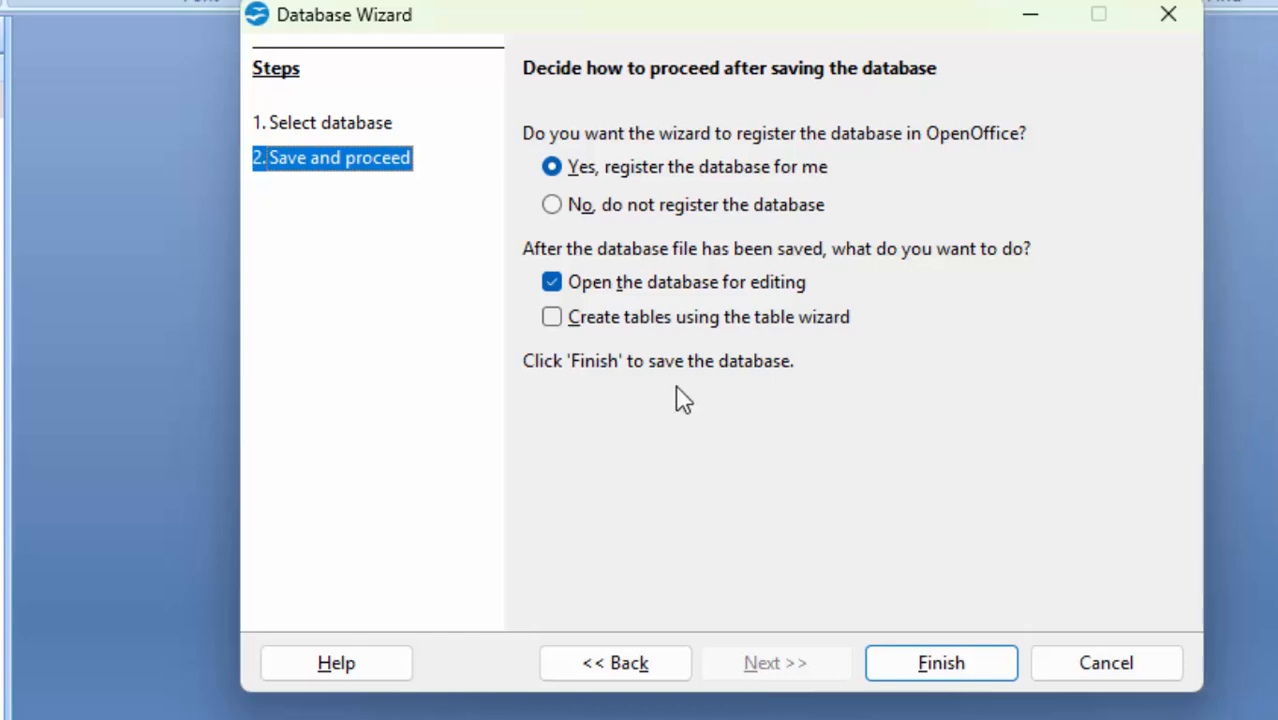
- Save the new database without registering it, opening it for editing, and start a new table in Design View
click(598, 210)
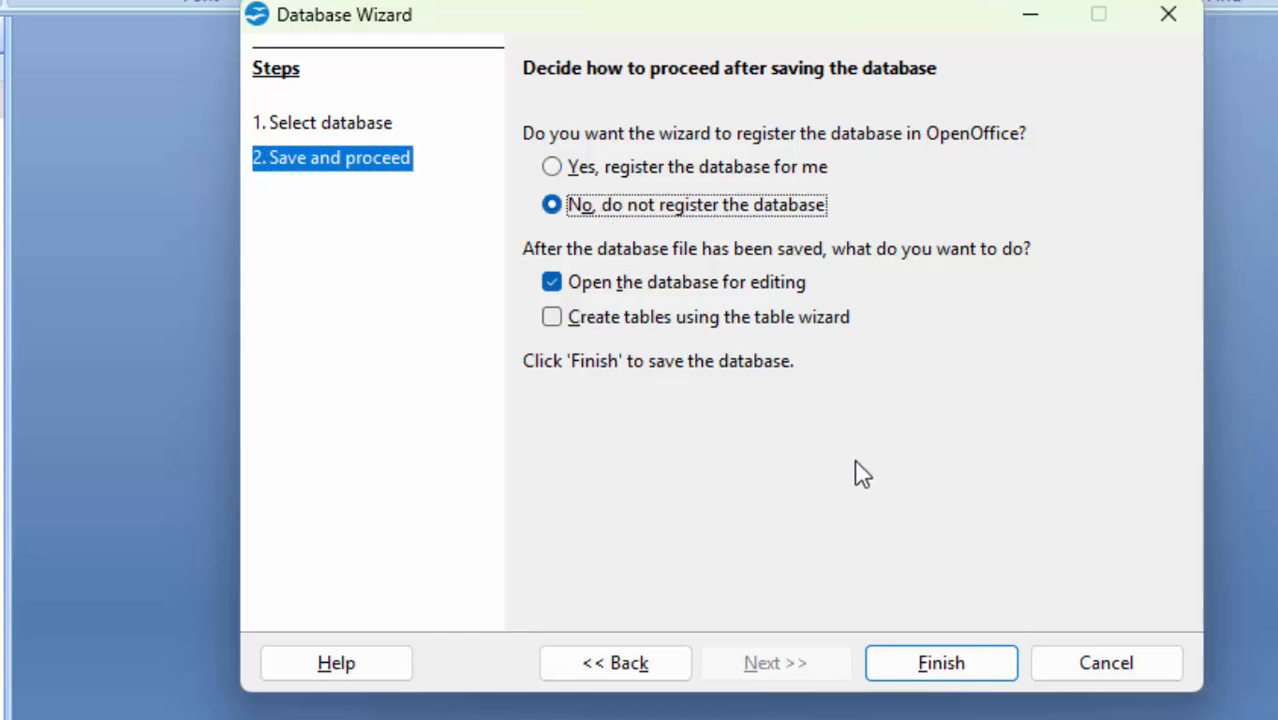
click(880, 672)
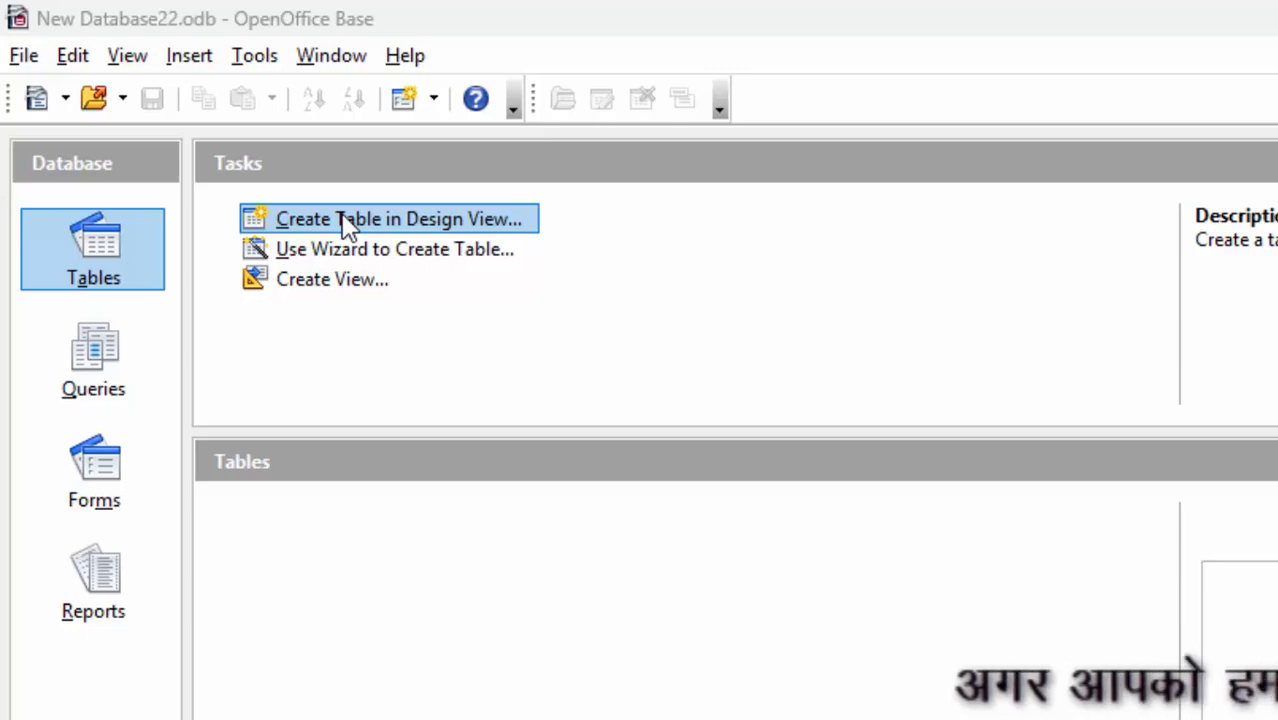
click(345, 222)
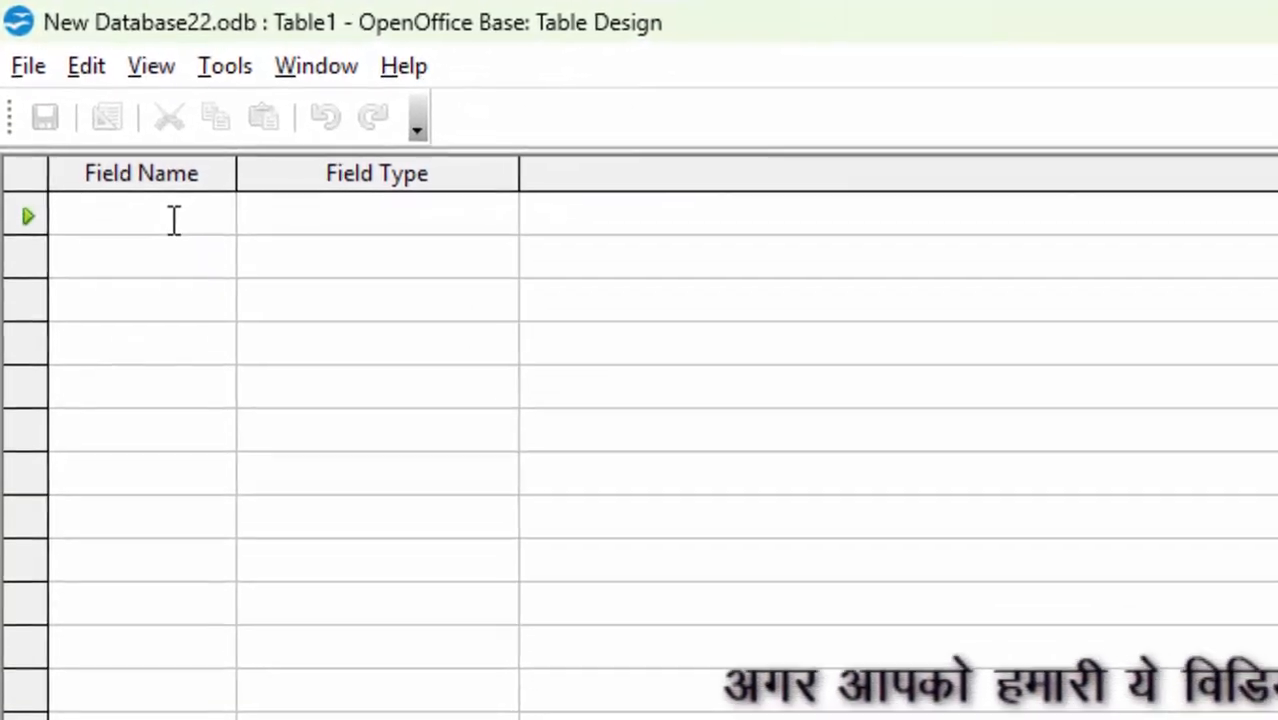
- Add an Id field of type Text [ VARCHAR ] and make it the primary key
text(Id)
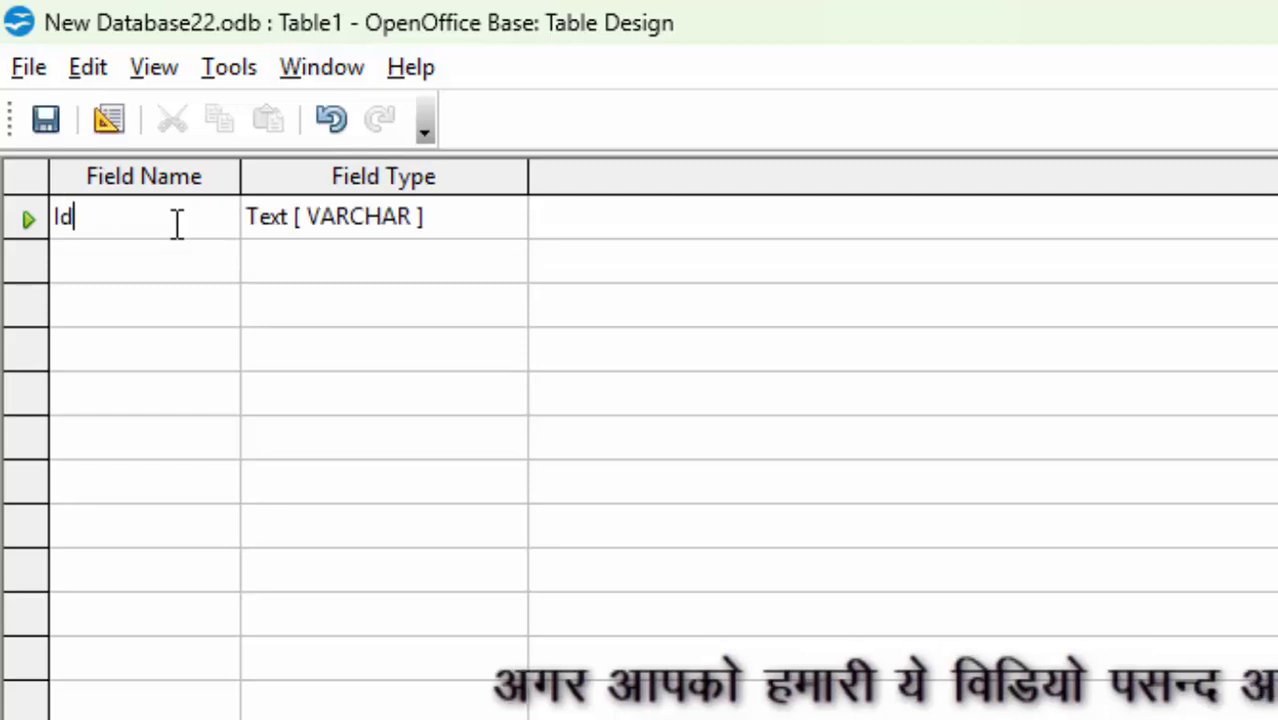
right_click(39, 209)
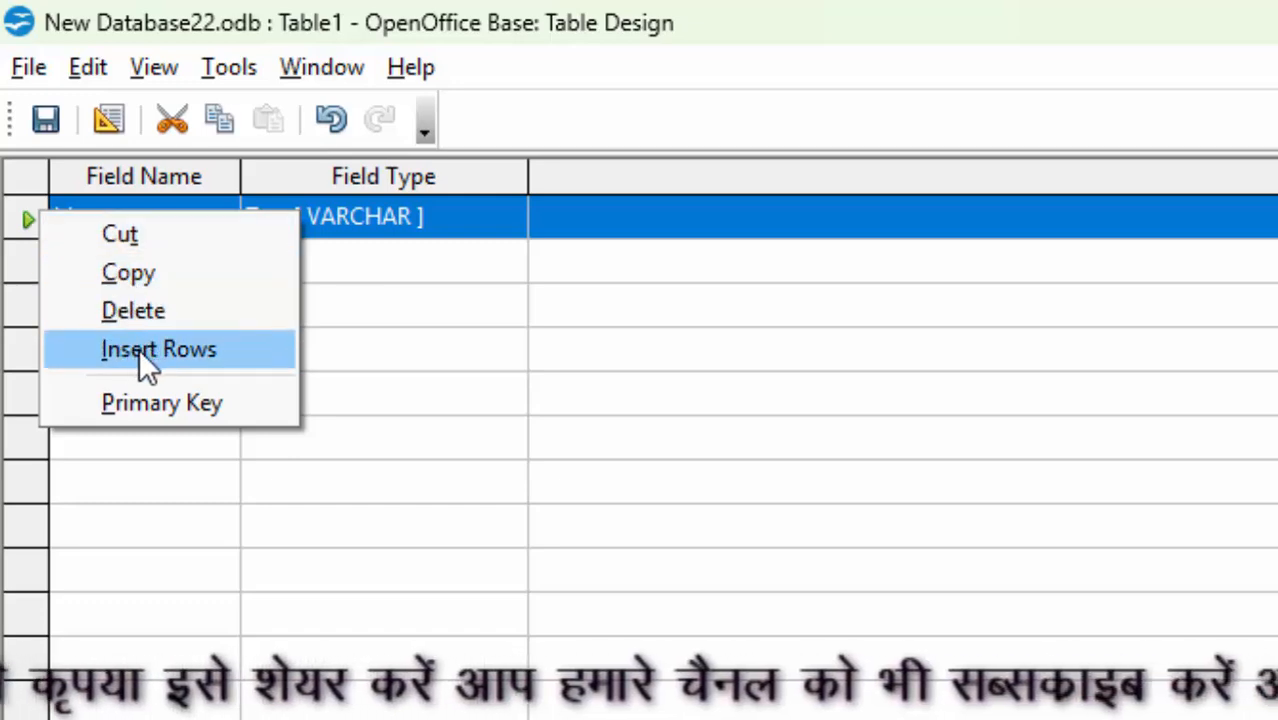
click(127, 402)
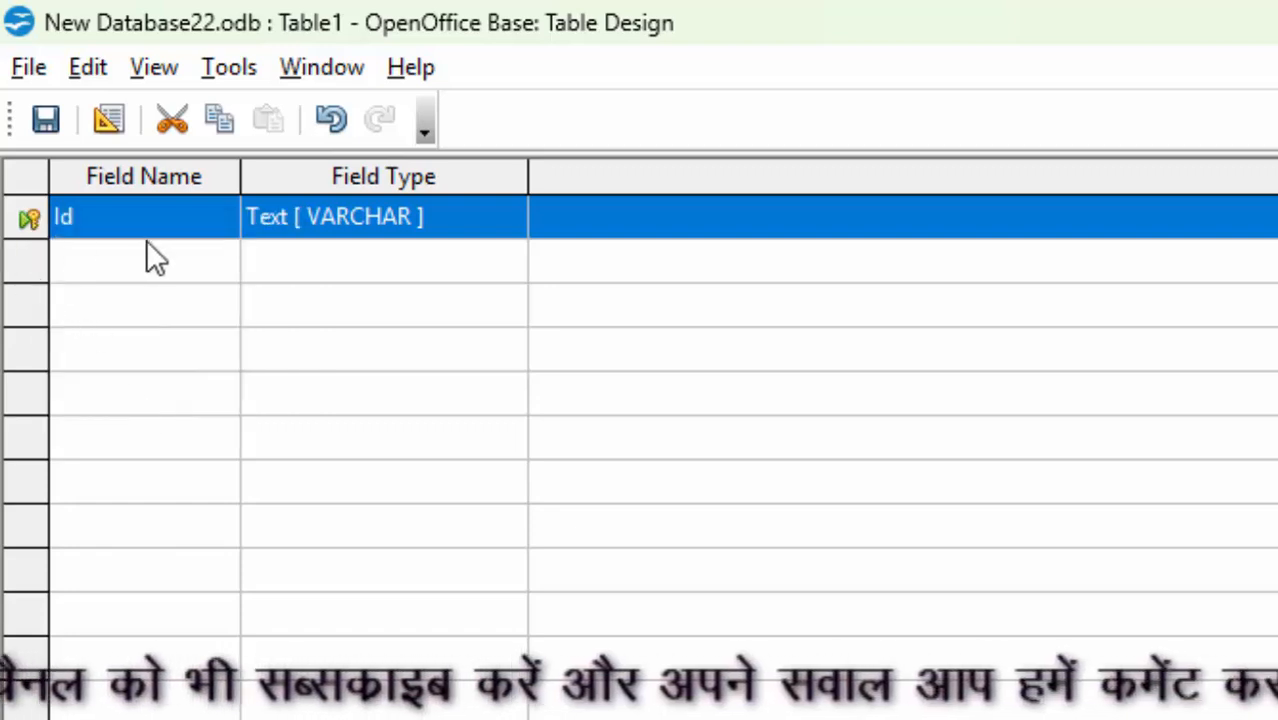
- Add a second field called Name_of_Product, keeping its type as Text [ VARCHAR ]
click(127, 262)
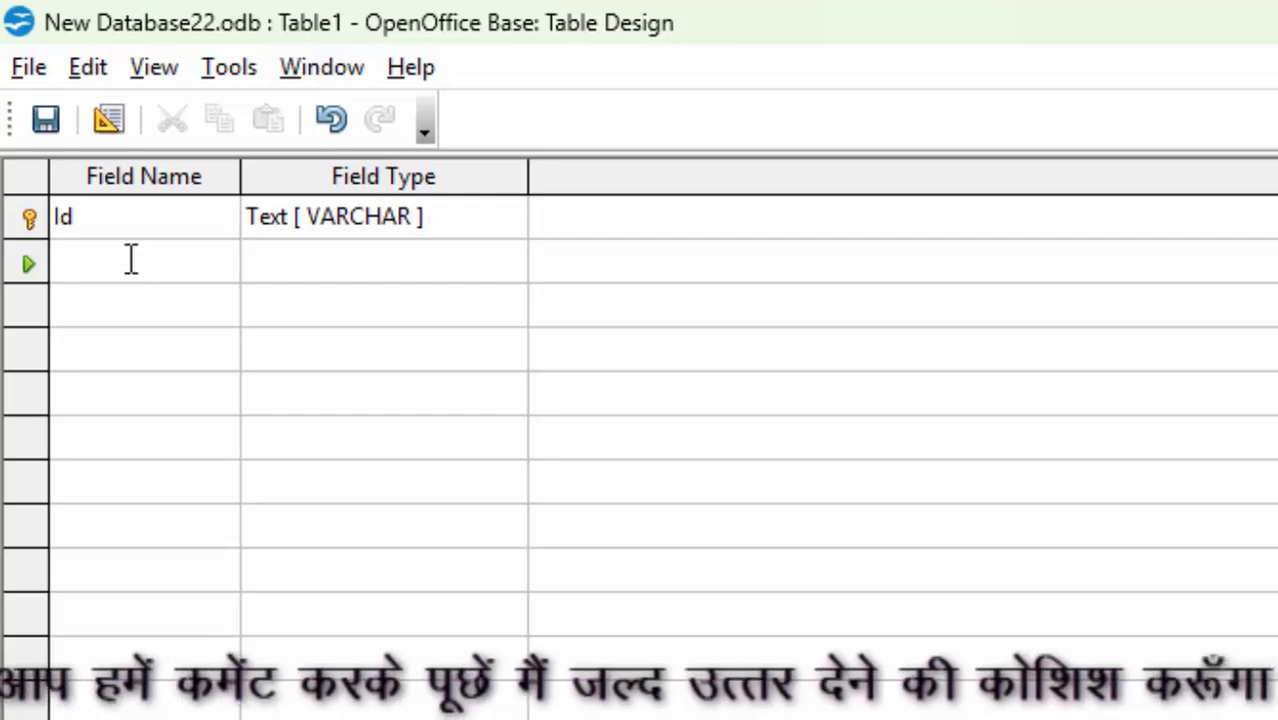
text(Name)
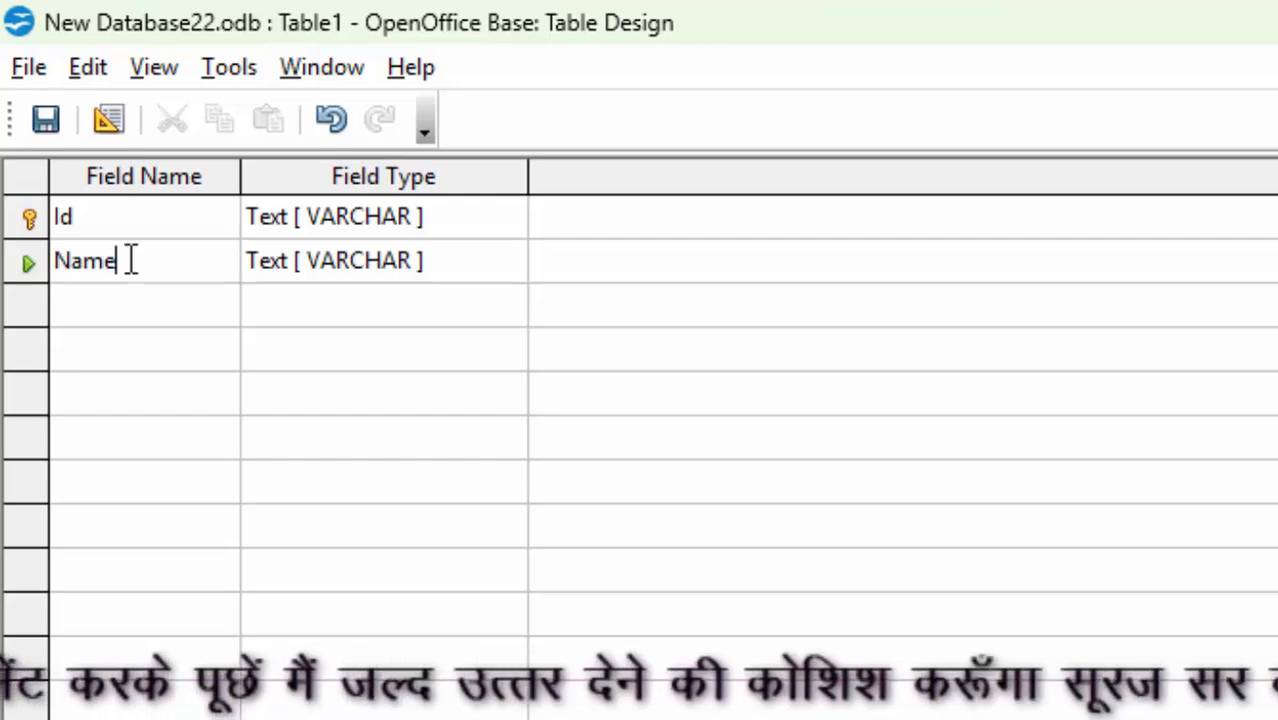
text(_of_)
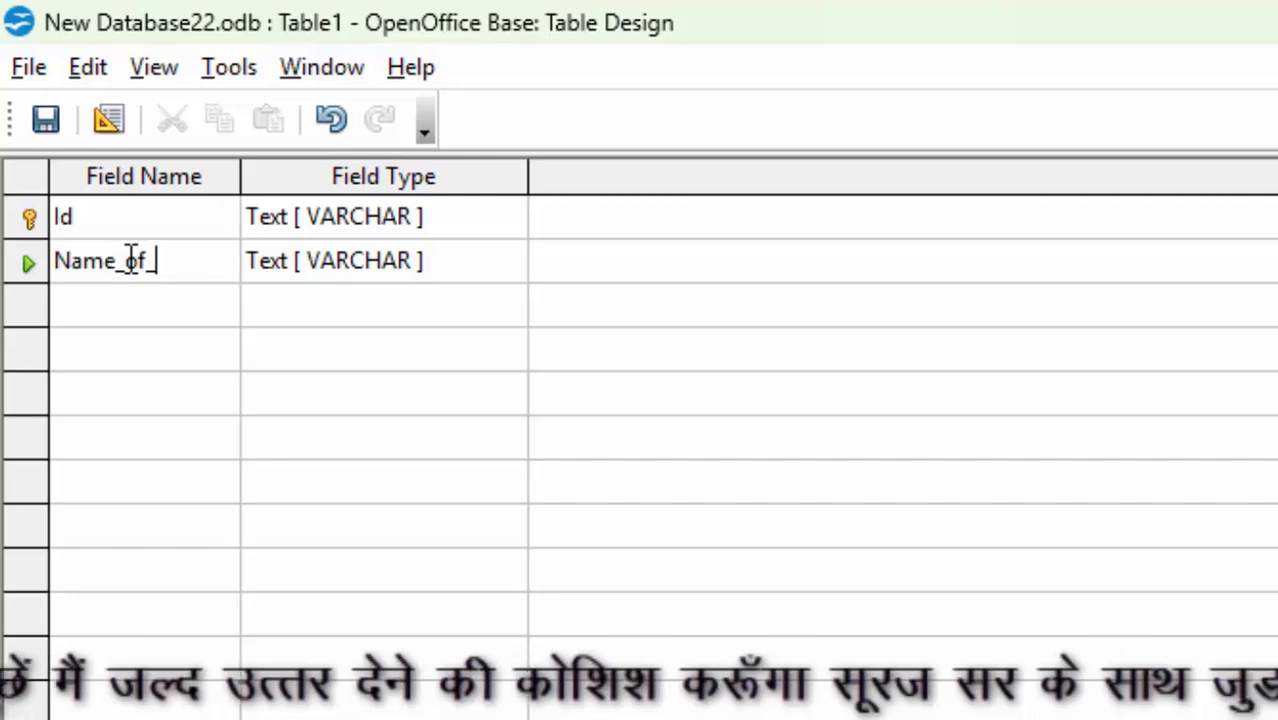
text(Product)
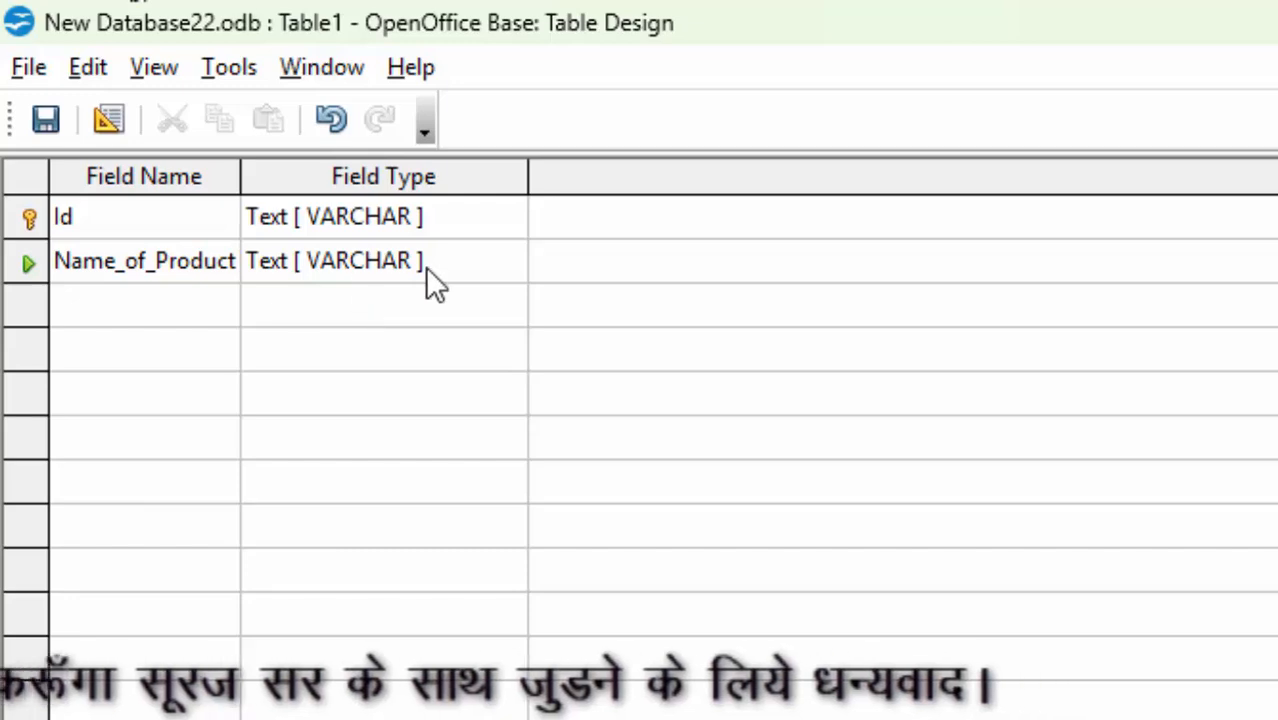
click(470, 262)
click(509, 261)
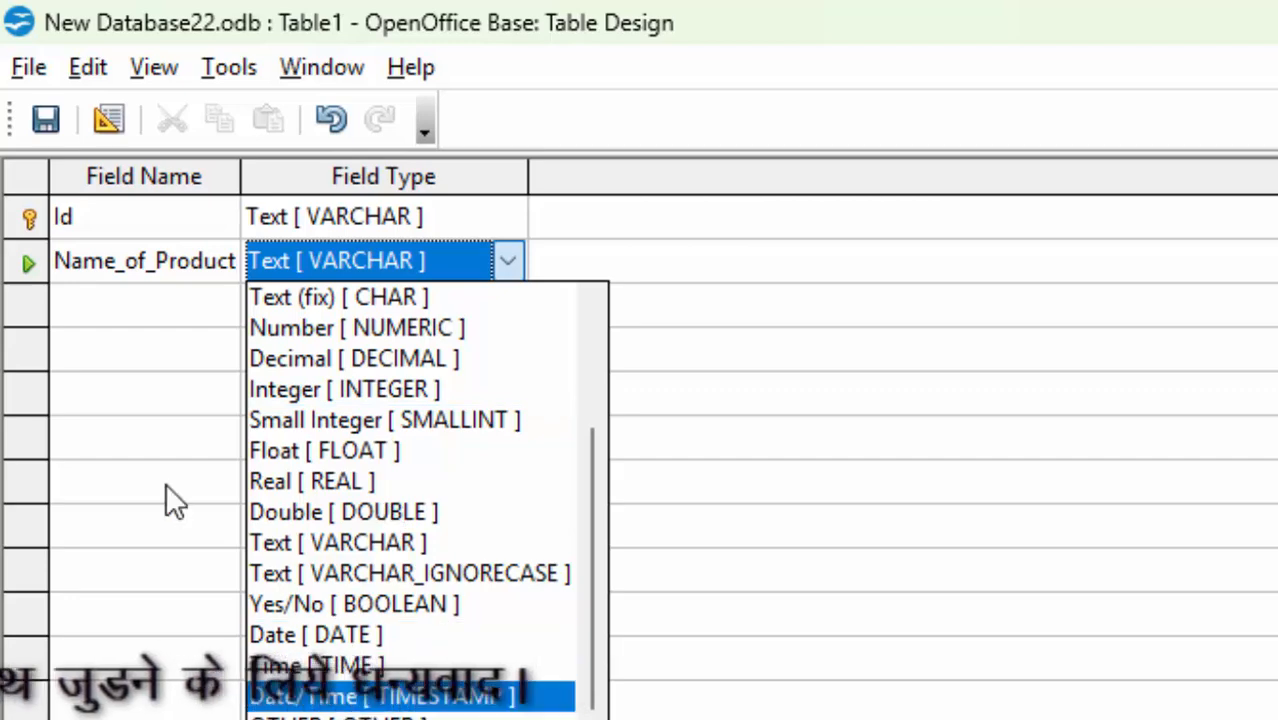
click(135, 322)
- Add a third field called Price with the field type Float [ FLOAT ]
click(135, 315)
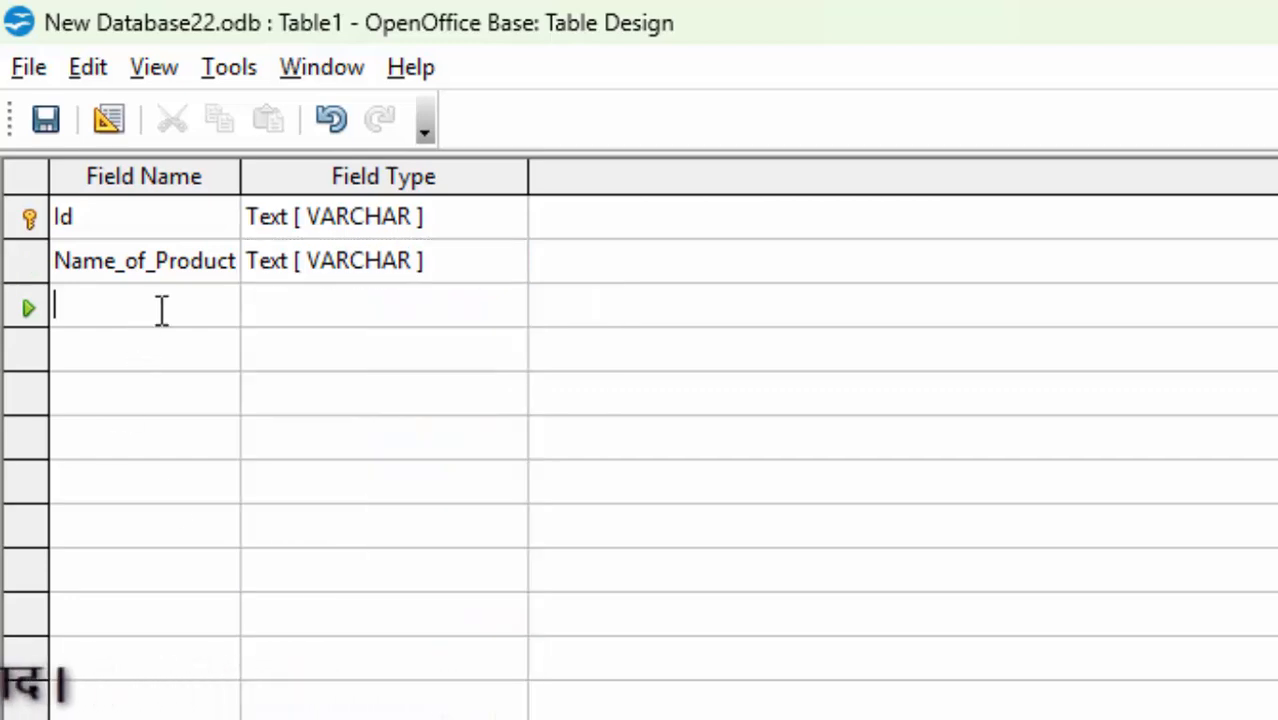
text(Price)
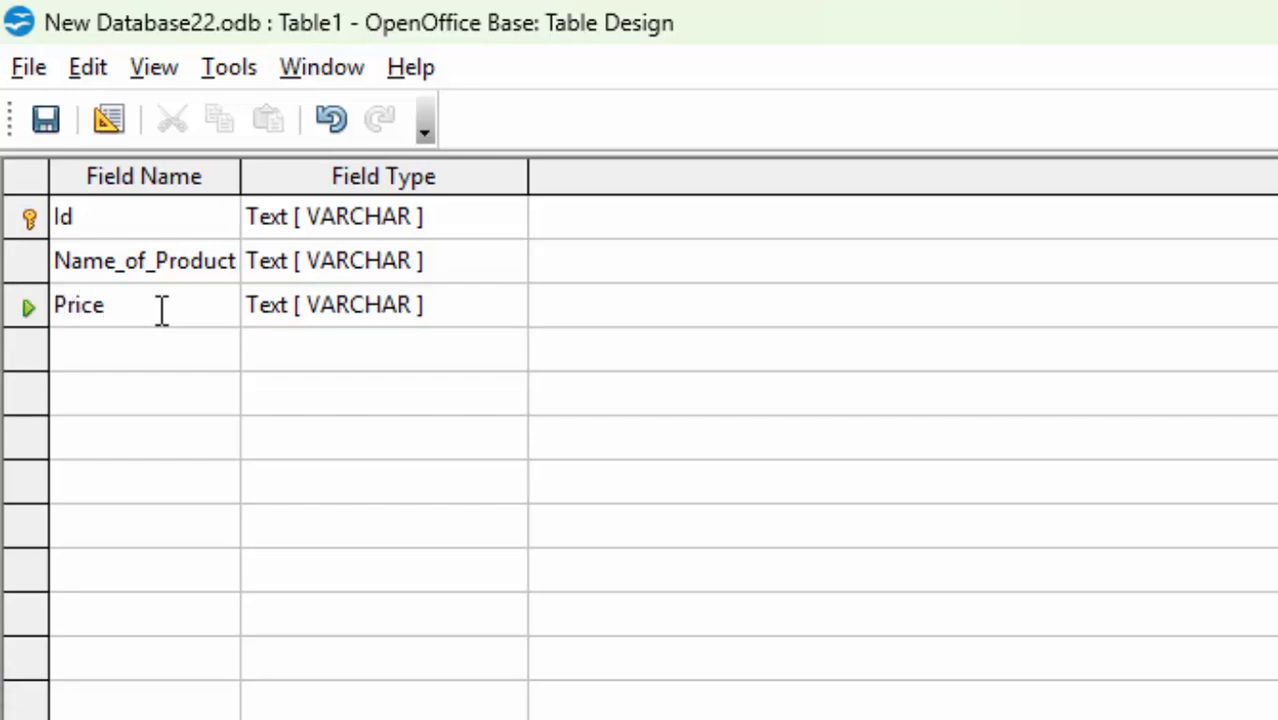
click(451, 312)
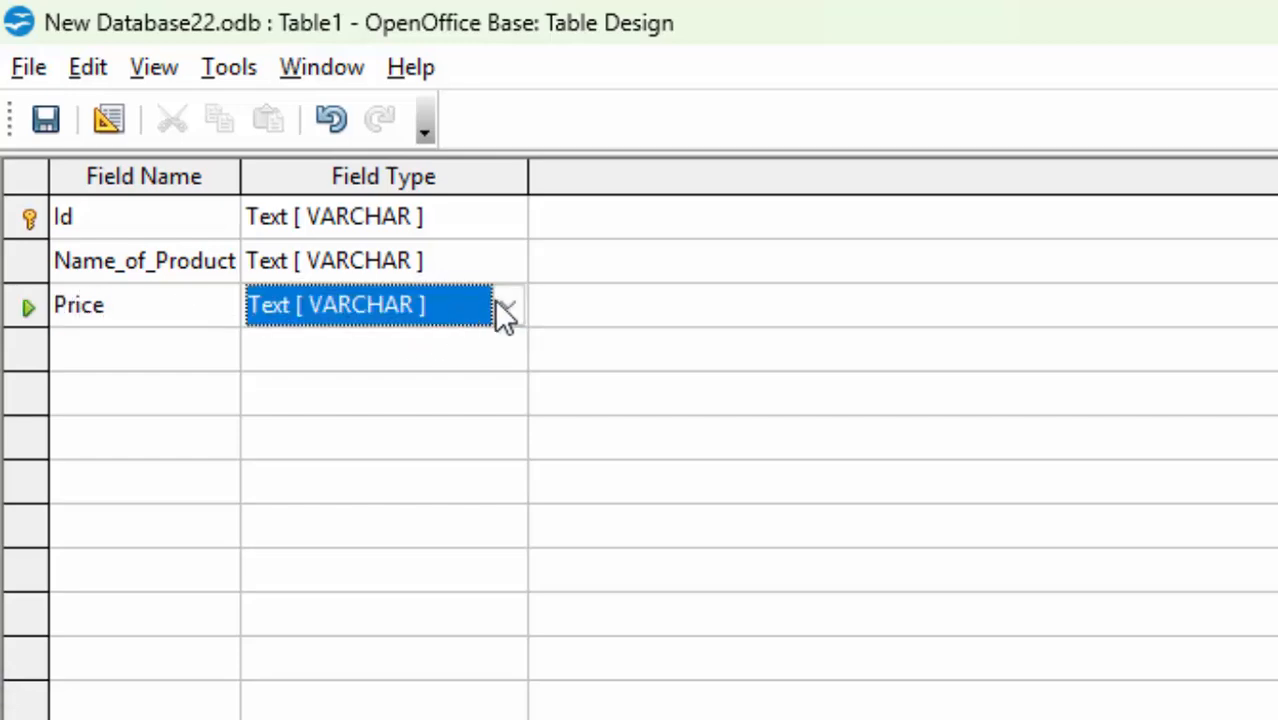
click(507, 307)
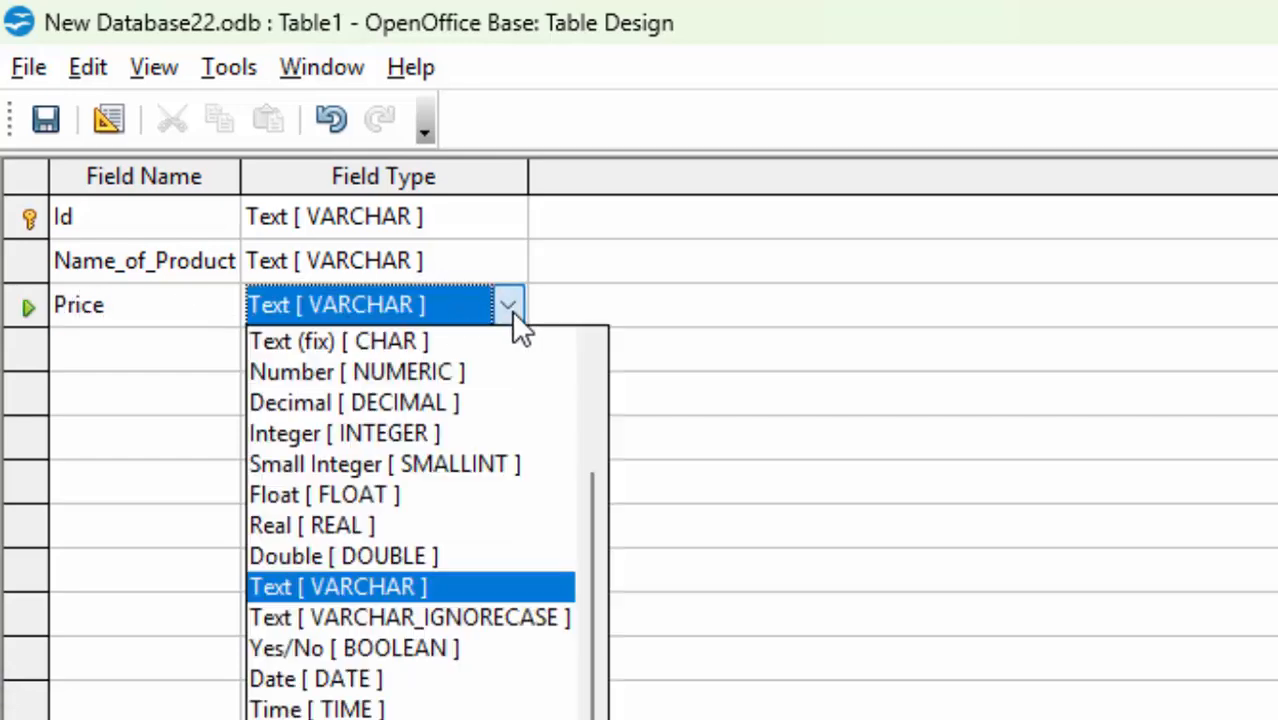
click(363, 490)
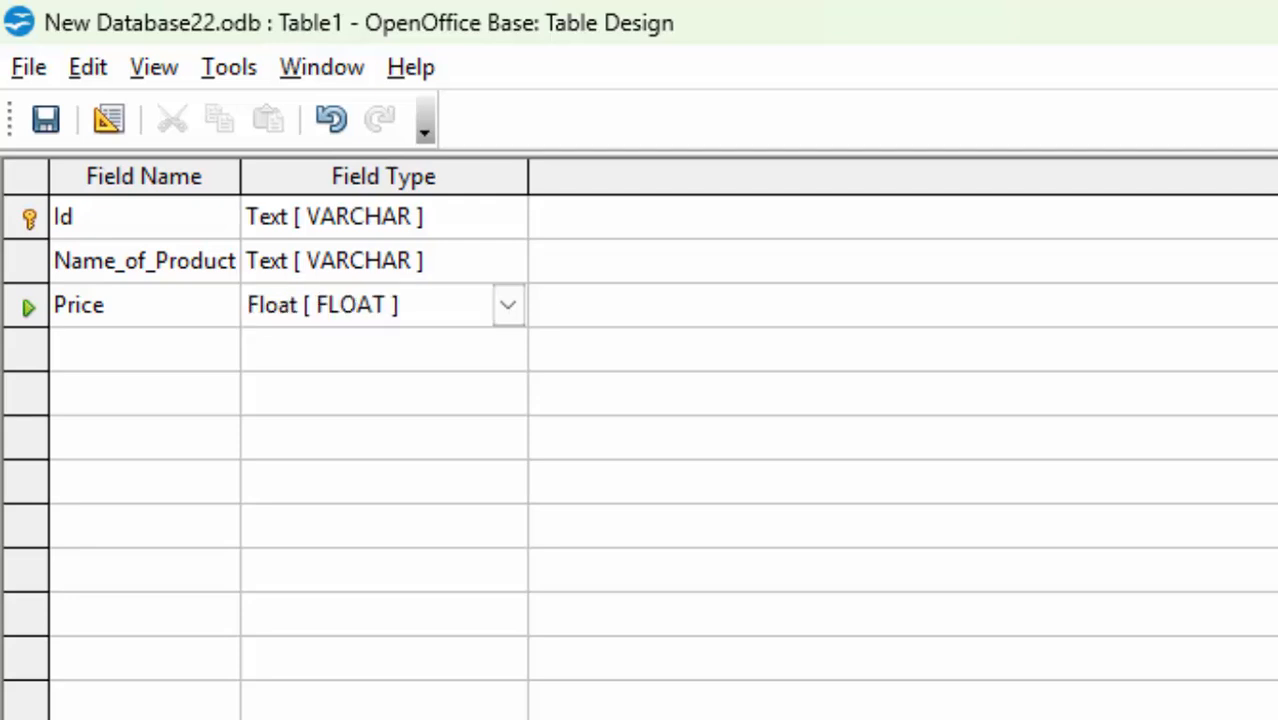
- Add a fourth field called Qty with the field type Float [ FLOAT ]
click(139, 362)
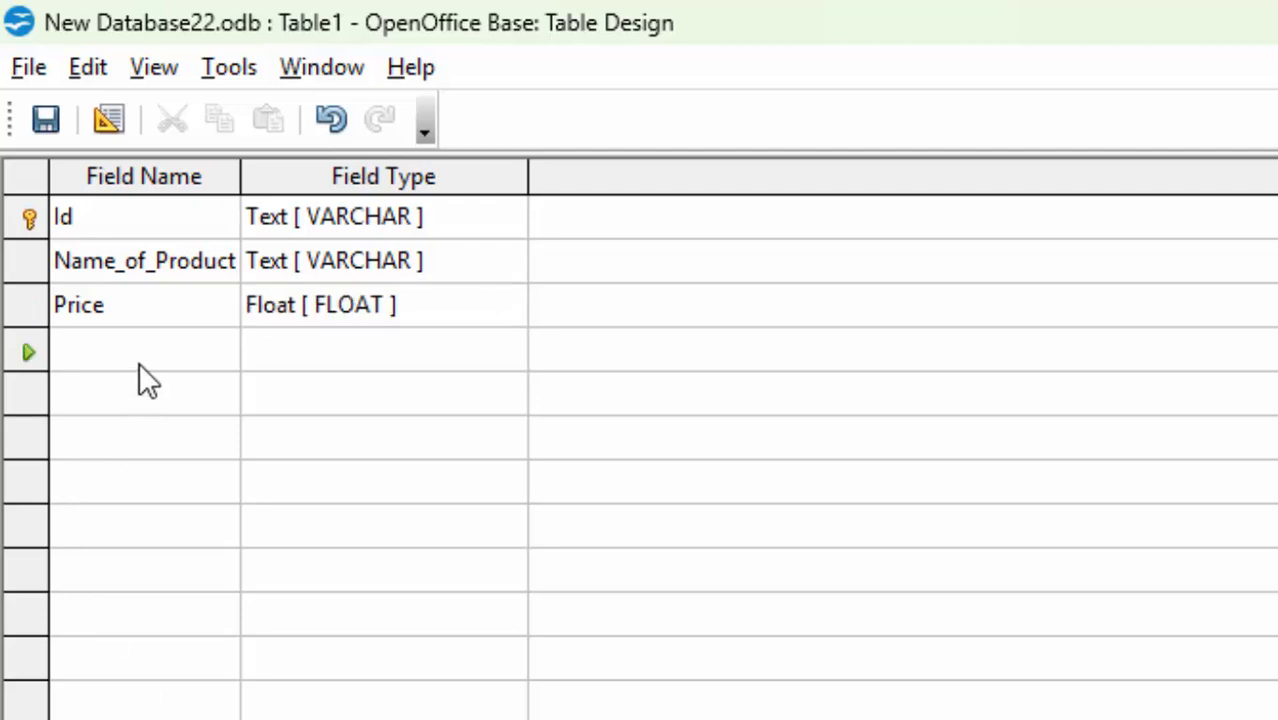
text(Qty)
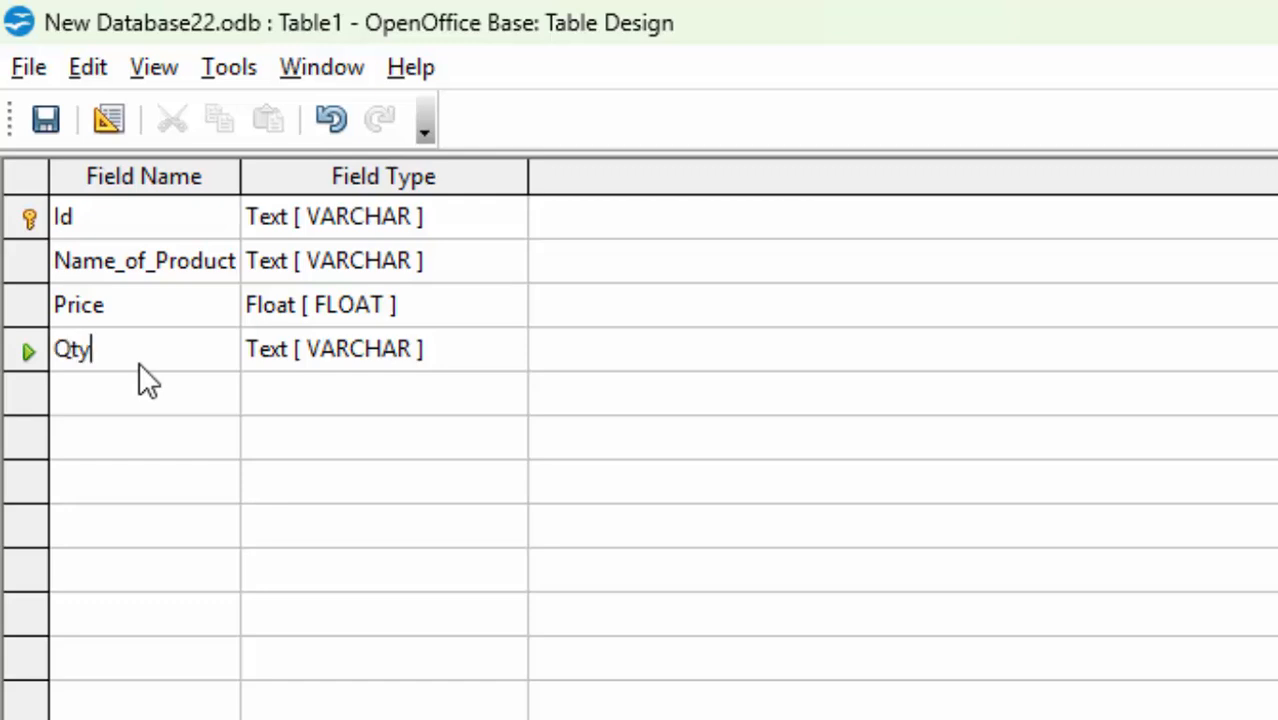
click(473, 358)
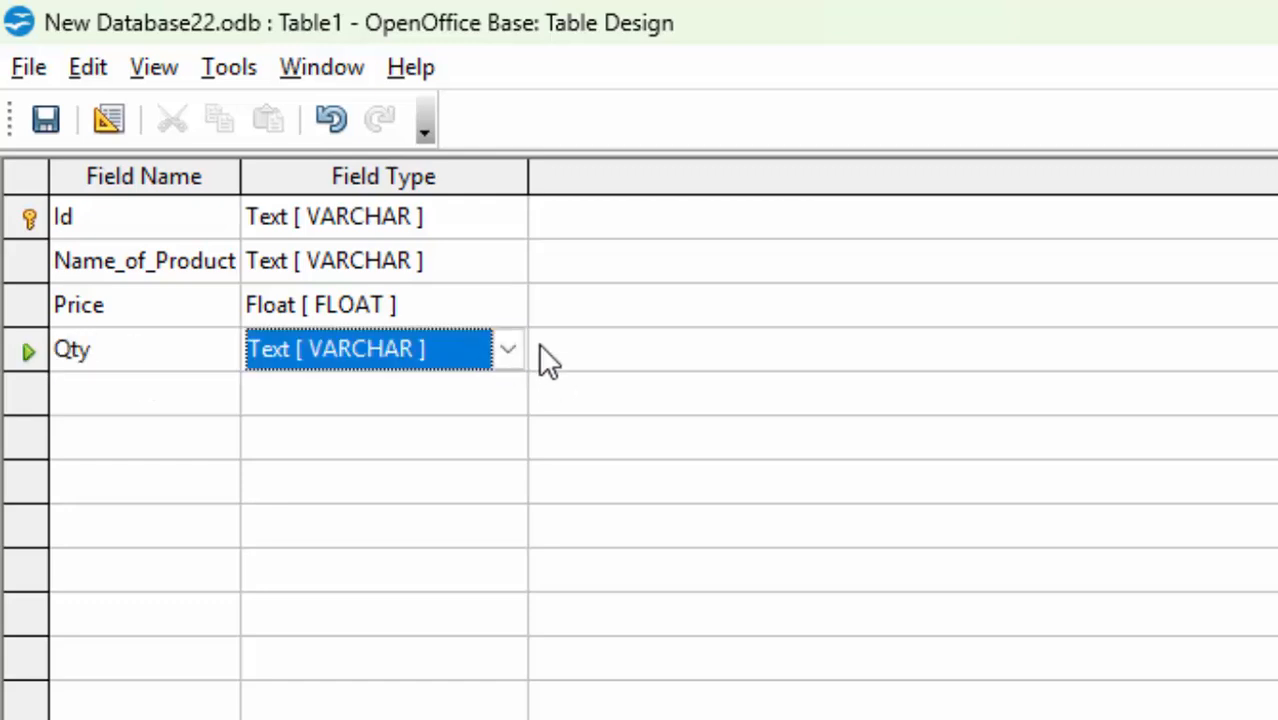
click(508, 349)
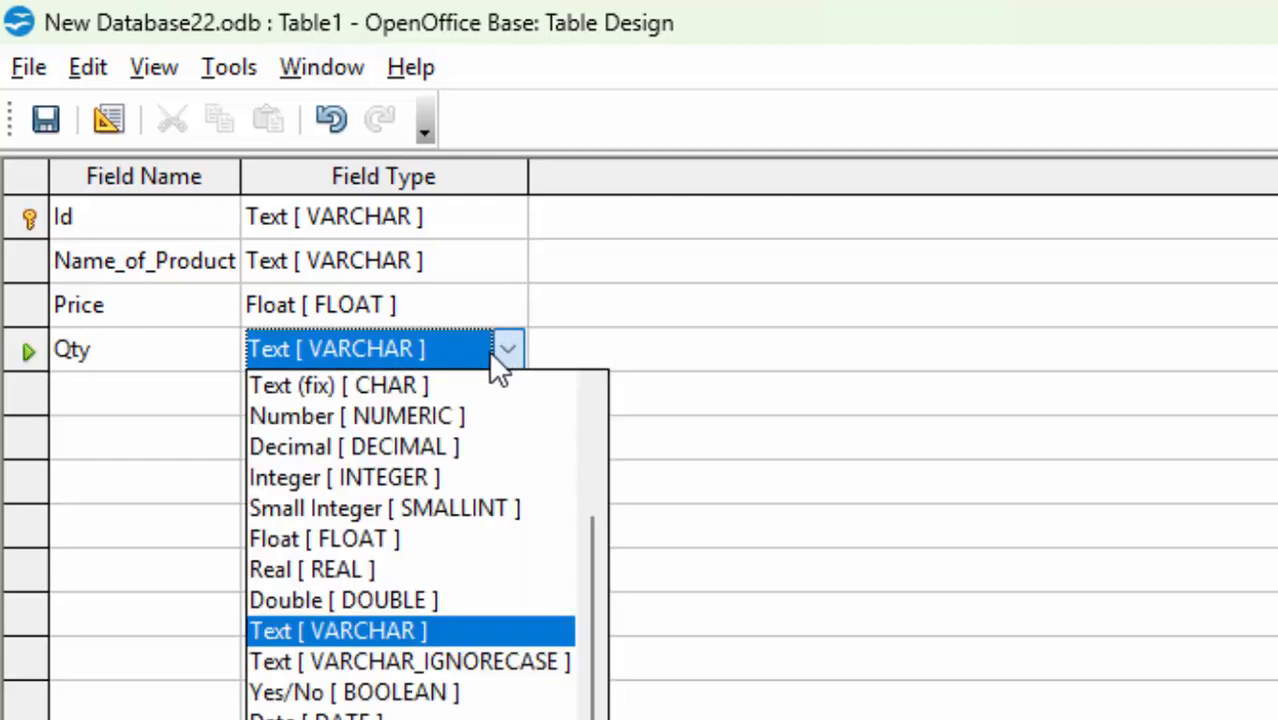
click(396, 540)
click(137, 395)
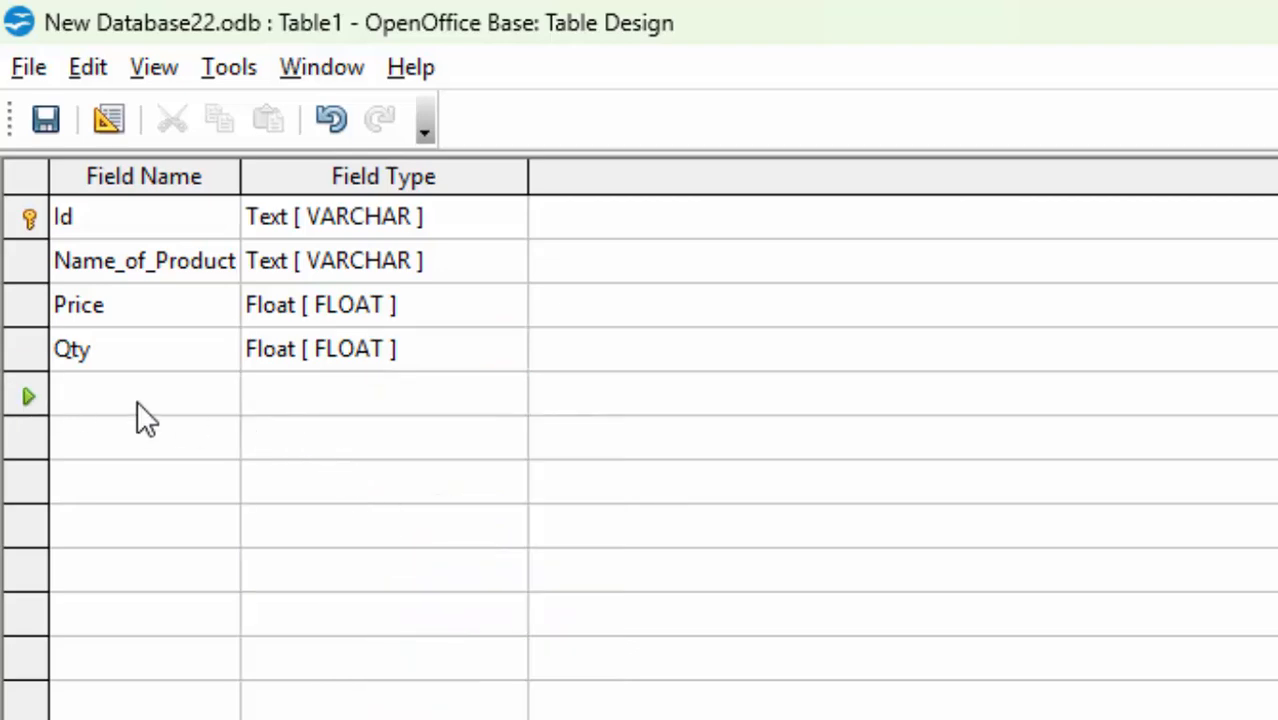
- Save the table design under the name ProductT and close the design window
click(48, 134)
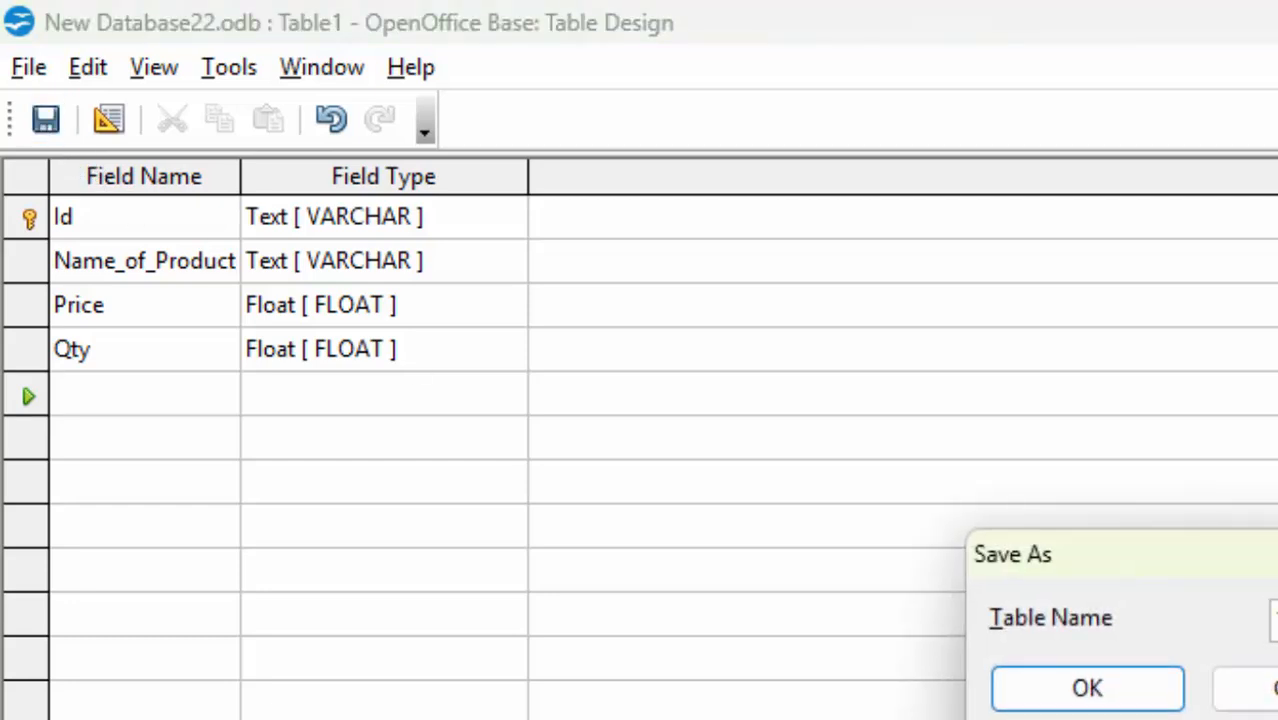
key(BackSpace)
text(Products)
key(Return)
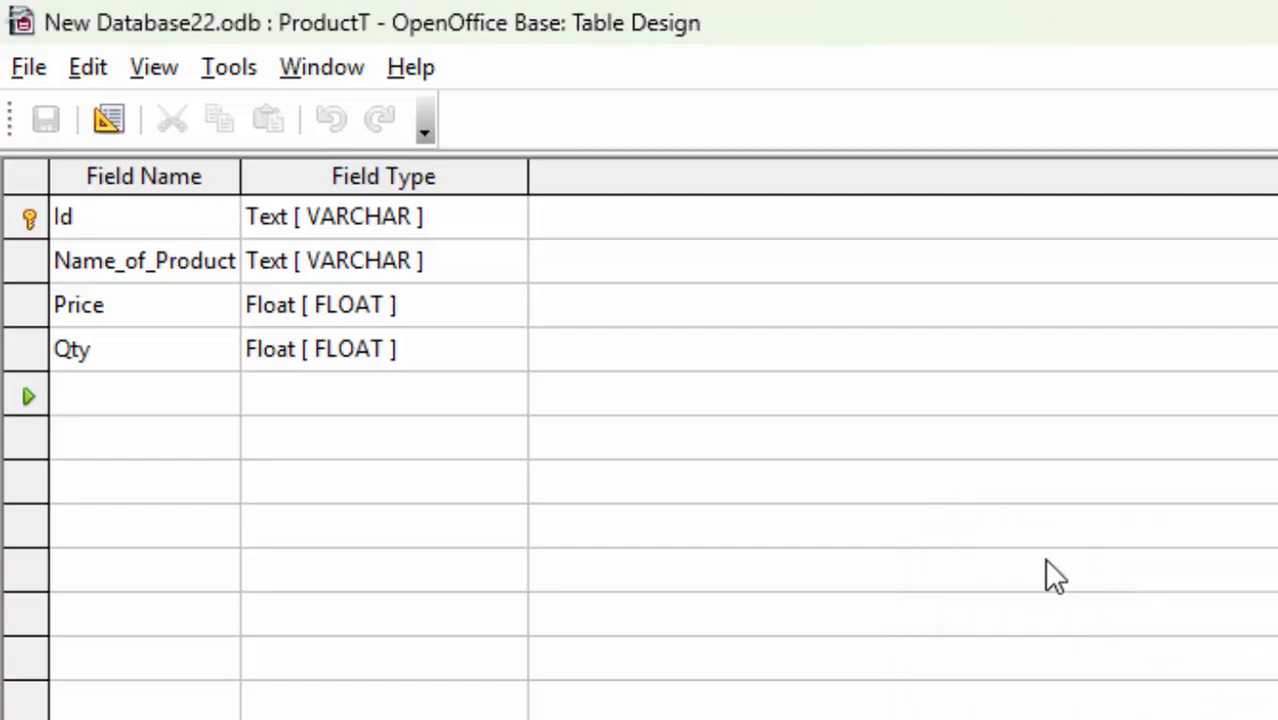
key(ctrl+w)
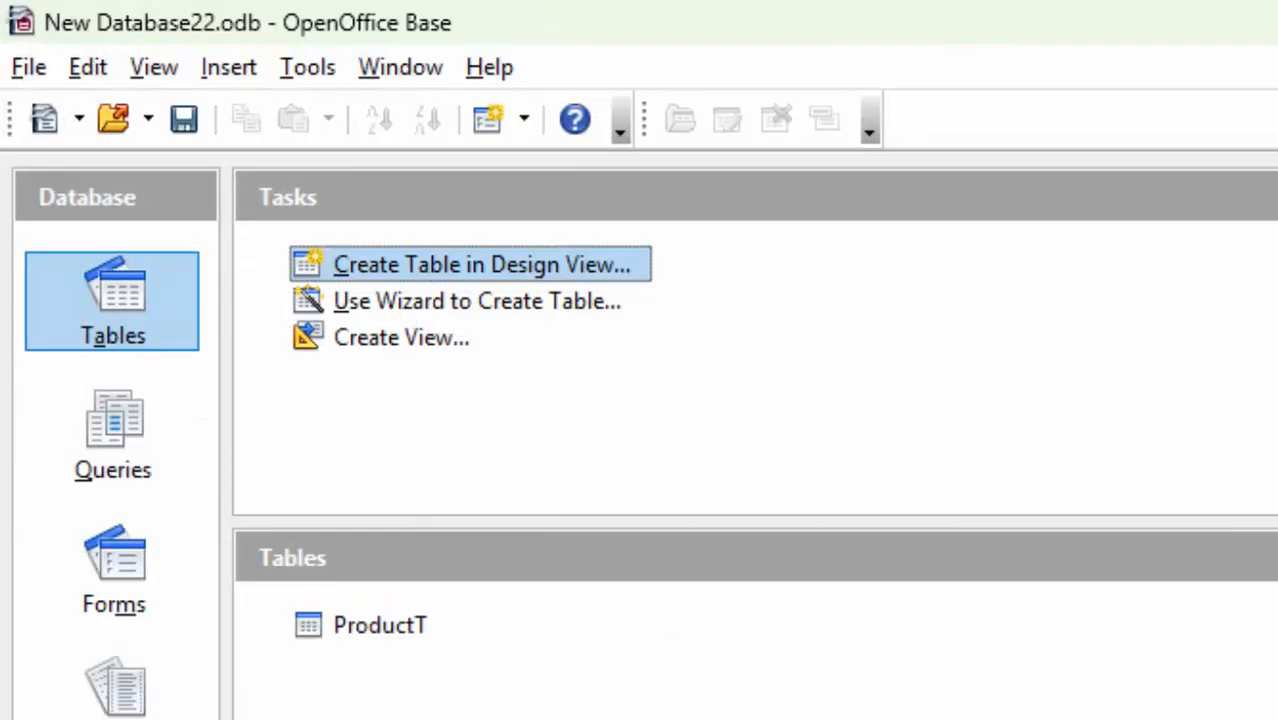
- Open the ProductT table for data entry and enter the first record: Id 1, Keyboard, price 300, quantity 77
double_click(389, 628)
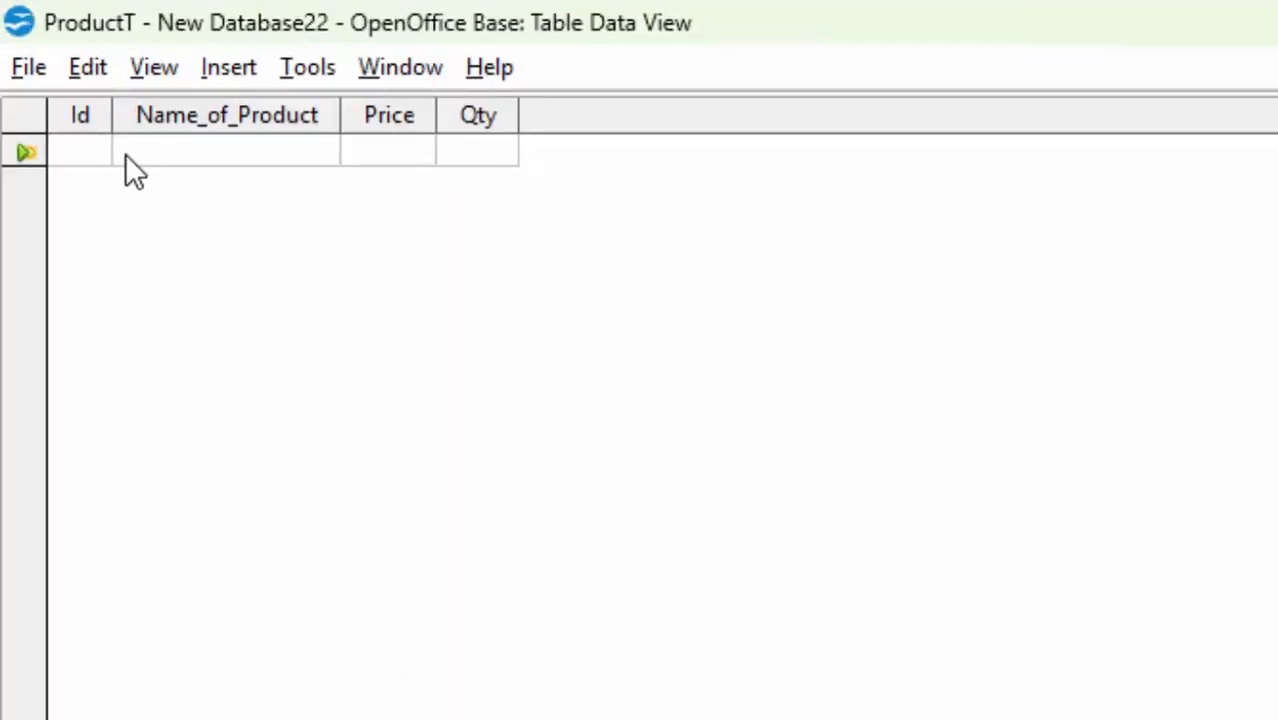
text(1)
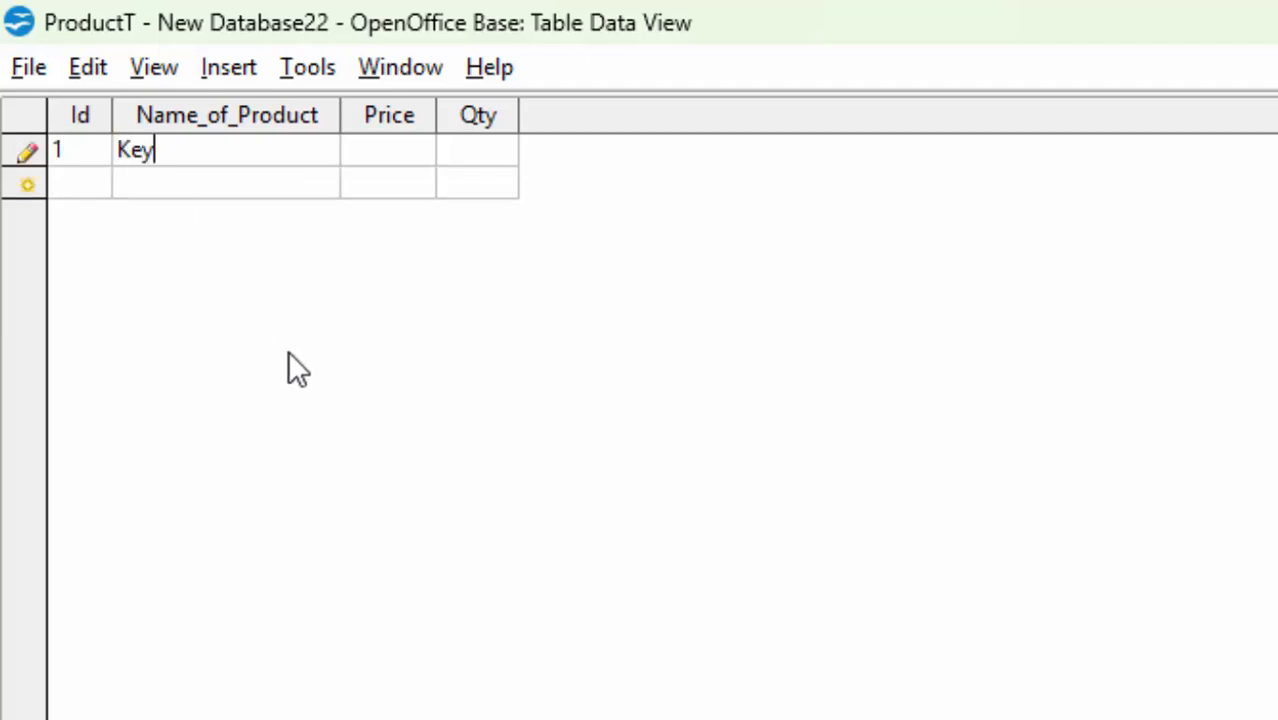
text(Keyboard)
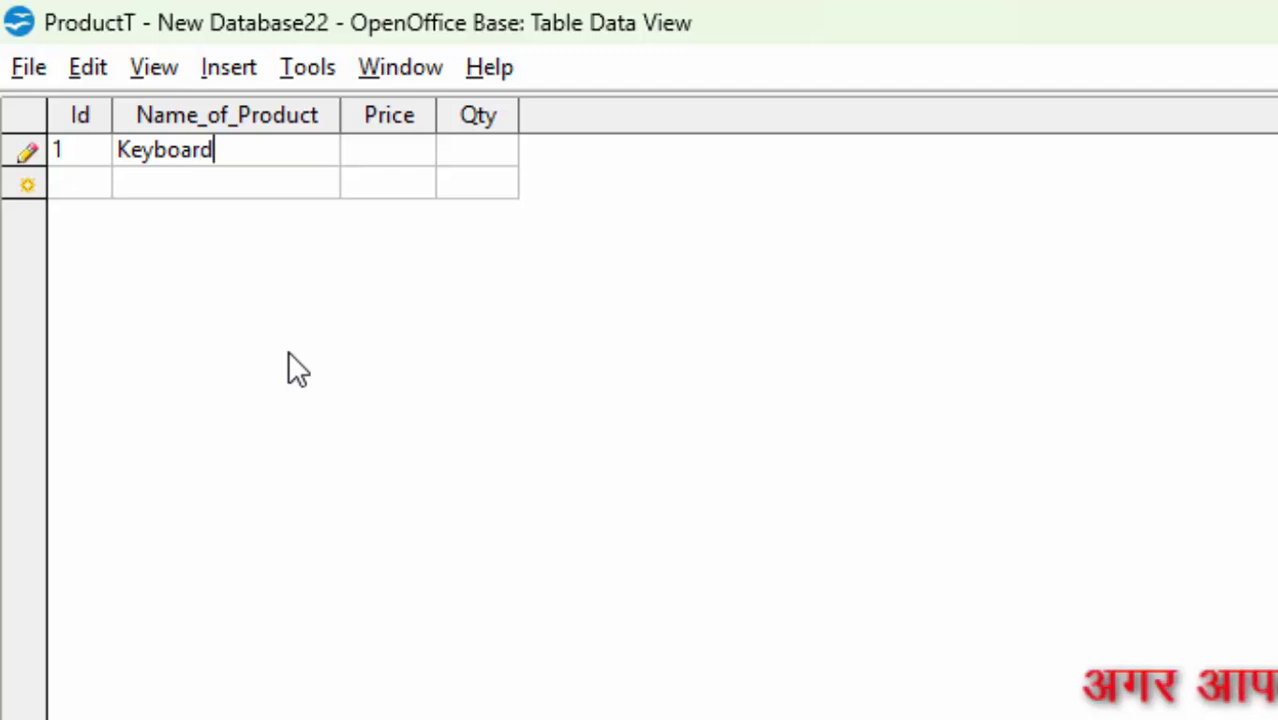
key(Tab)
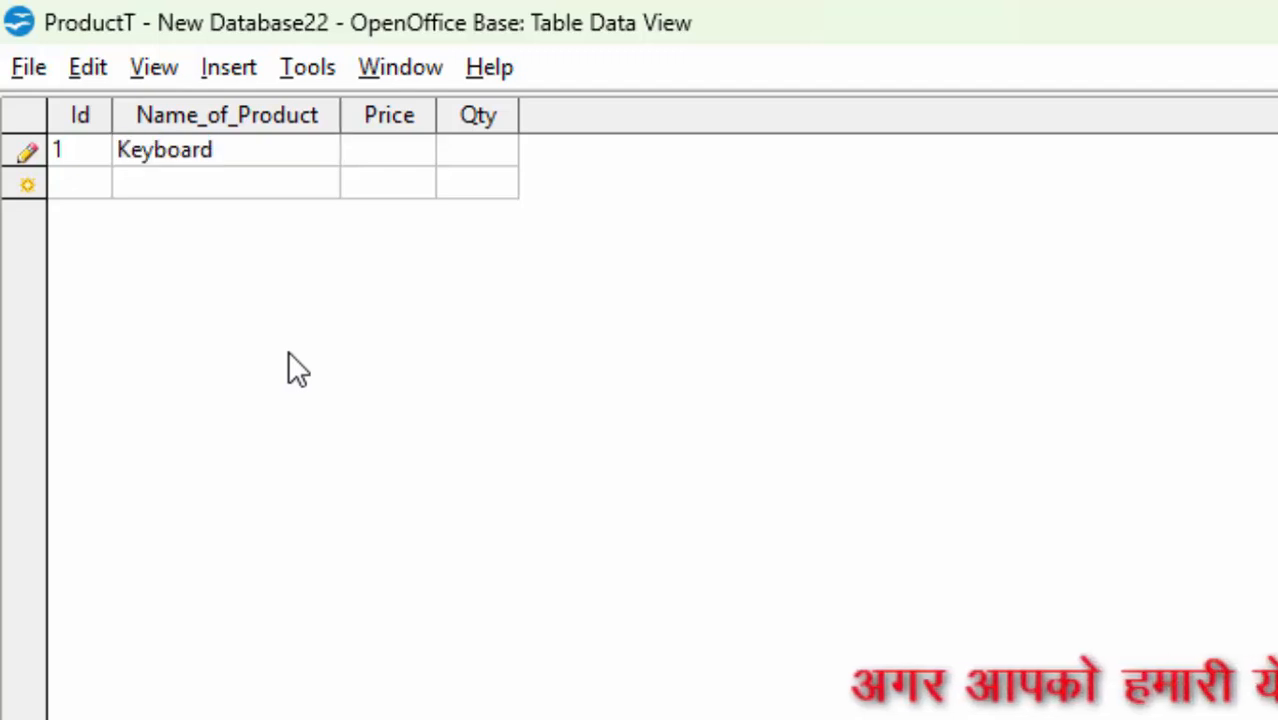
text(30)
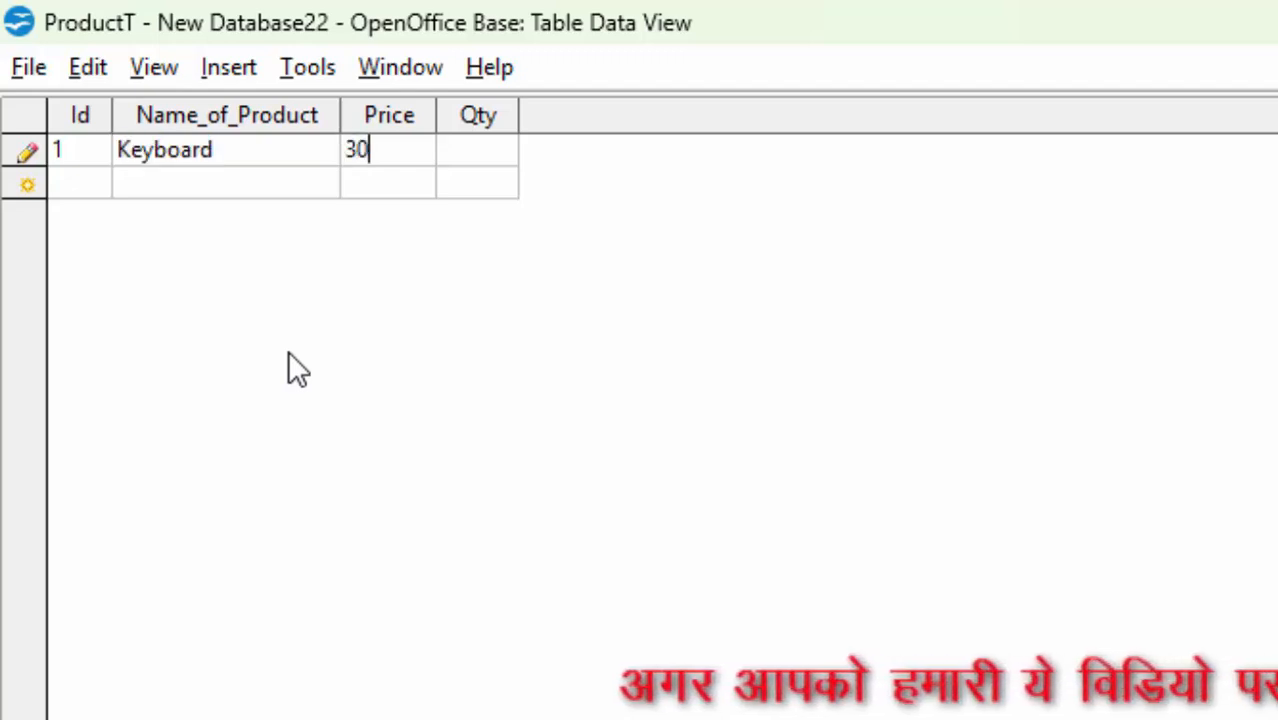
text(0)
key(Tab)
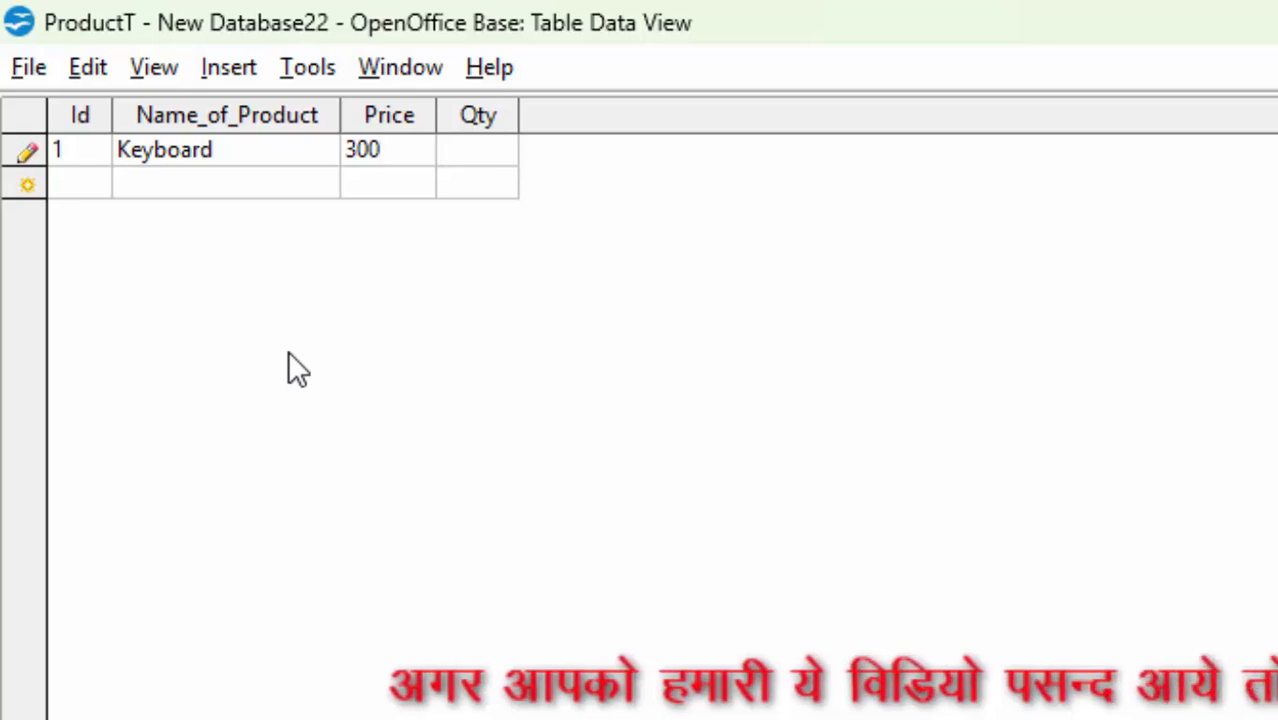
text(77)
key(Tab)
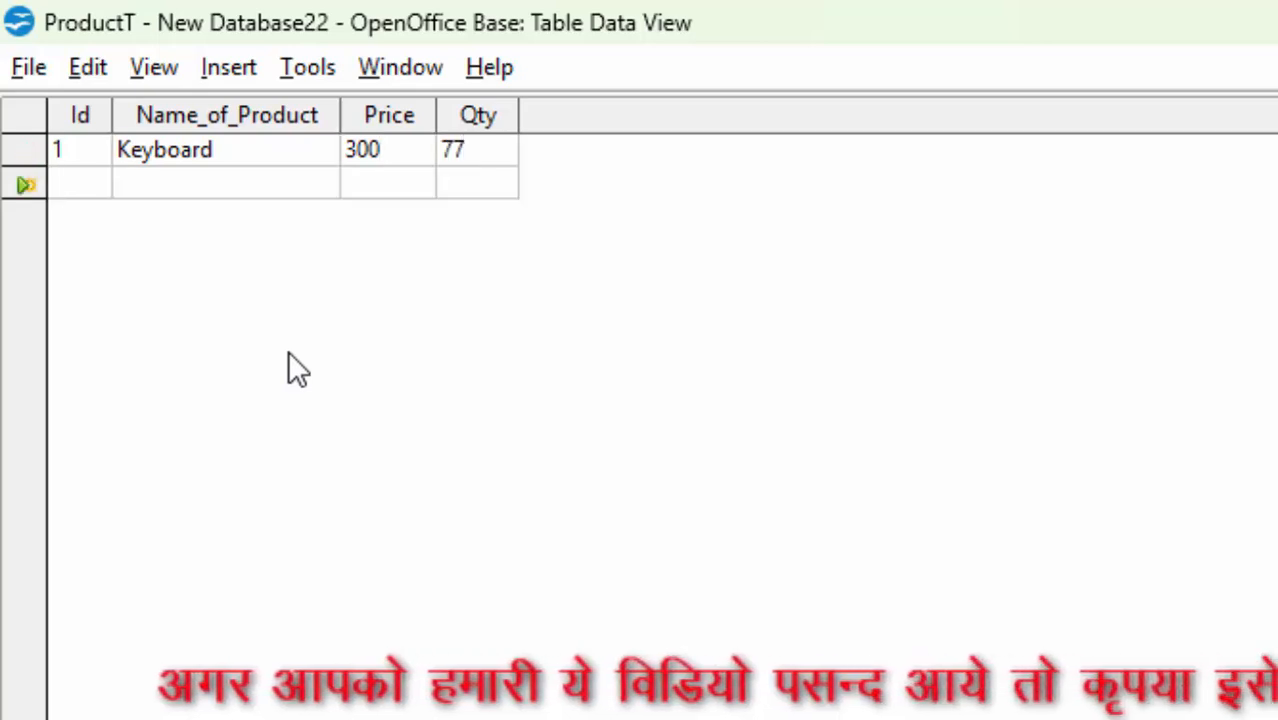
- Enter the second record as Id 2, Mouse, price 210, quantity 122, and begin a third record with Id 3
text(2)
key(Tab)
text(Mouse)
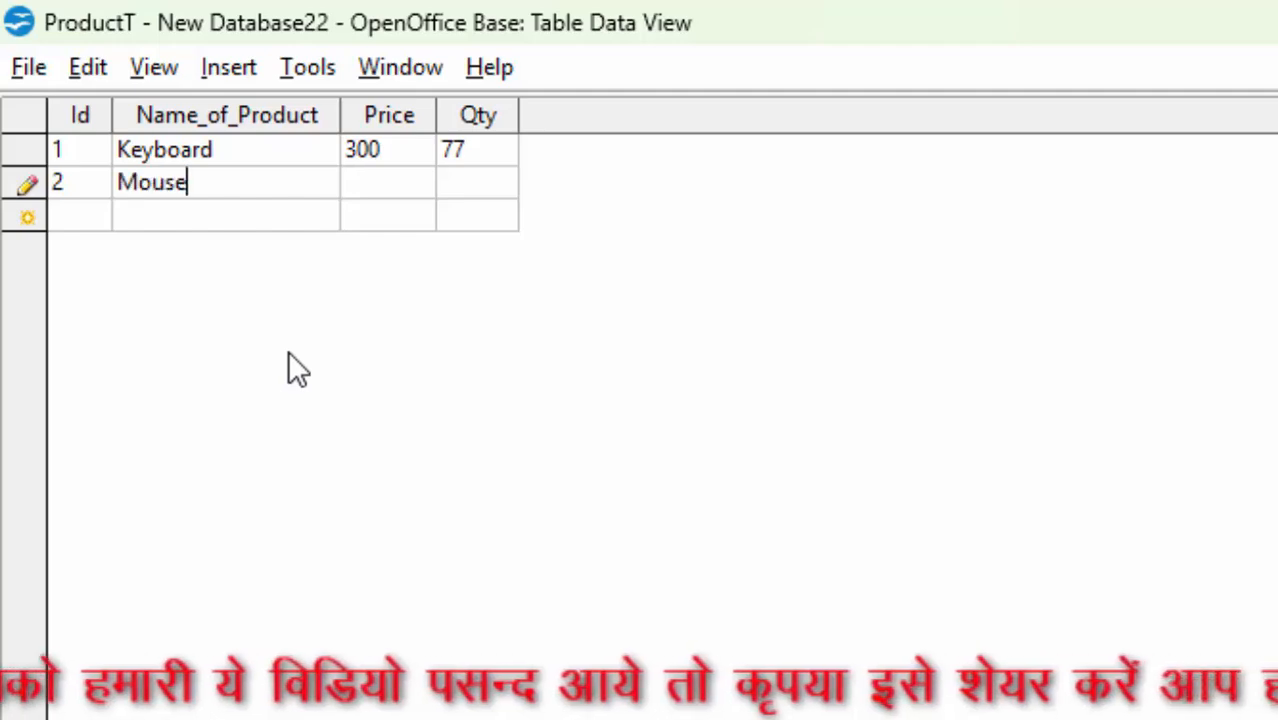
key(Tab)
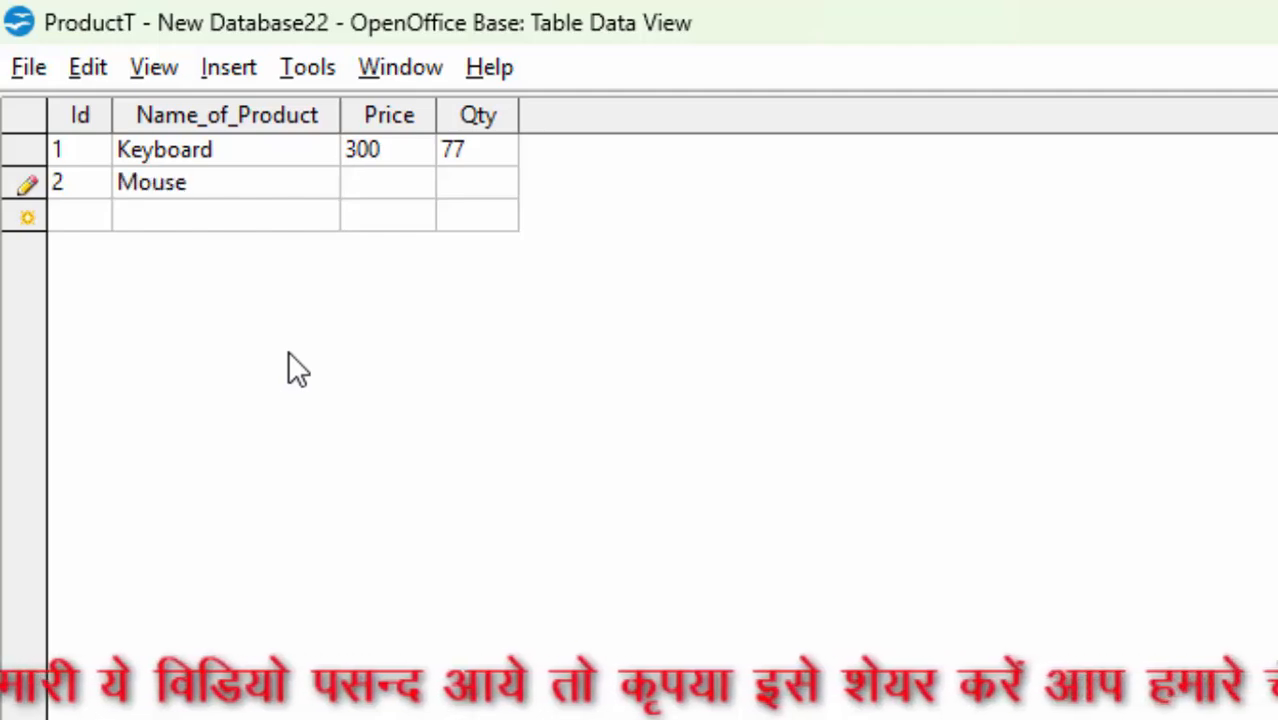
text(2)
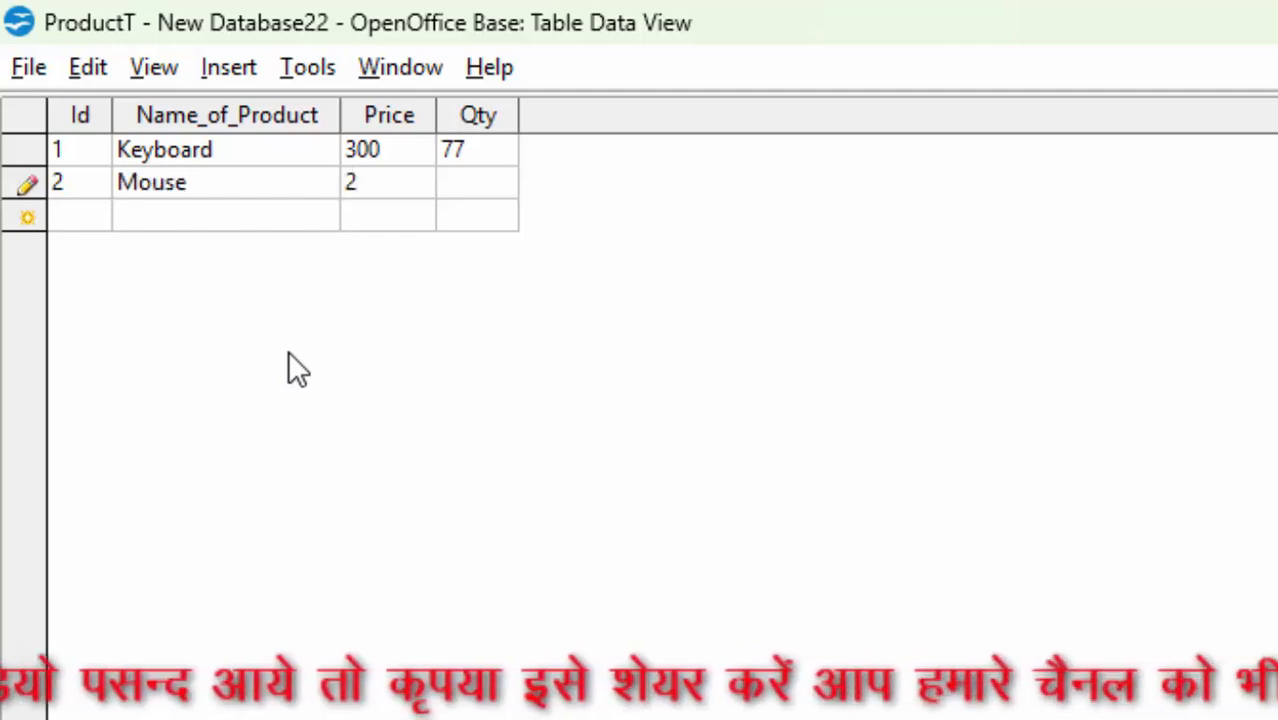
text(10)
key(Tab)
text(1)
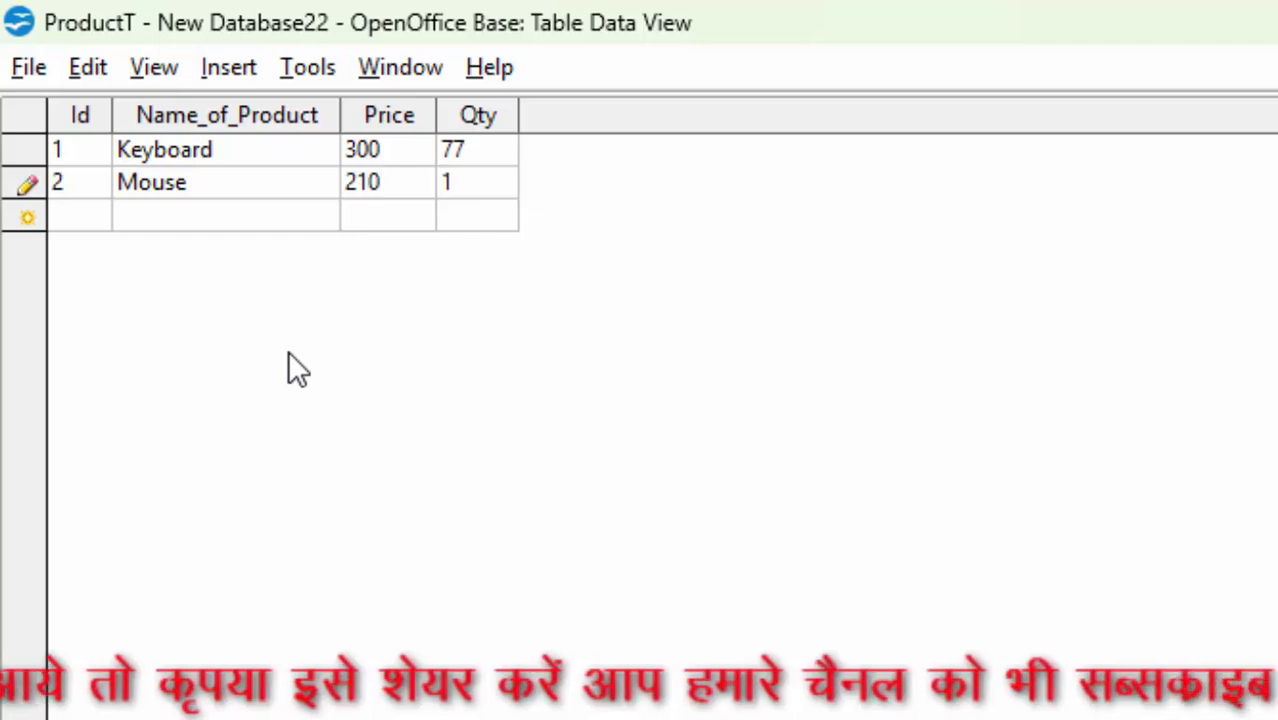
key(Tab)
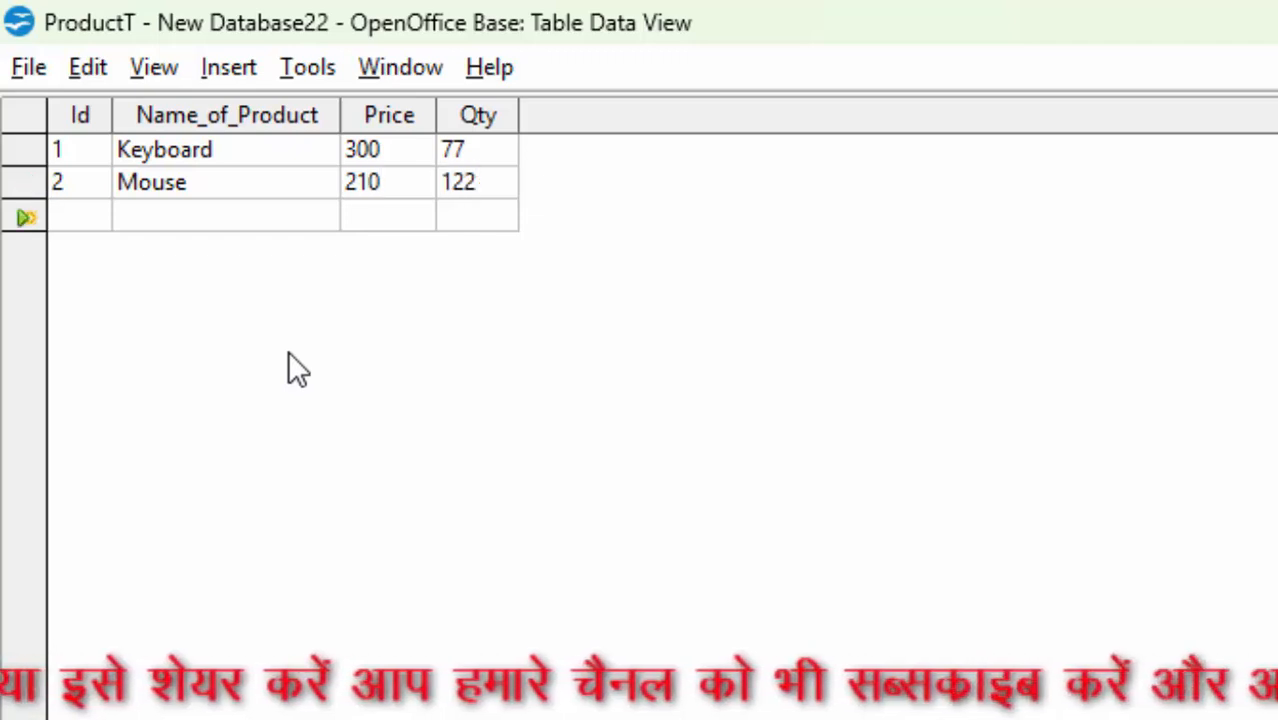
text(3)
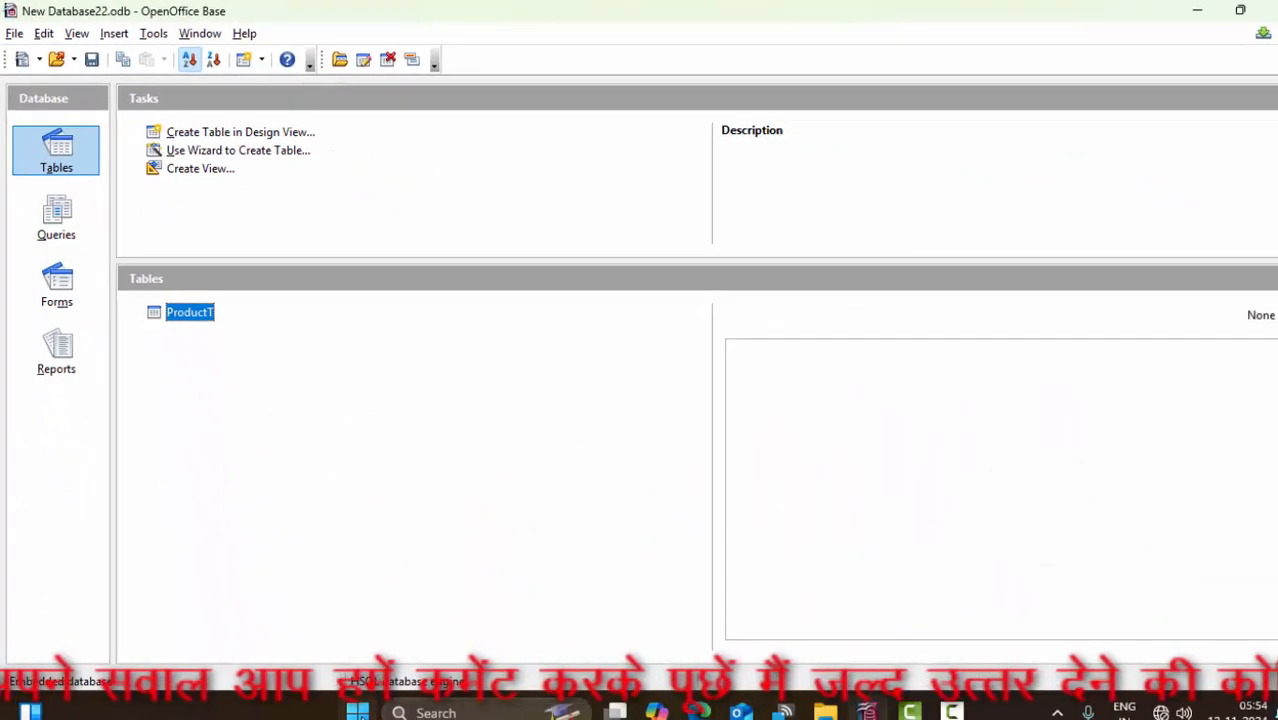
- Launch Microsoft Office Access 2007 and create a blank database with the file name Database343.accdb
click(358, 711)
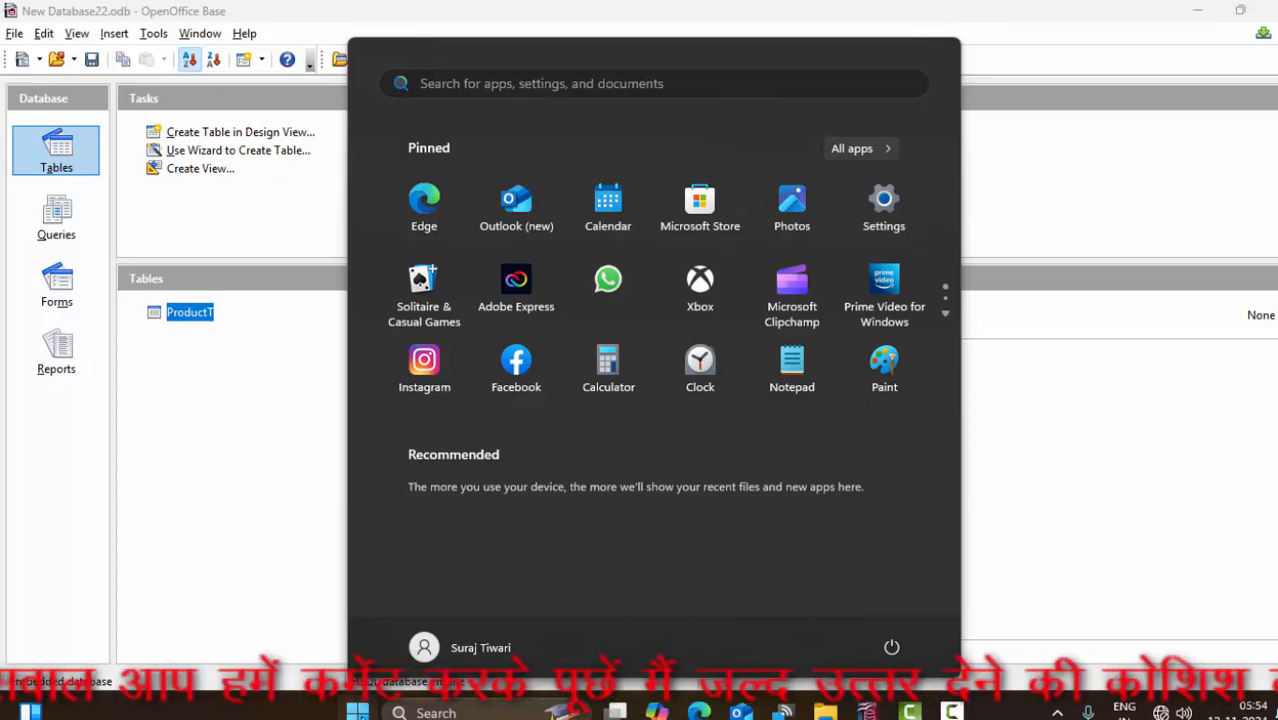
text(access)
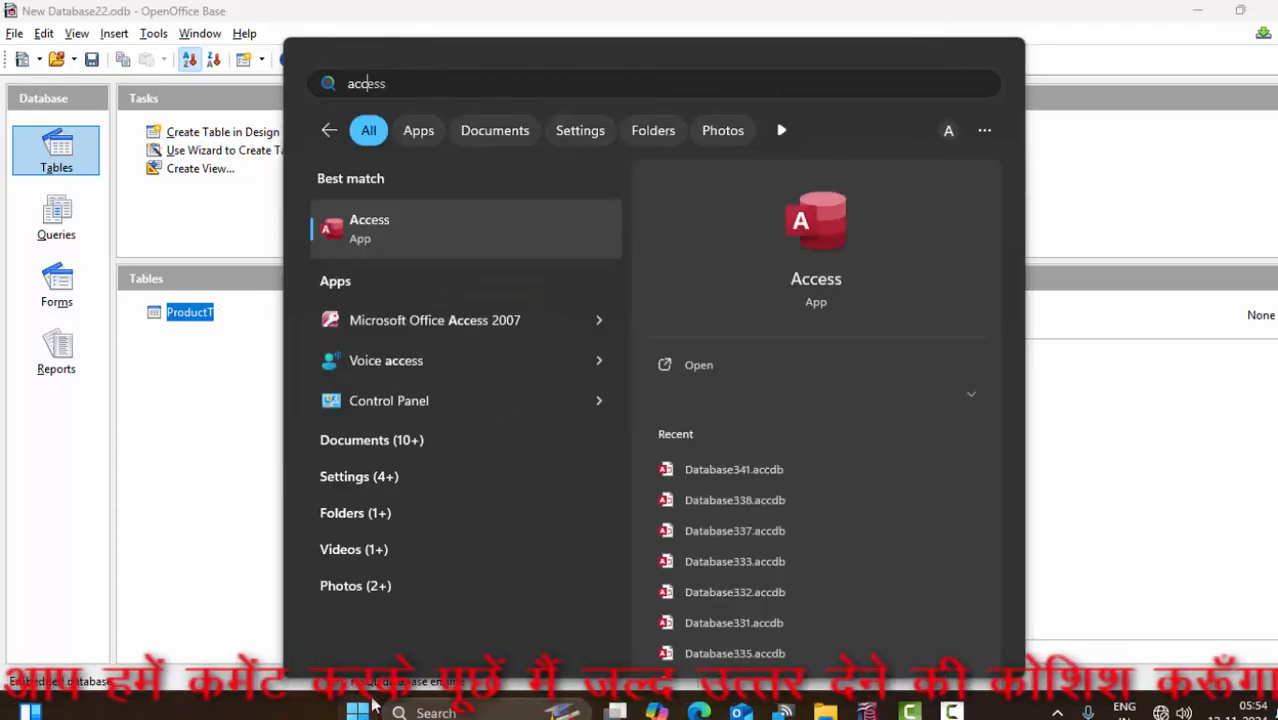
click(522, 322)
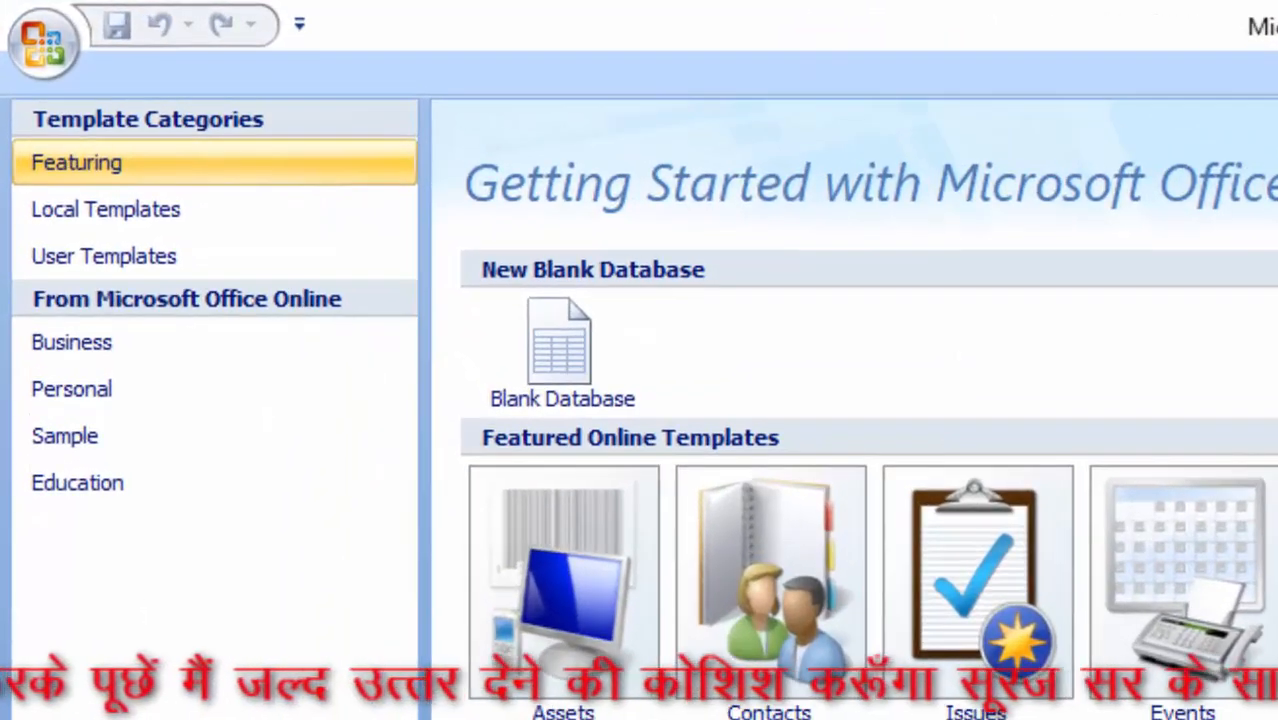
click(584, 363)
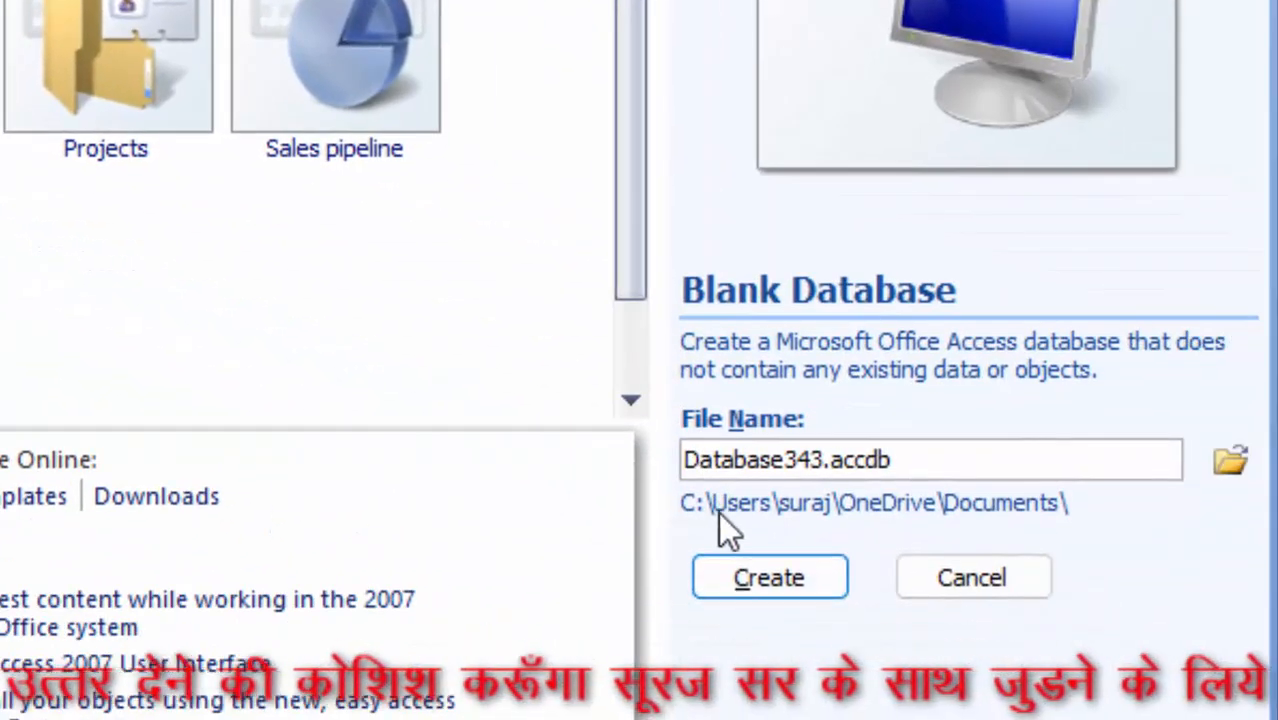
click(766, 590)
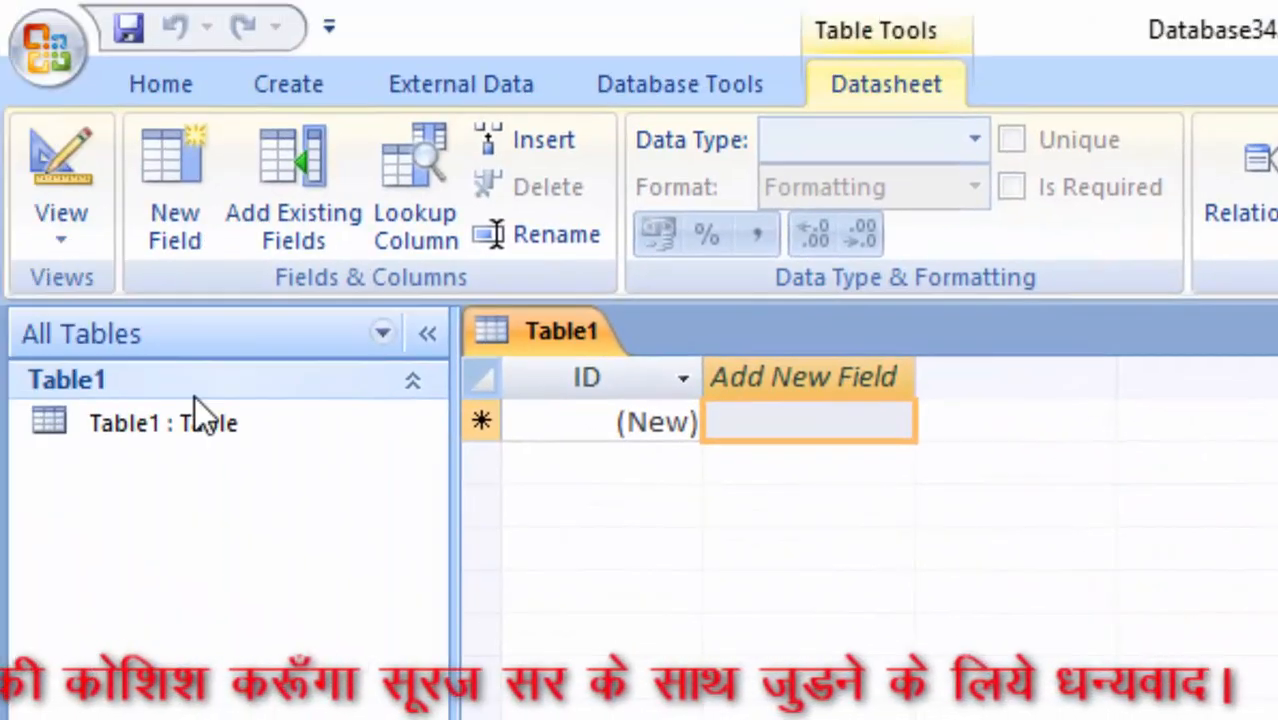
- Switch Table1 to Design View, saving the table under the name ProductT
click(45, 150)
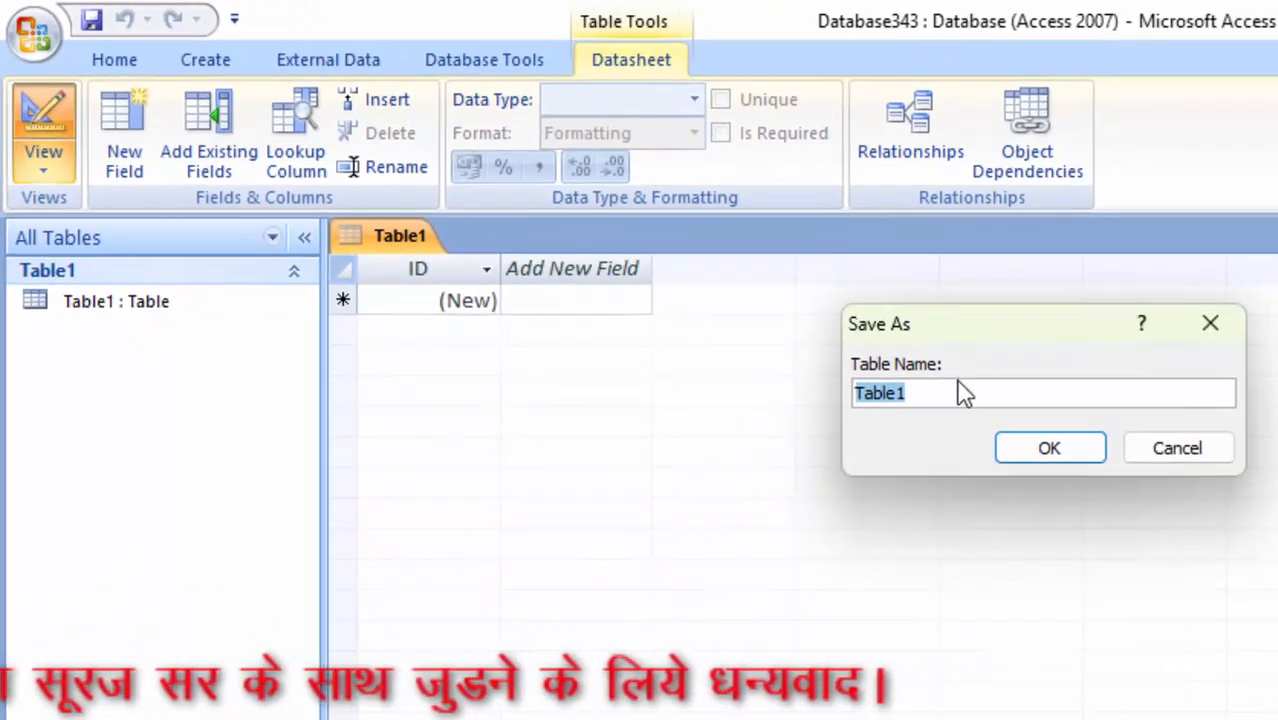
text(Prod)
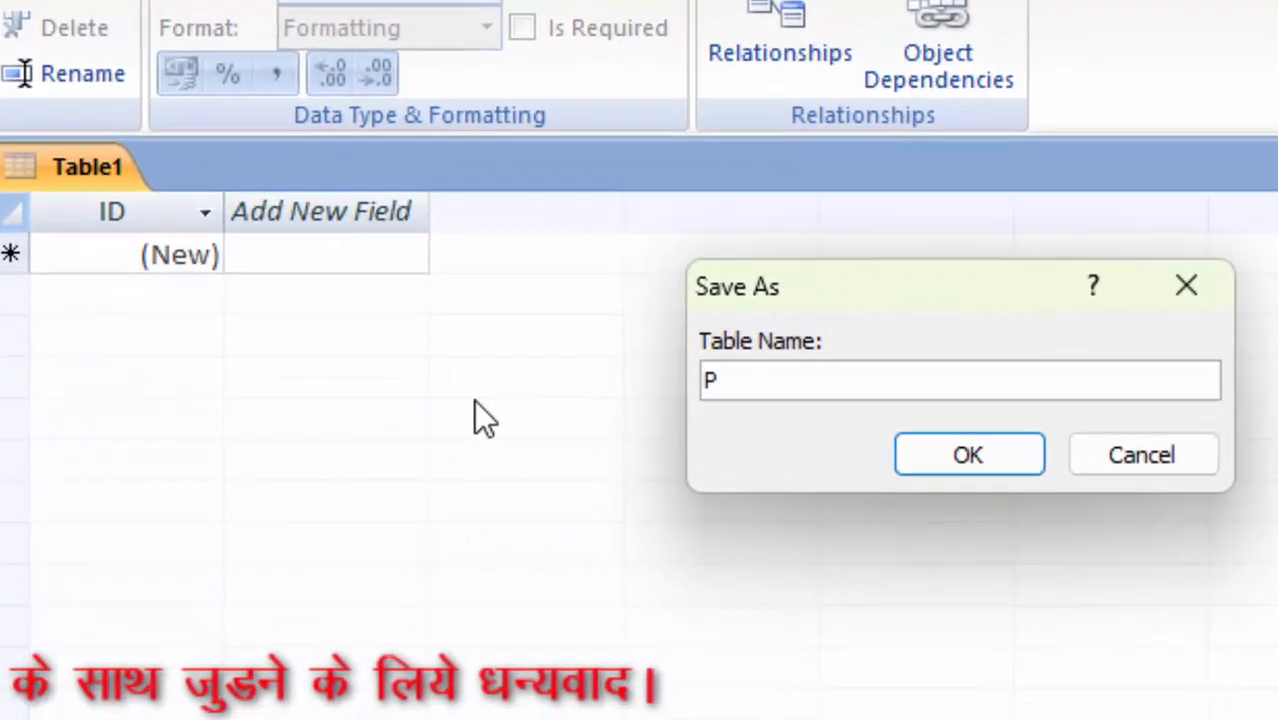
text(uctTable1)
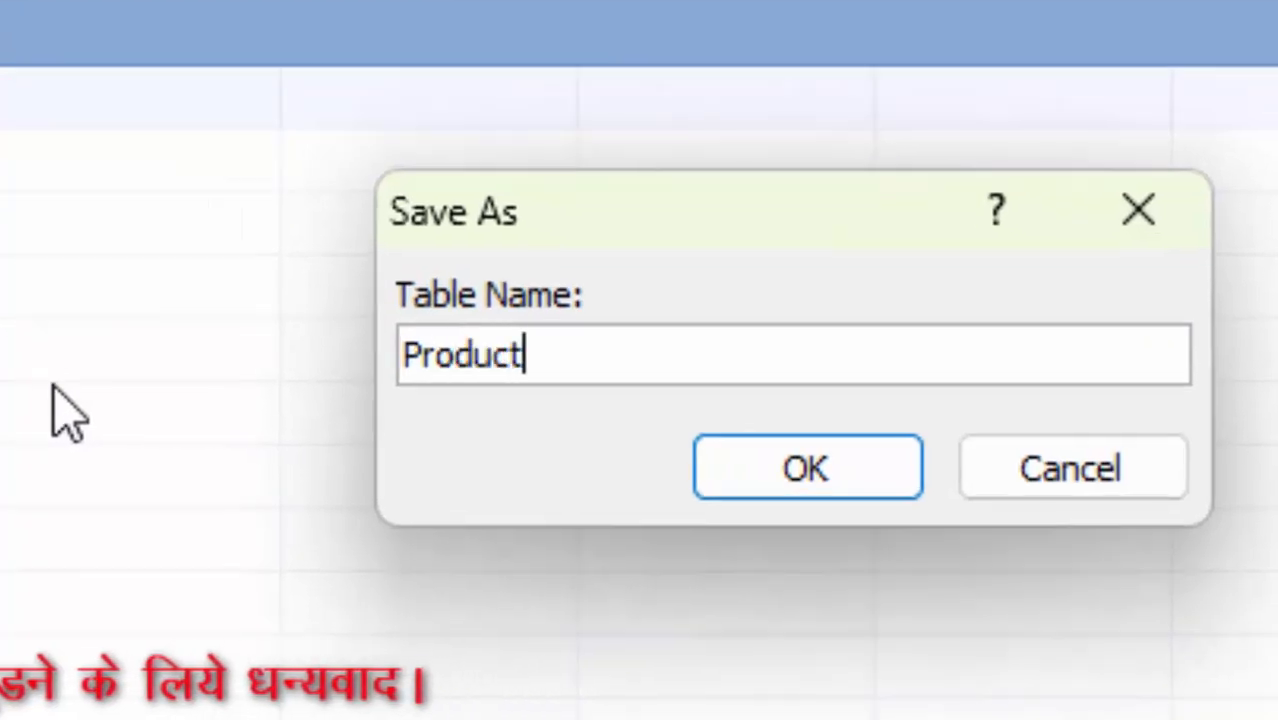
key(Return)
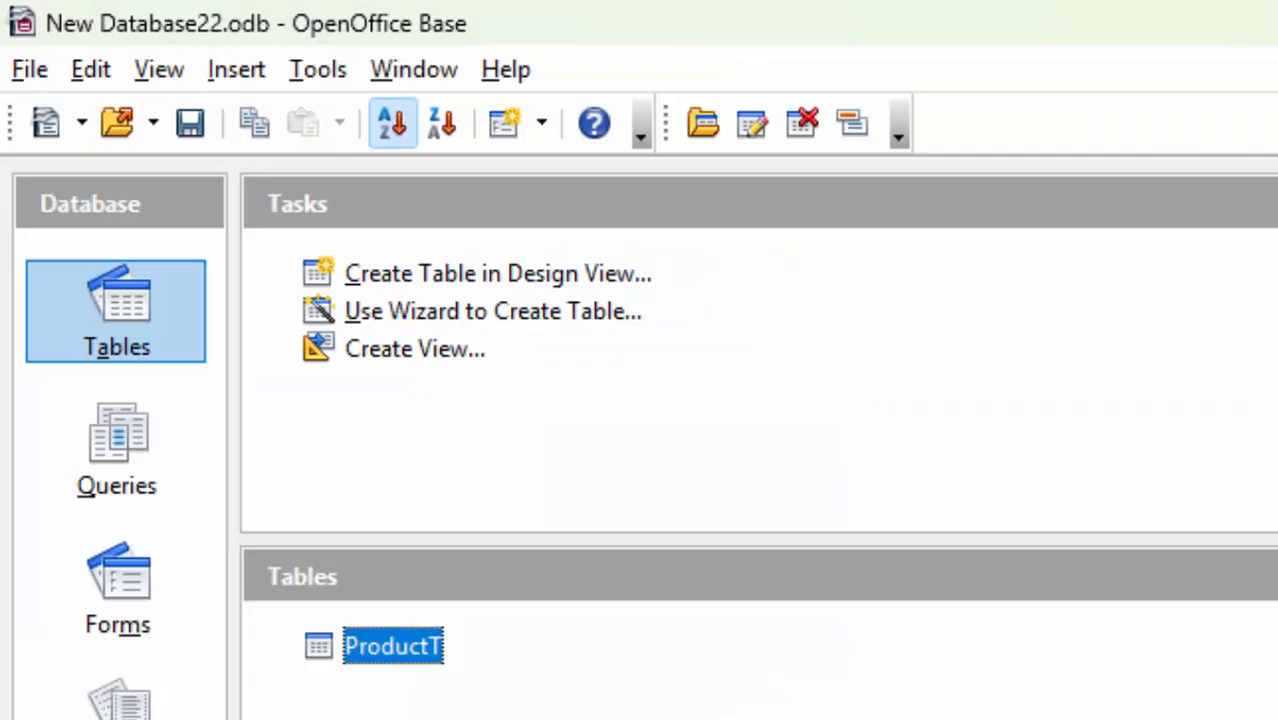
- Back in OpenOffice Base, open the ProductT table and fill the third record with LED, price 18000 and quantity 2
double_click(384, 650)
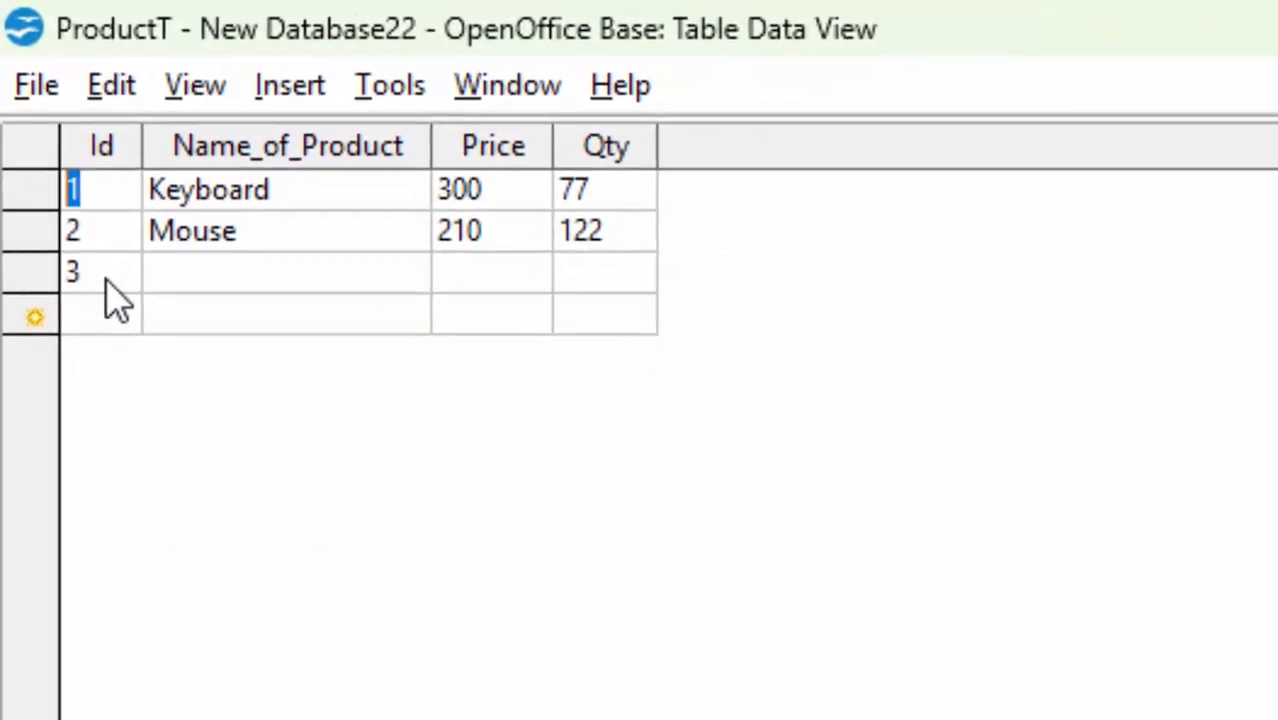
click(160, 251)
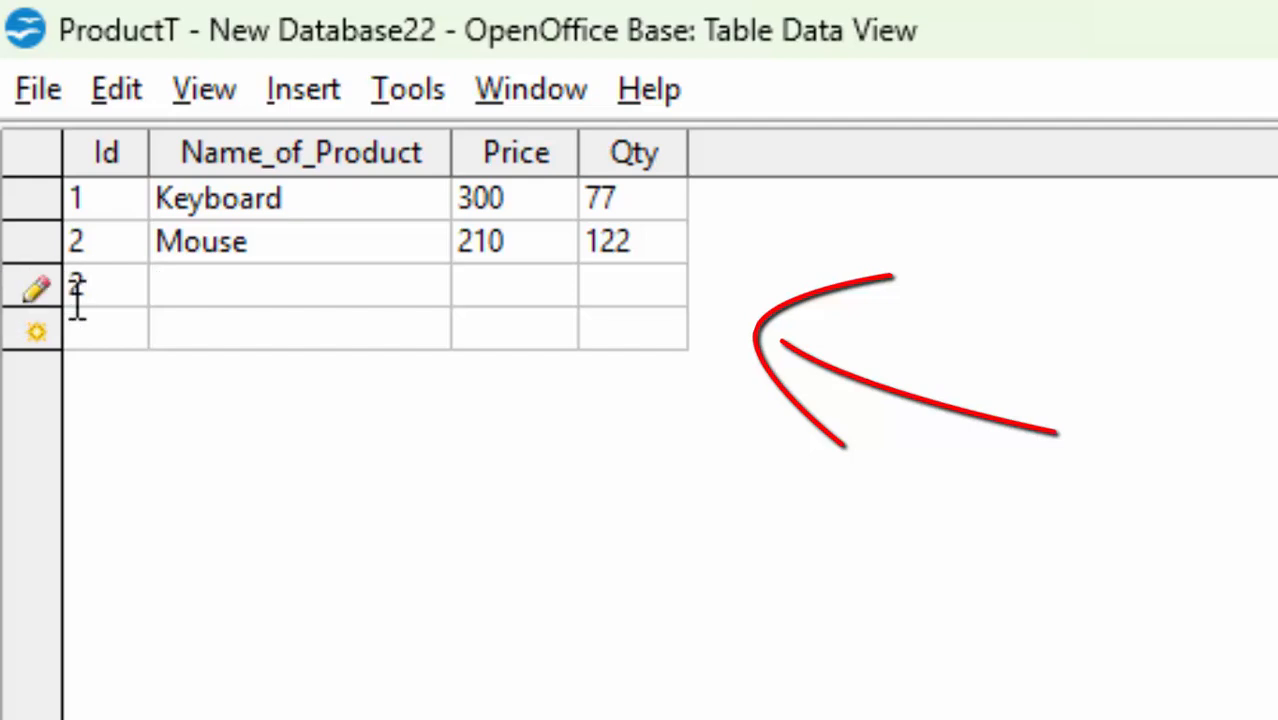
text(LED)
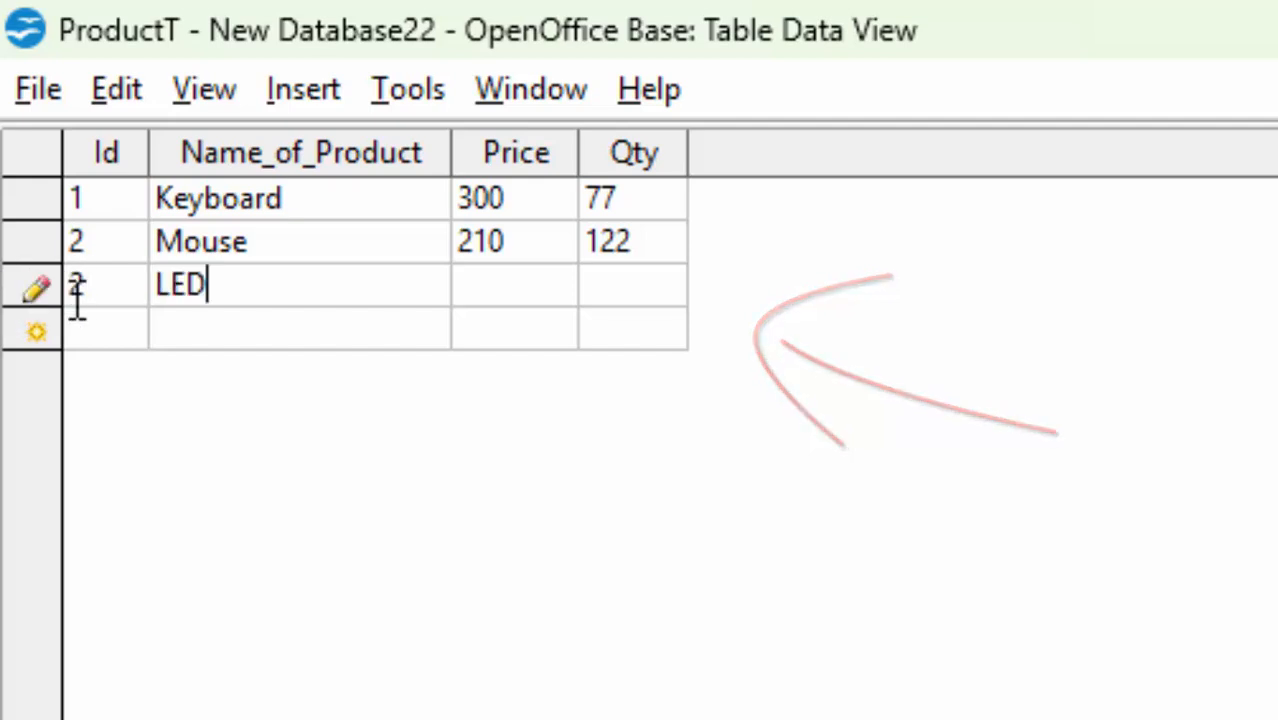
key(Tab)
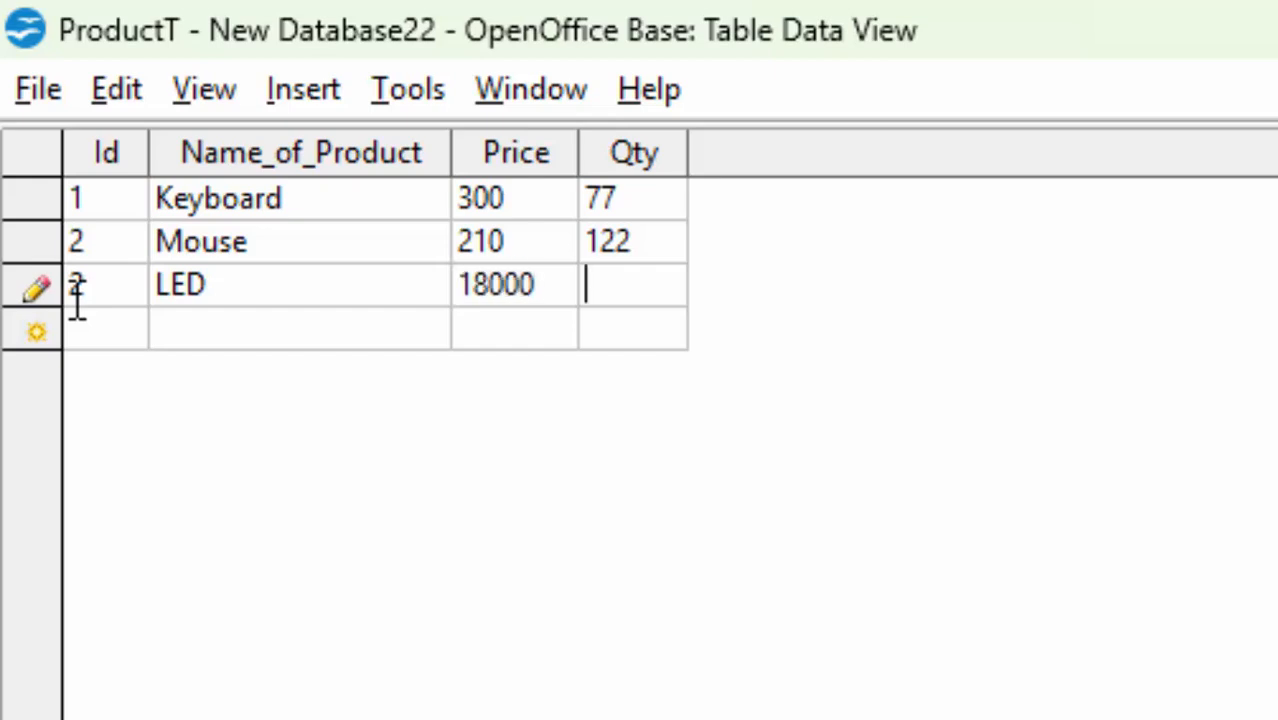
text(2)
key(Return)
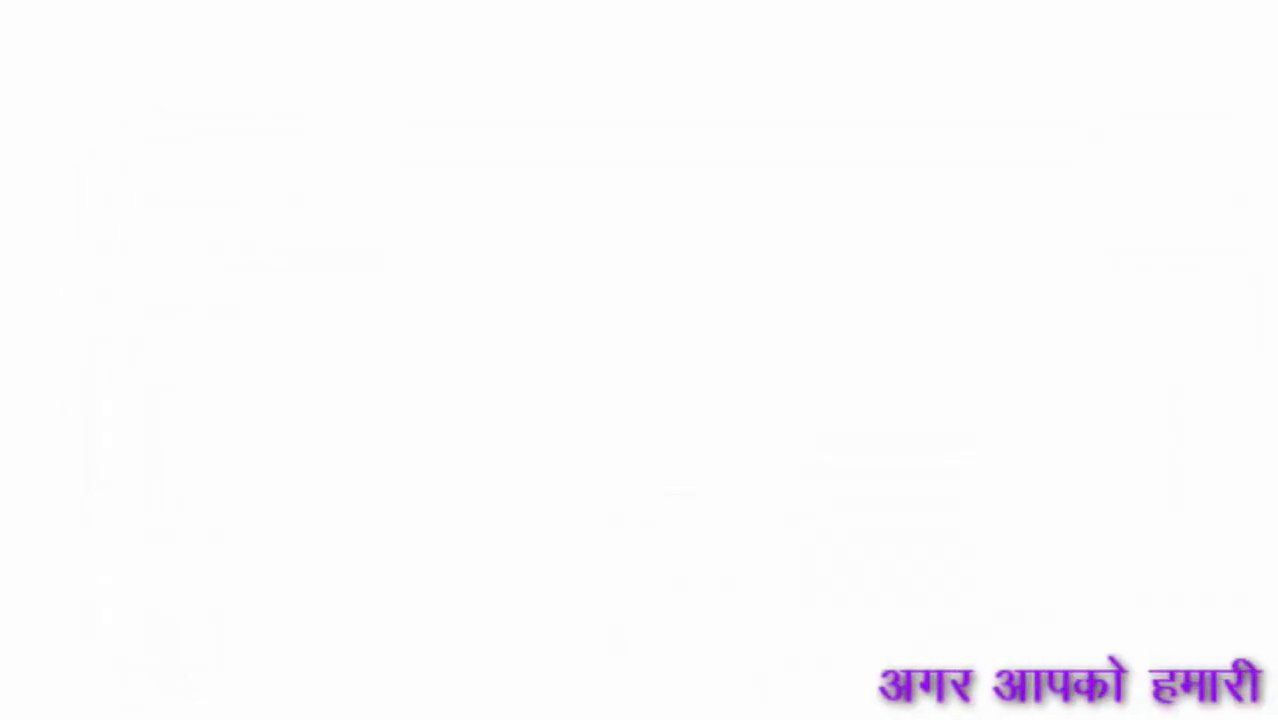
- Correct the Id of the LED record to 3
drag(100, 271, 5, 245)
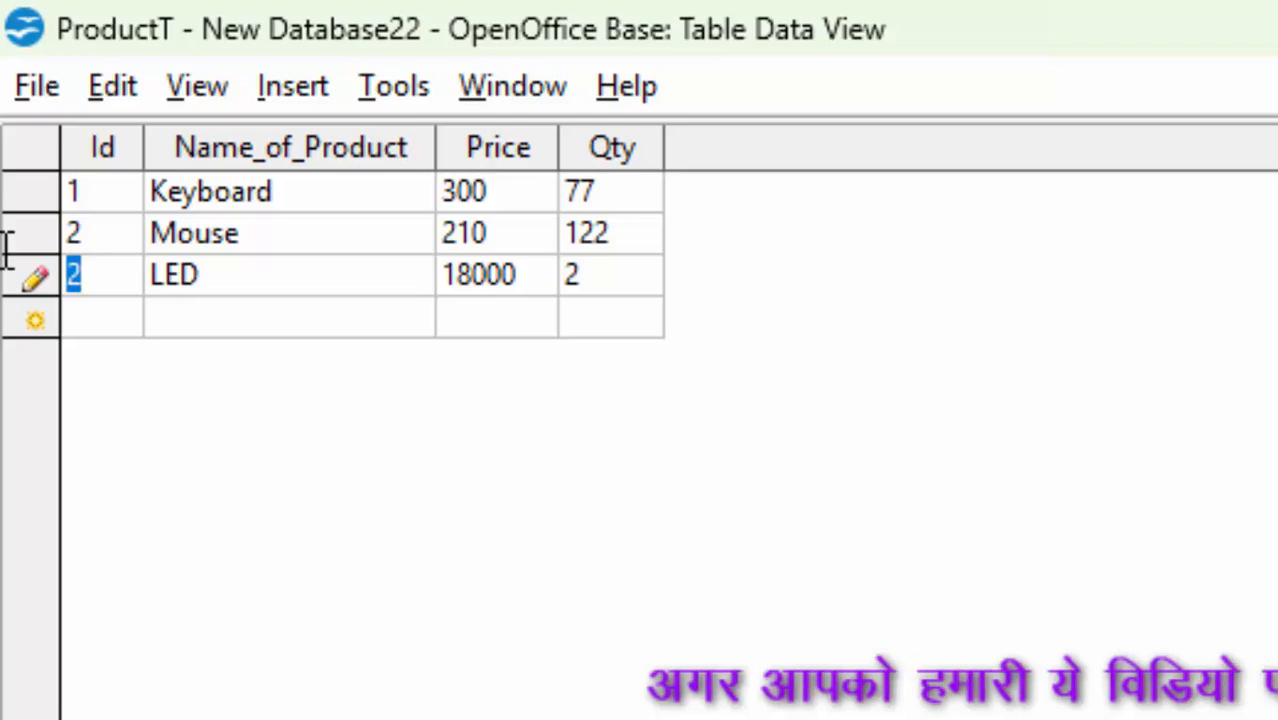
key(BackSpace)
text(3)
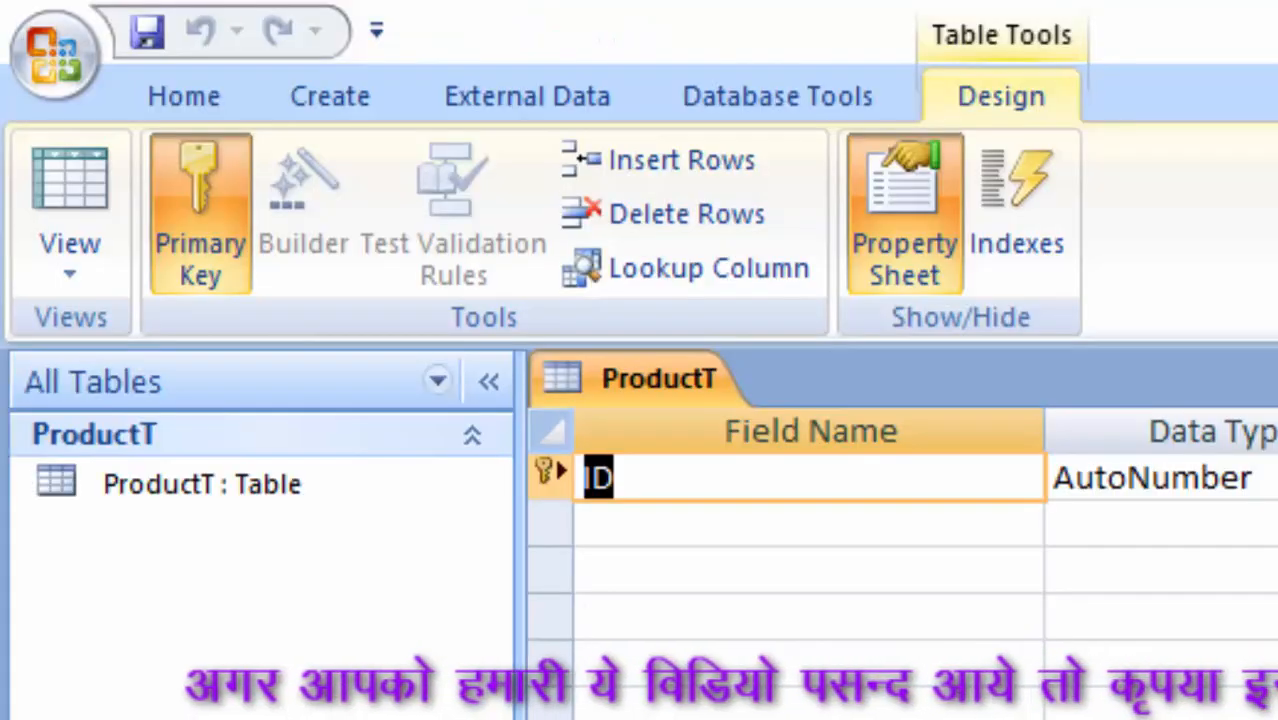
- In the Access design of ProductT, keep ID as the first field and add Name_of_Product with the data type Text
text(I)
key(Down)
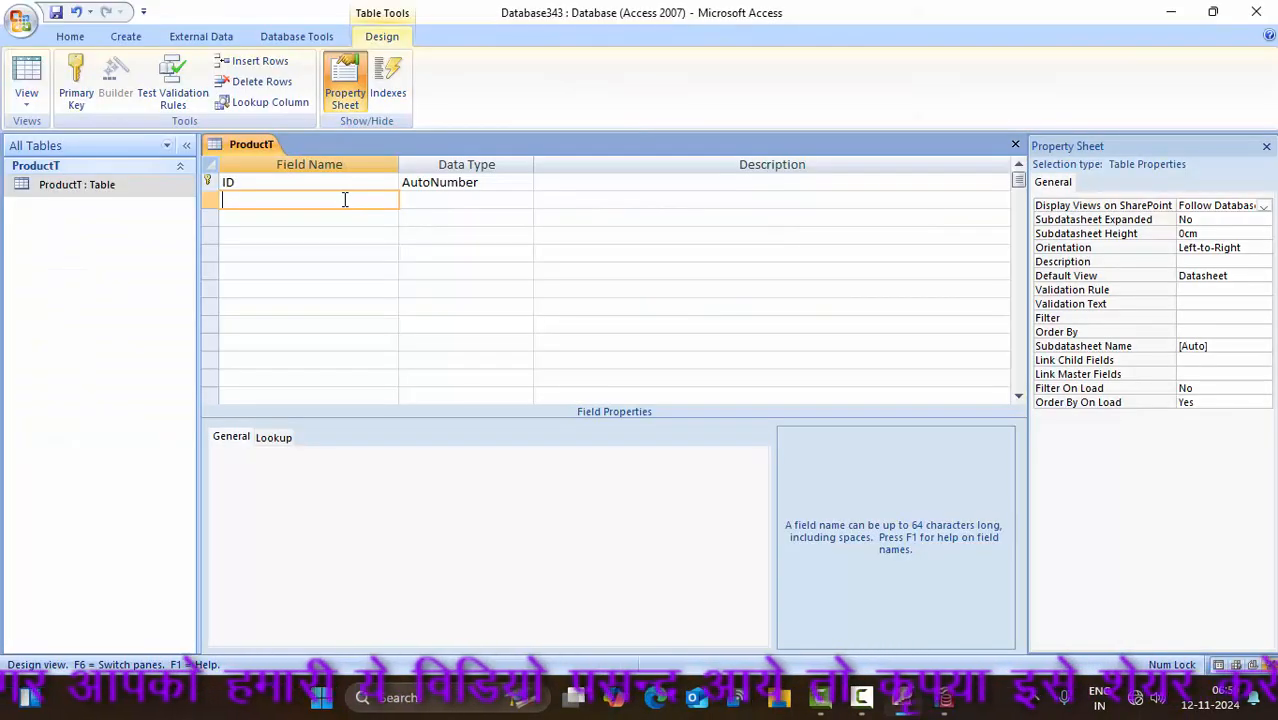
text(Name)
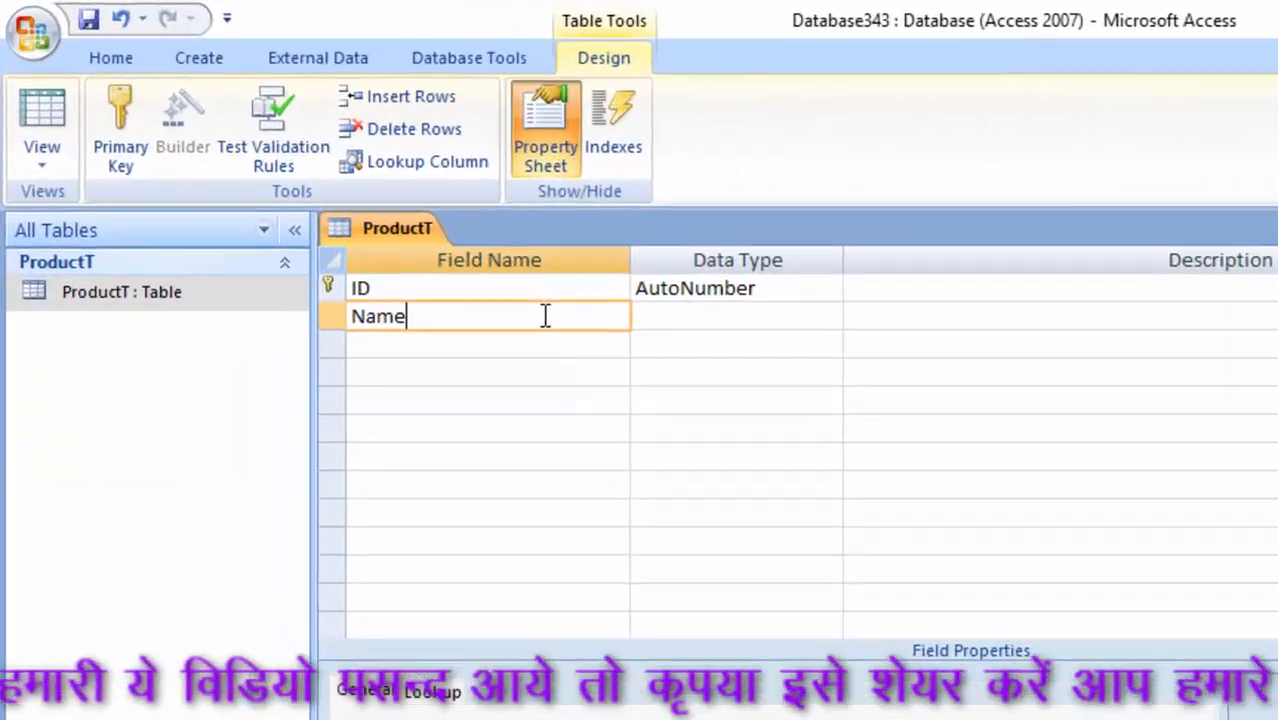
text(_of_Product)
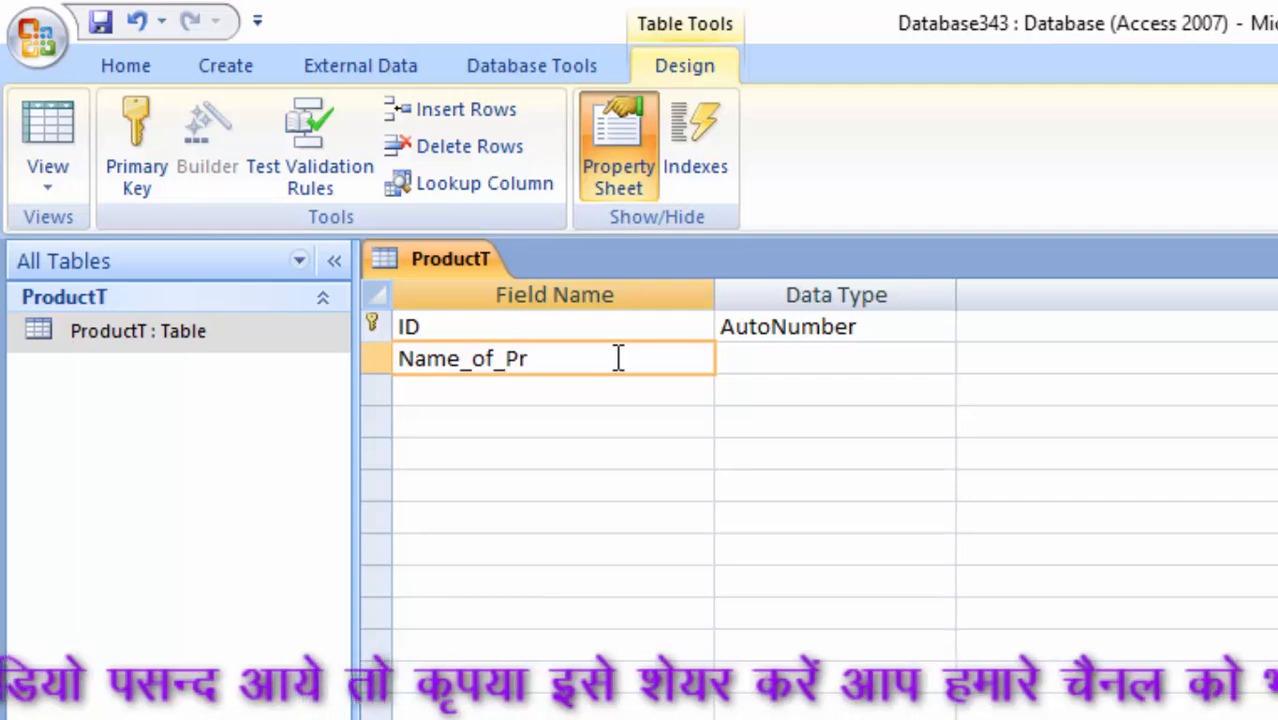
key(Tab)
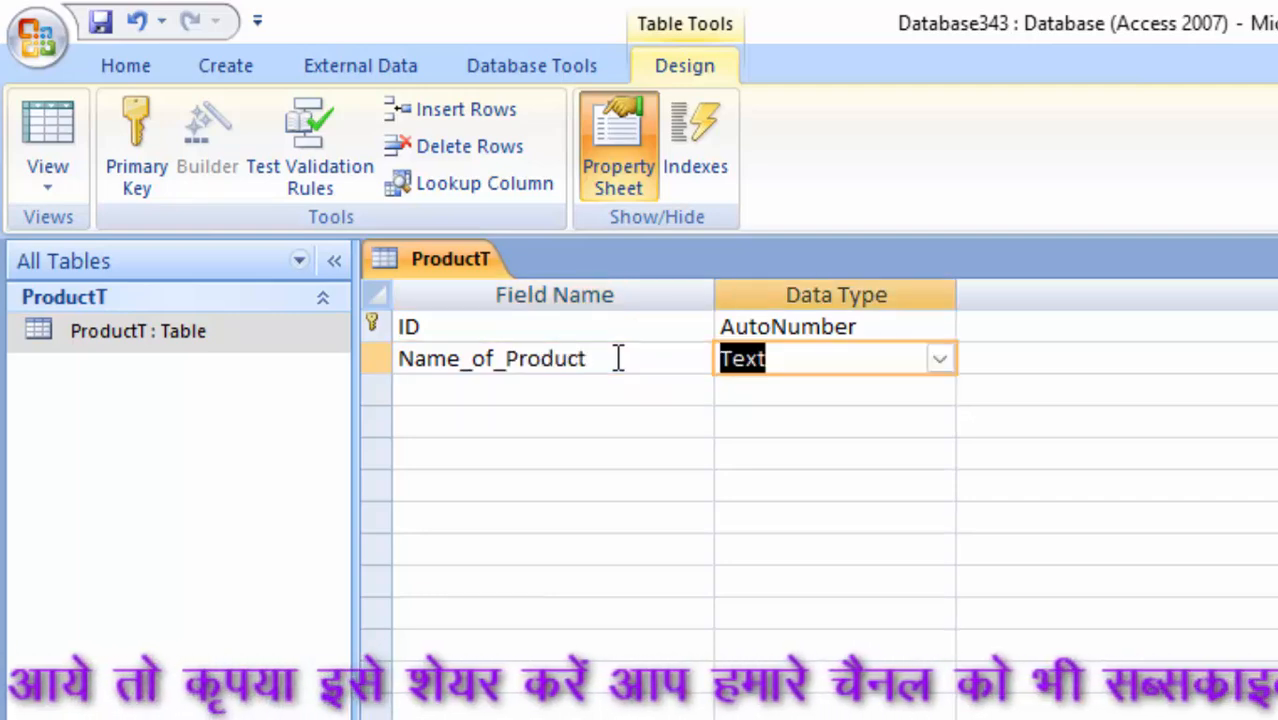
- Add a third field called Price with the data type Currency
click(563, 388)
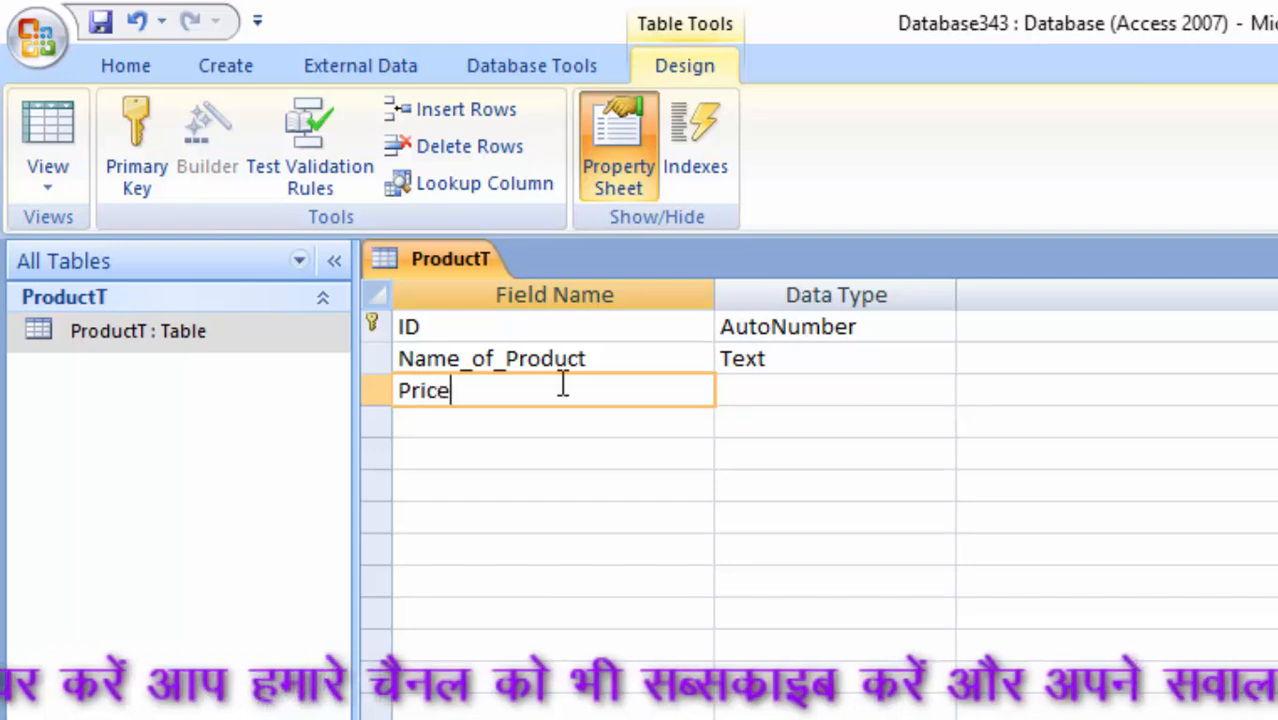
text(Price)
click(798, 390)
click(940, 391)
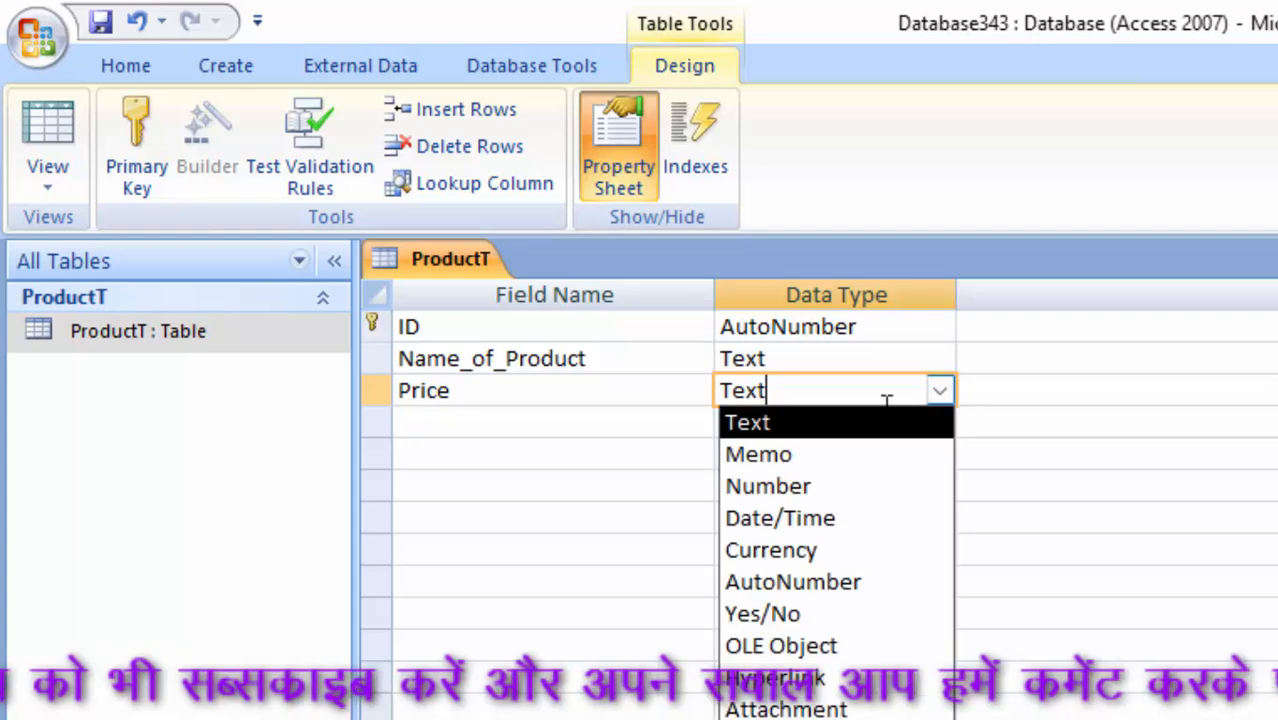
click(748, 551)
- Add a fourth field called Qty with the data type Number
click(507, 423)
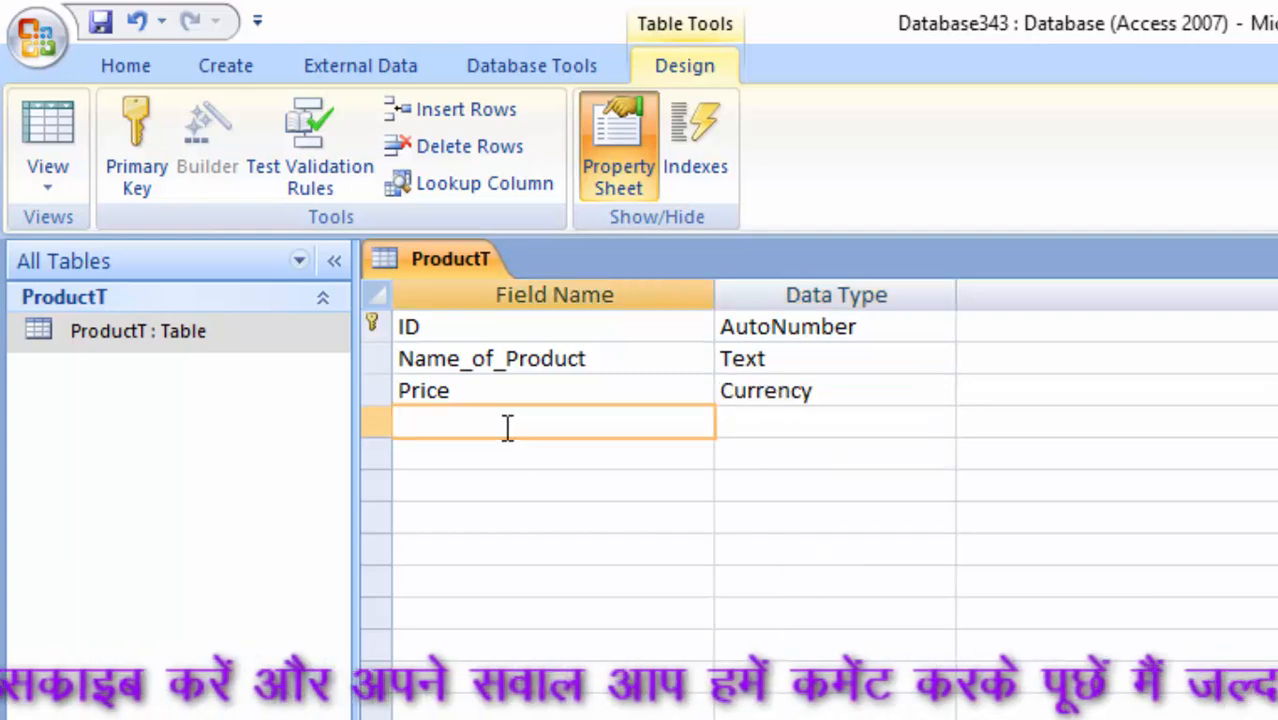
text(Qr)
key(BackSpace)
text(ty)
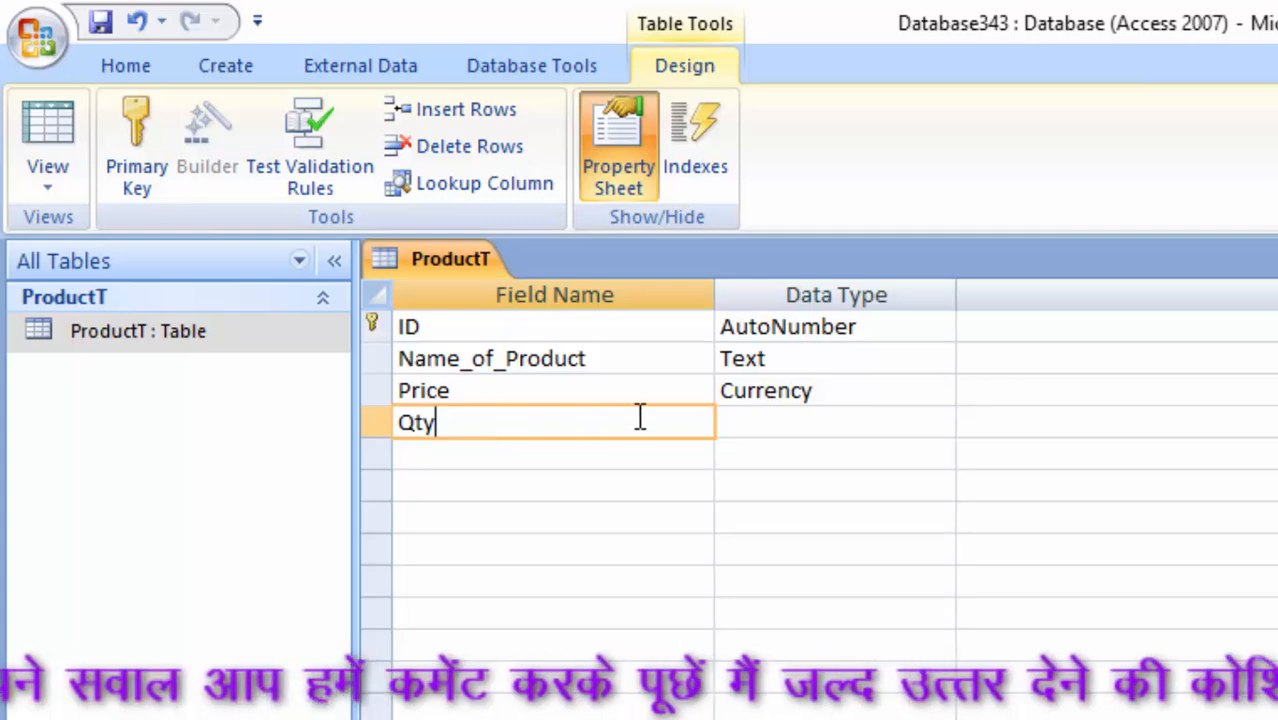
click(922, 396)
click(925, 418)
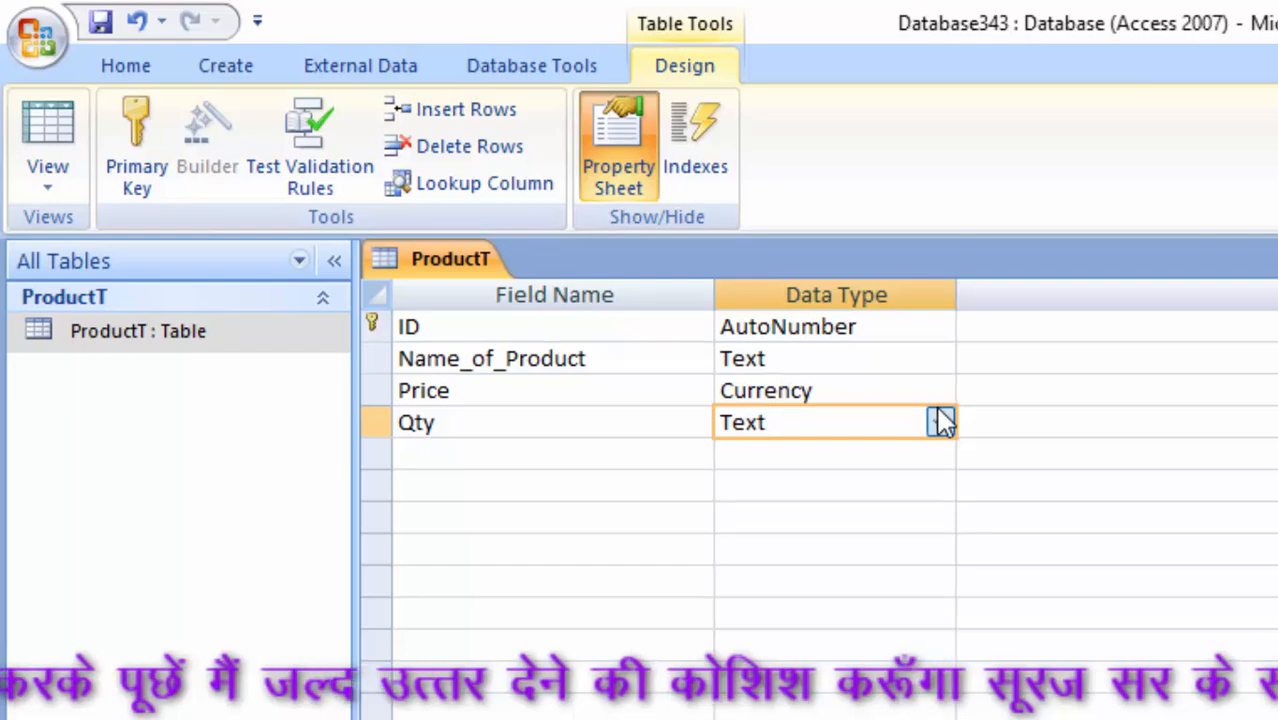
click(942, 422)
click(846, 530)
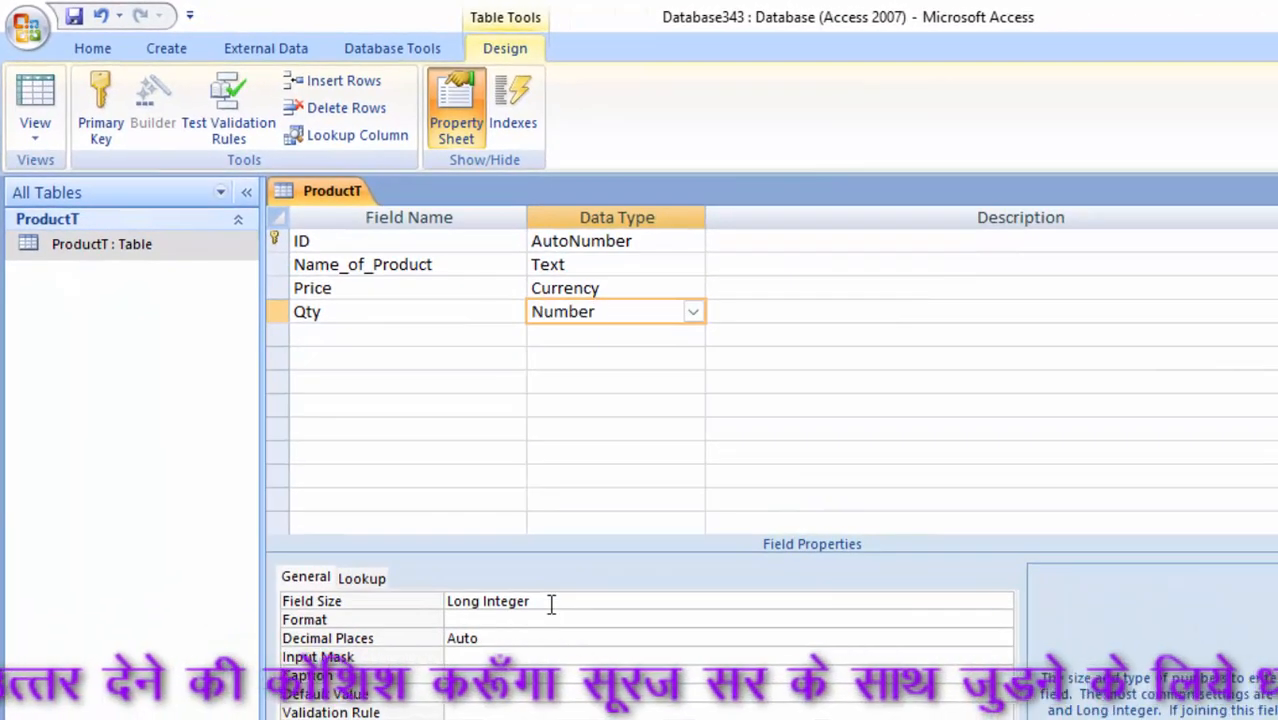
- Set the field size of the Qty field to Double and move on to the next empty field row
click(551, 604)
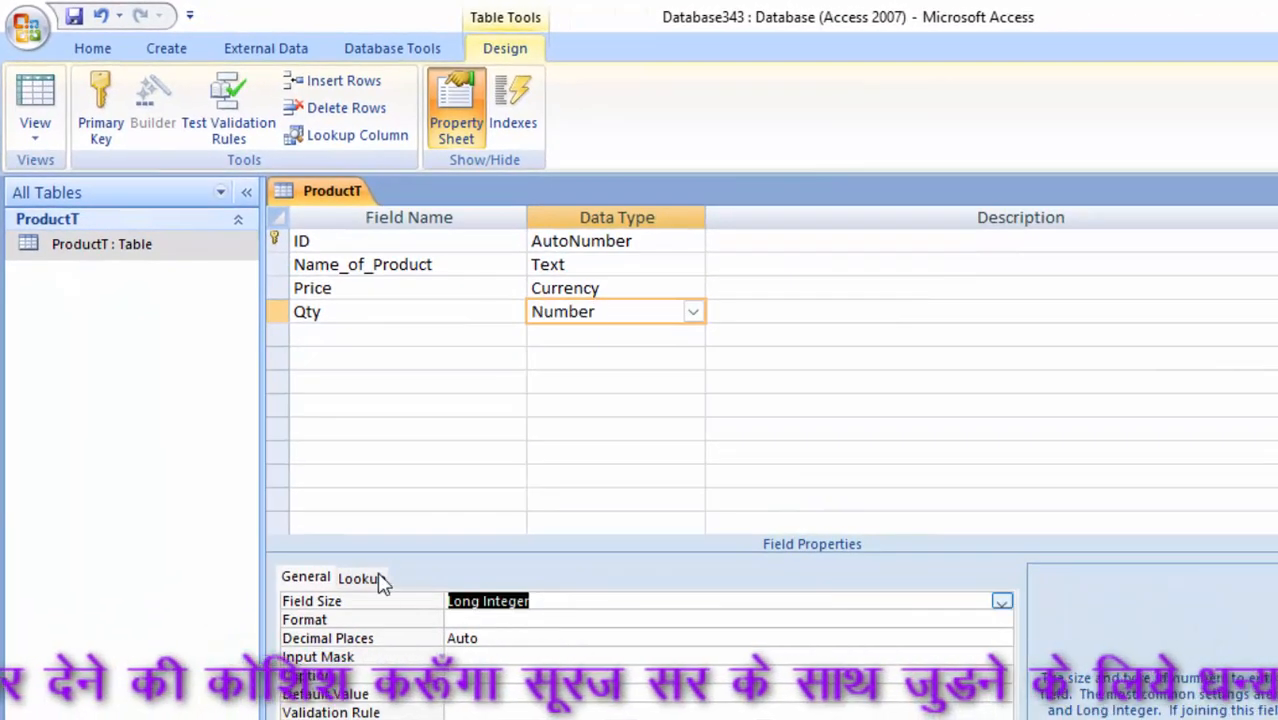
text(double)
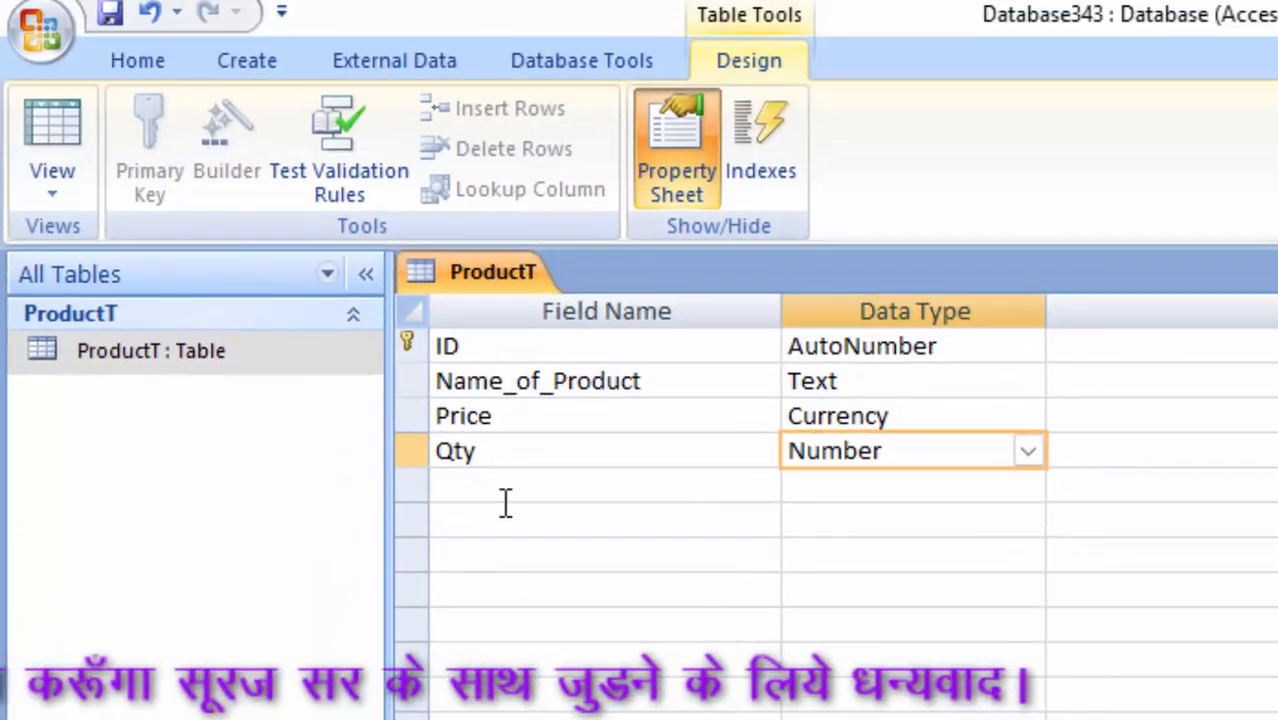
click(480, 168)
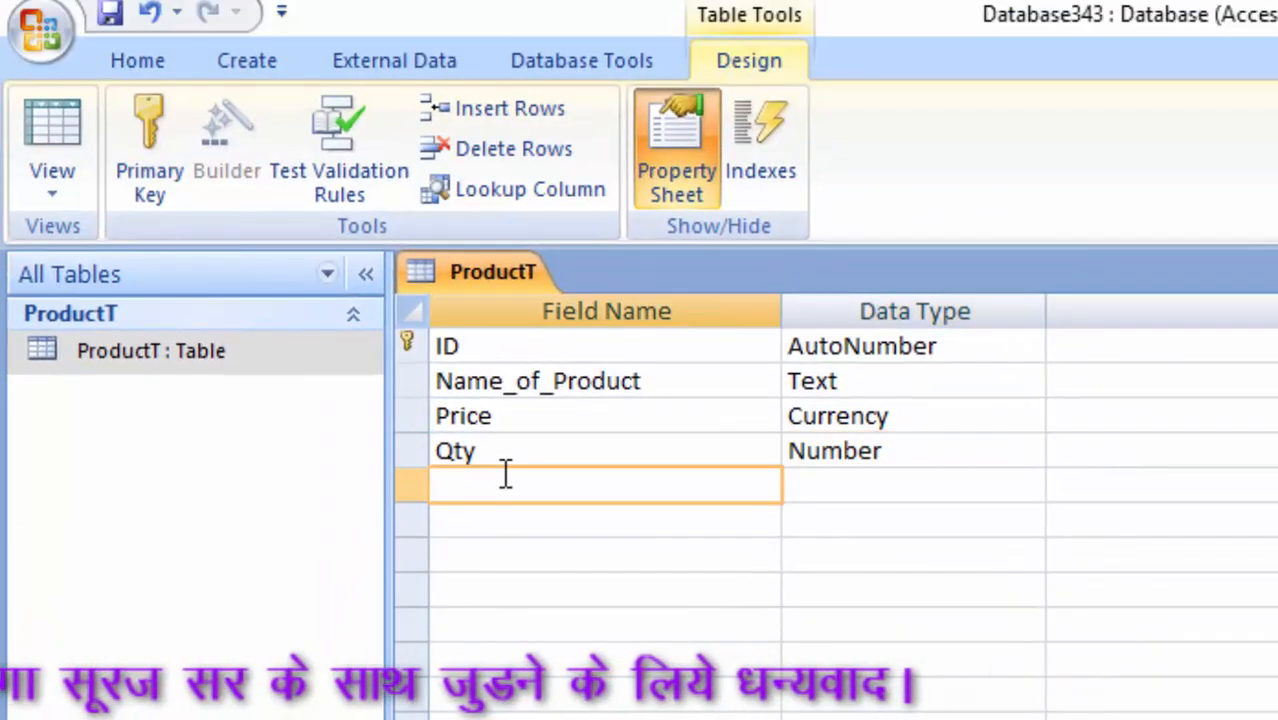
- Add a fifth field called Total_Price with the data type Number and stay in the table design
text(Total)
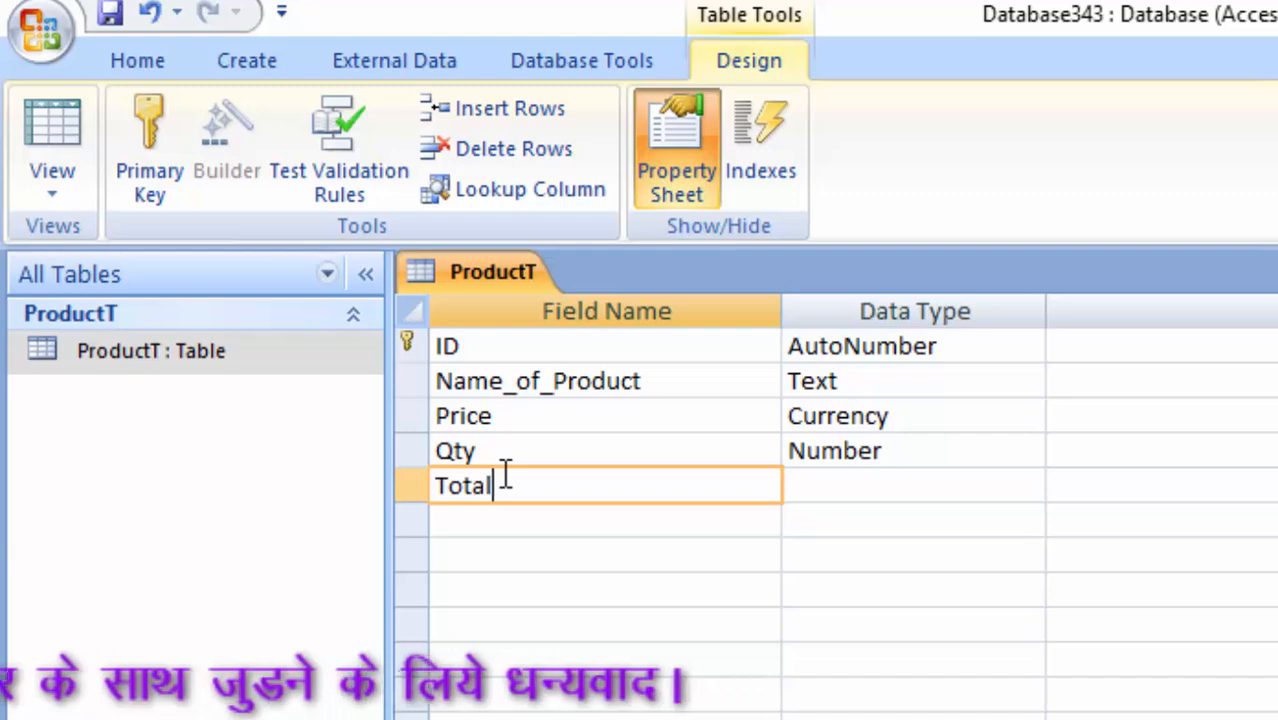
text(_Price)
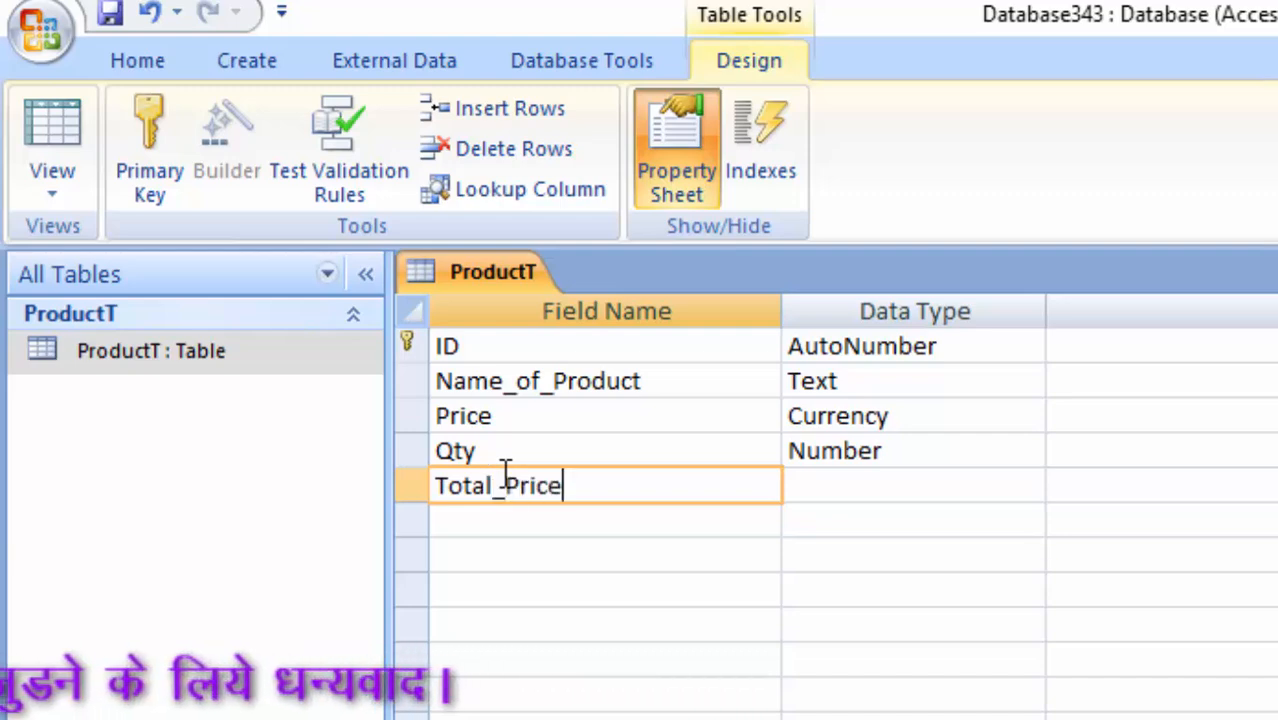
click(799, 488)
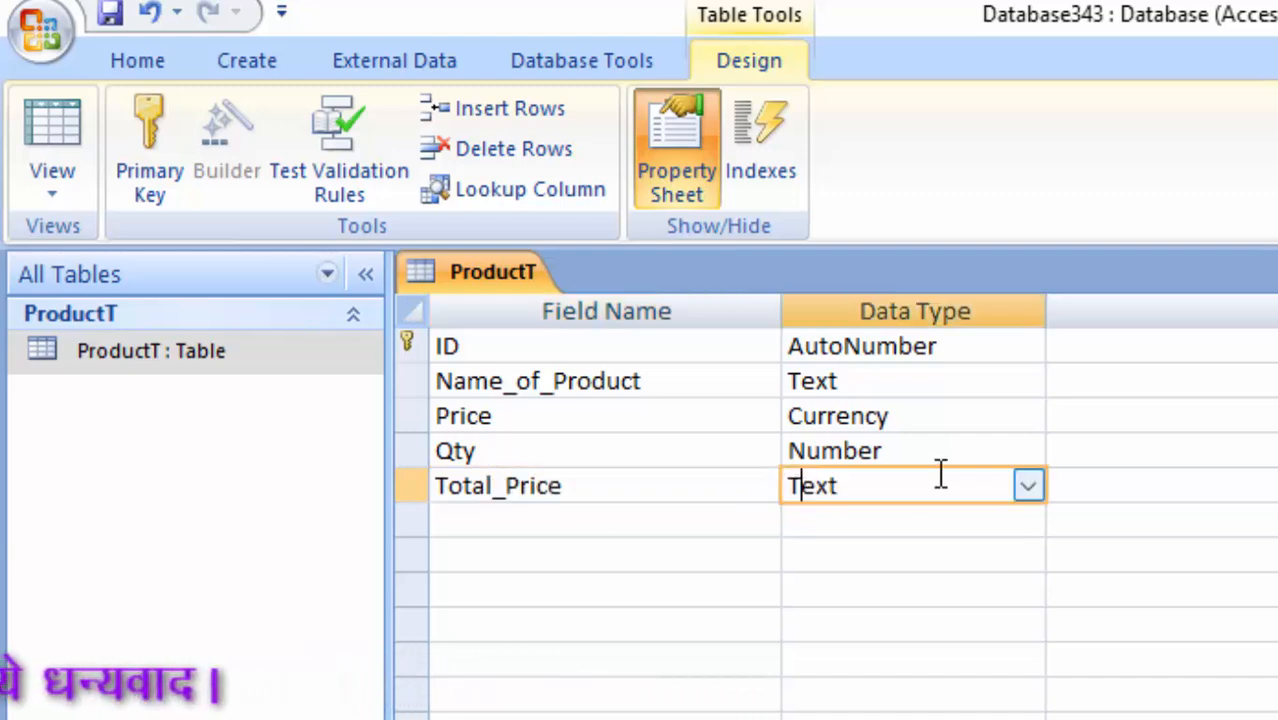
click(1027, 486)
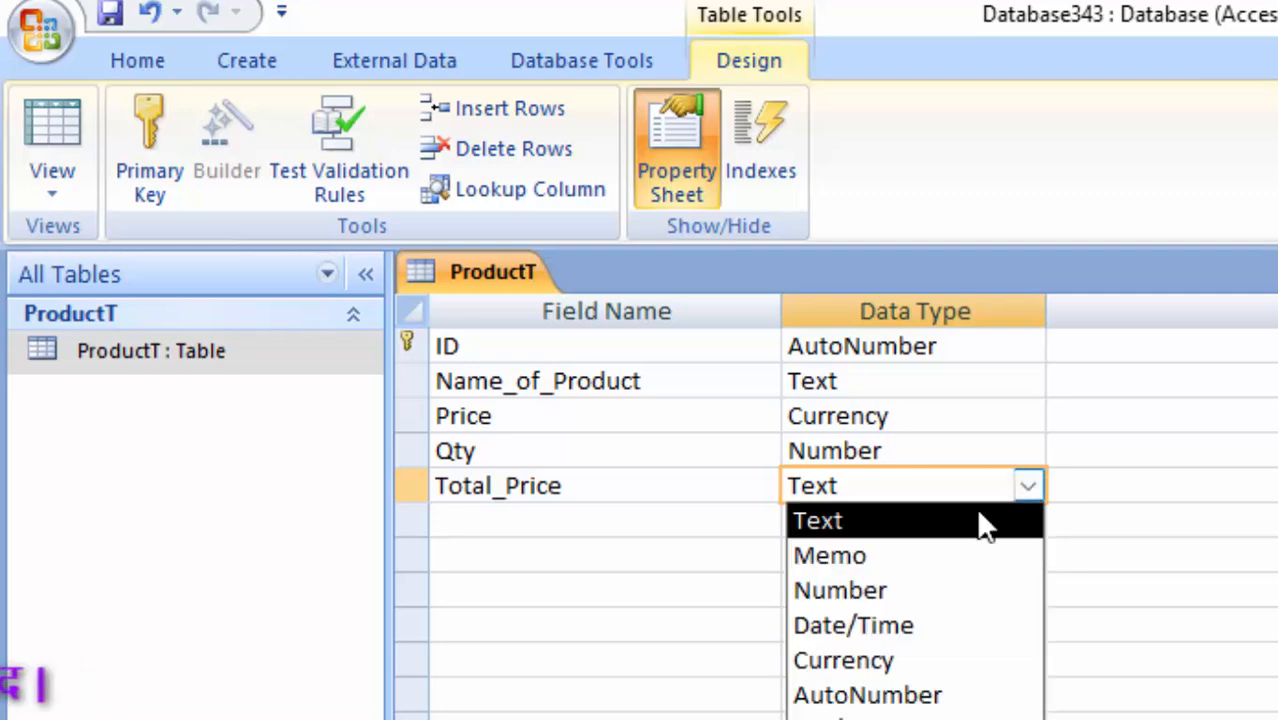
click(938, 588)
click(70, 135)
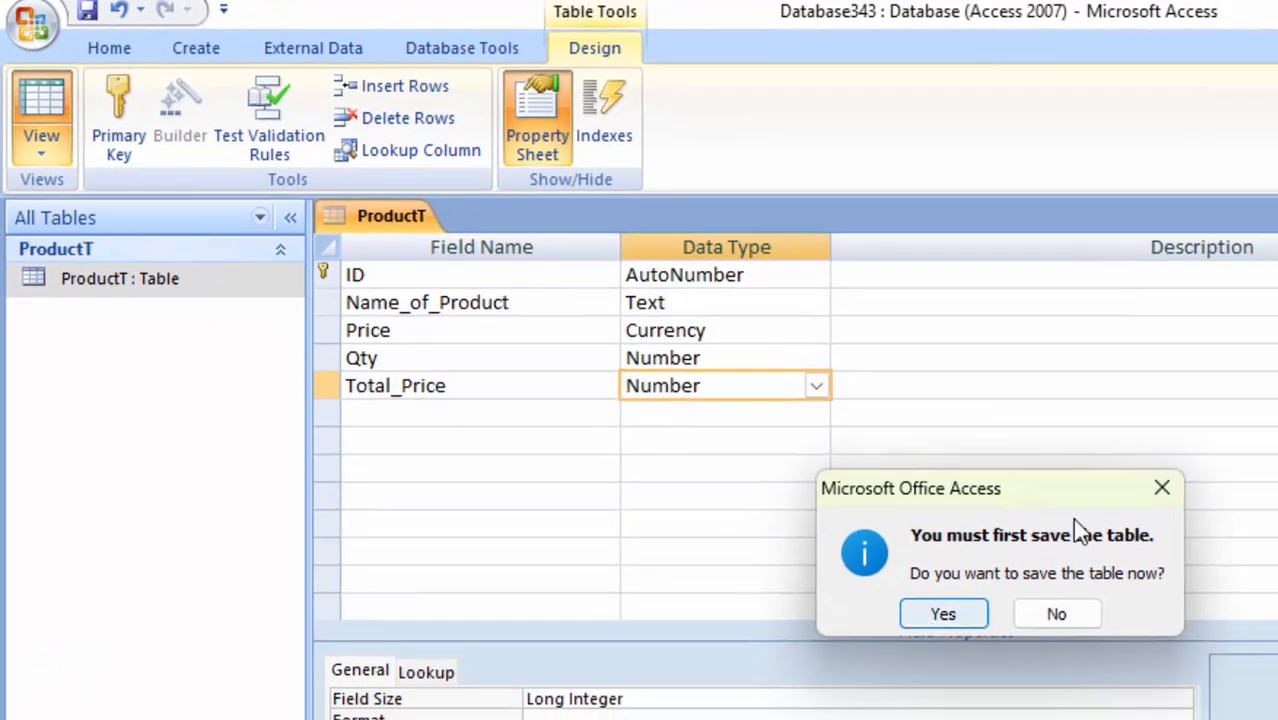
click(1161, 488)
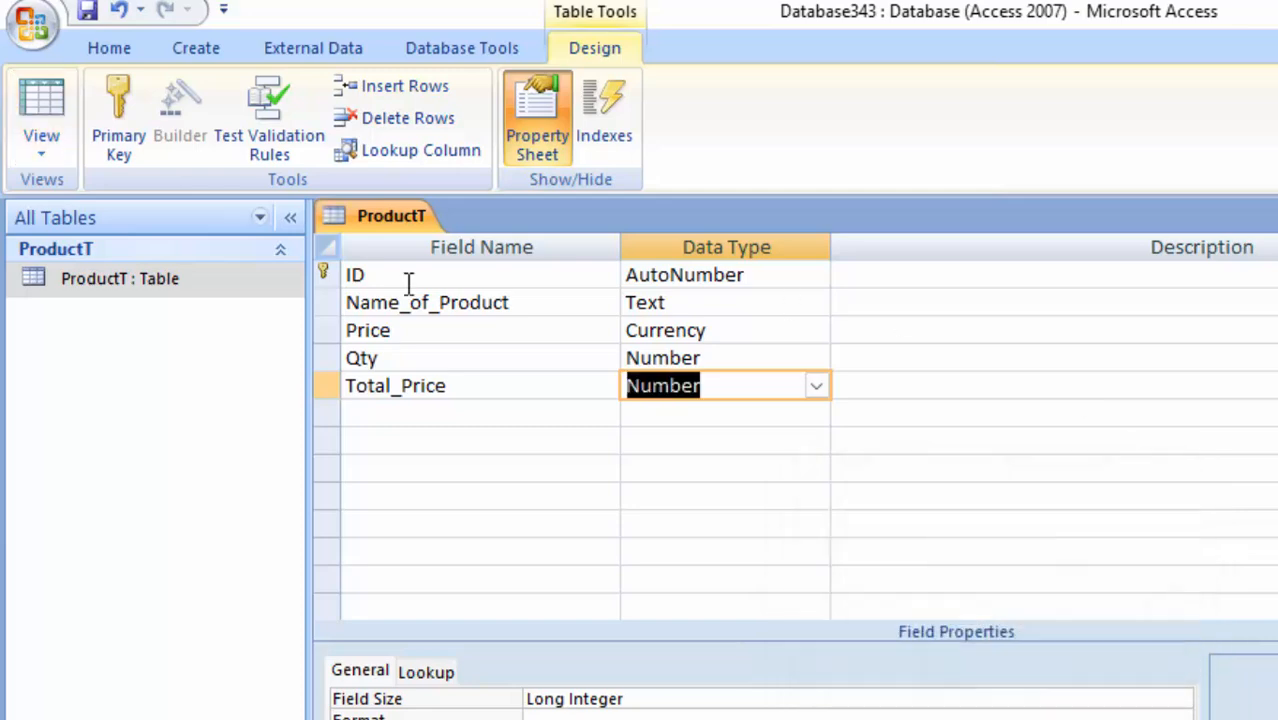
- Add a sixth field called Discount with the data type Number
click(399, 416)
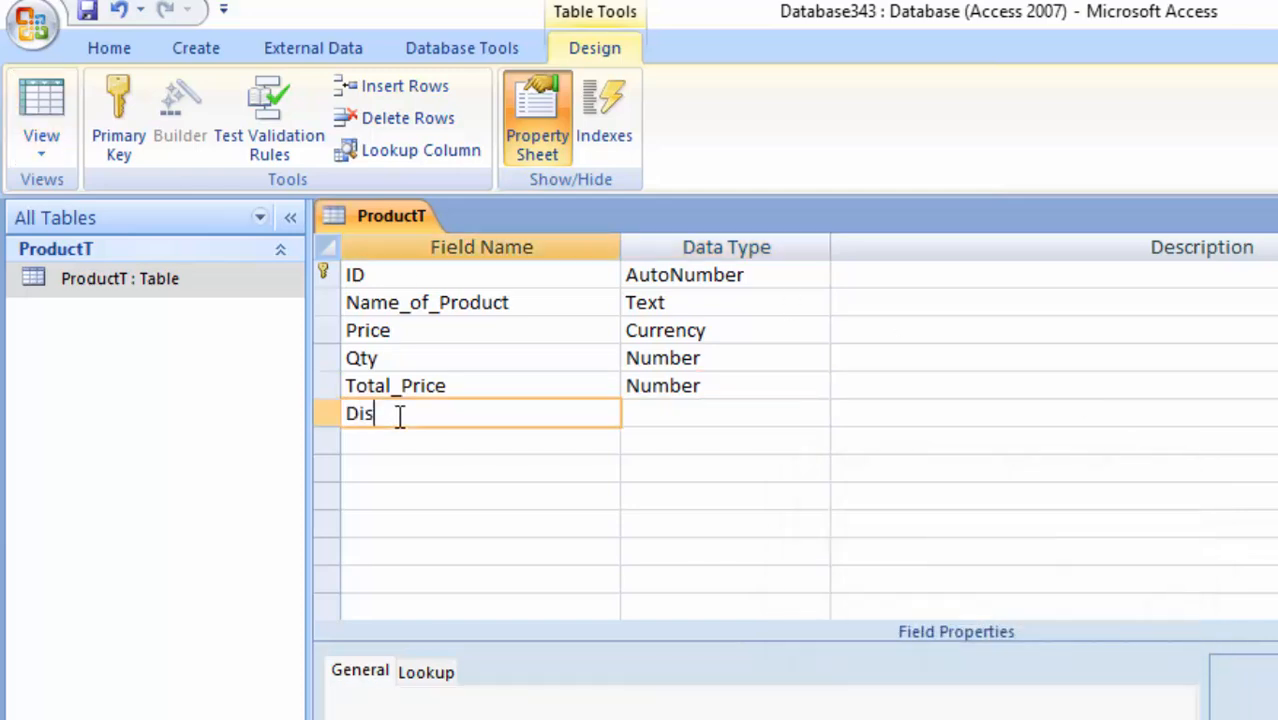
text(Discount)
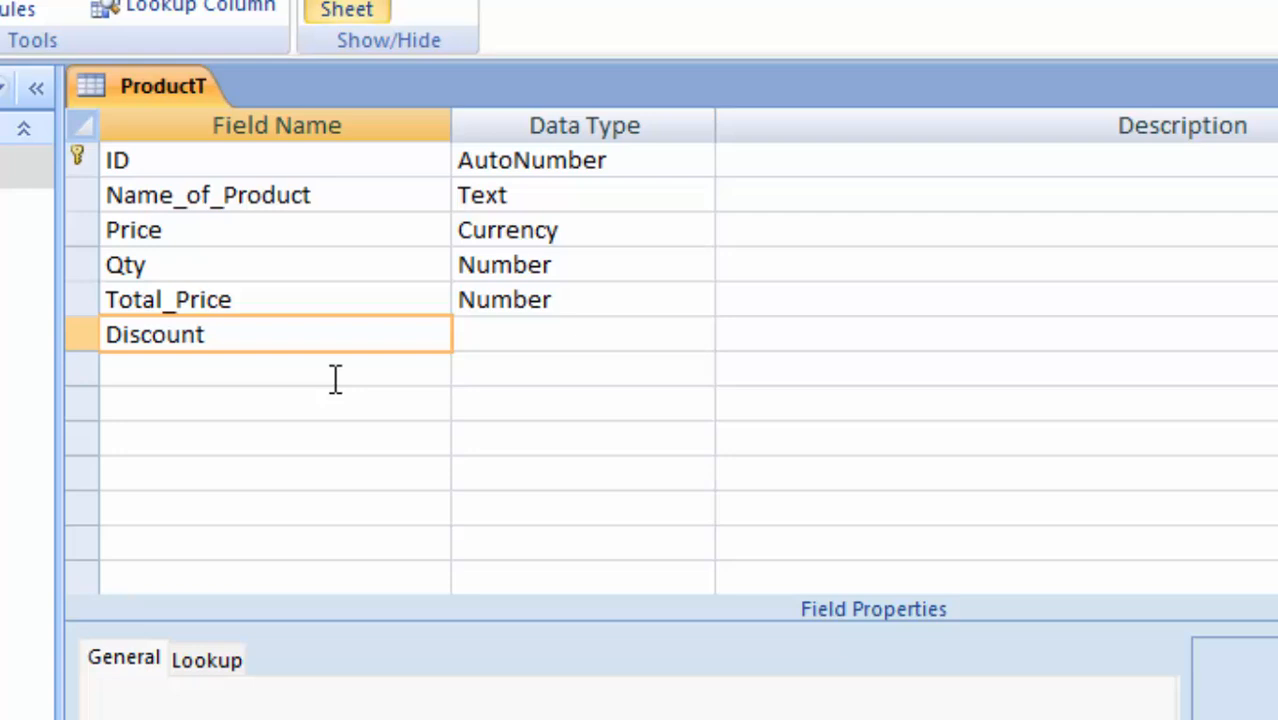
click(651, 418)
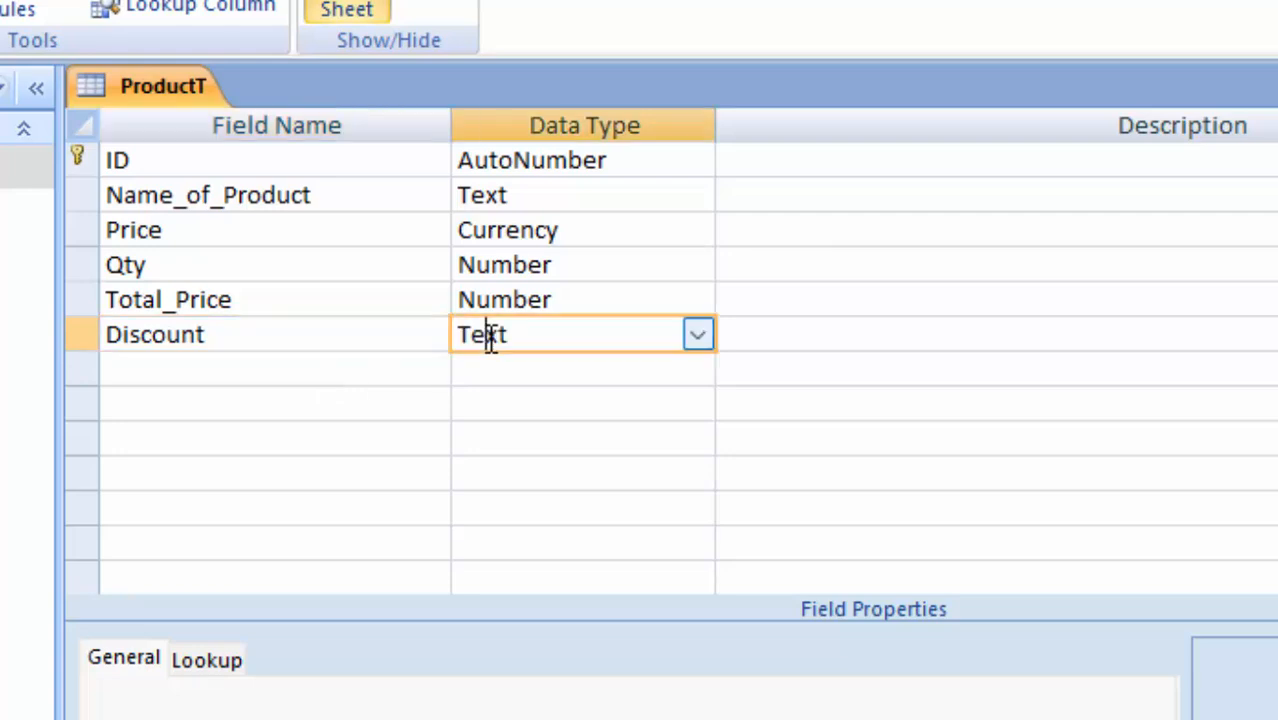
click(698, 336)
click(579, 440)
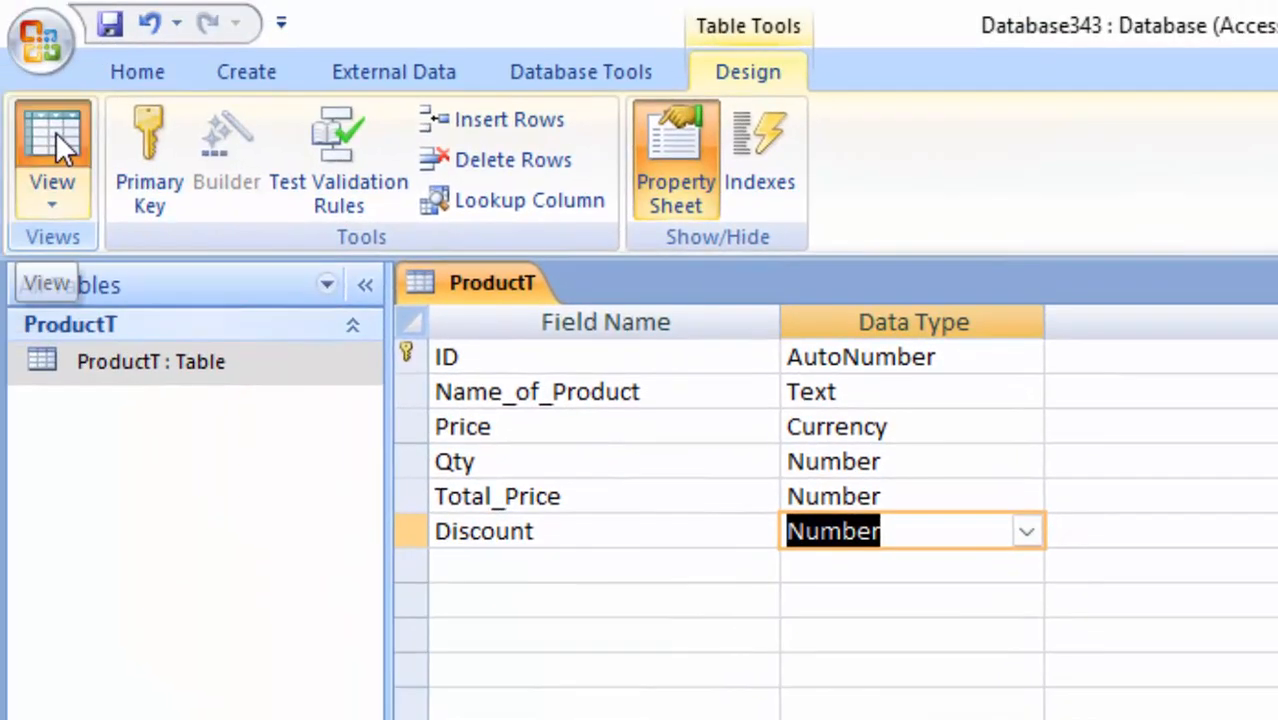
- Save the table into Datasheet view and widen the Name_of_Product column until its heading fits
click(55, 132)
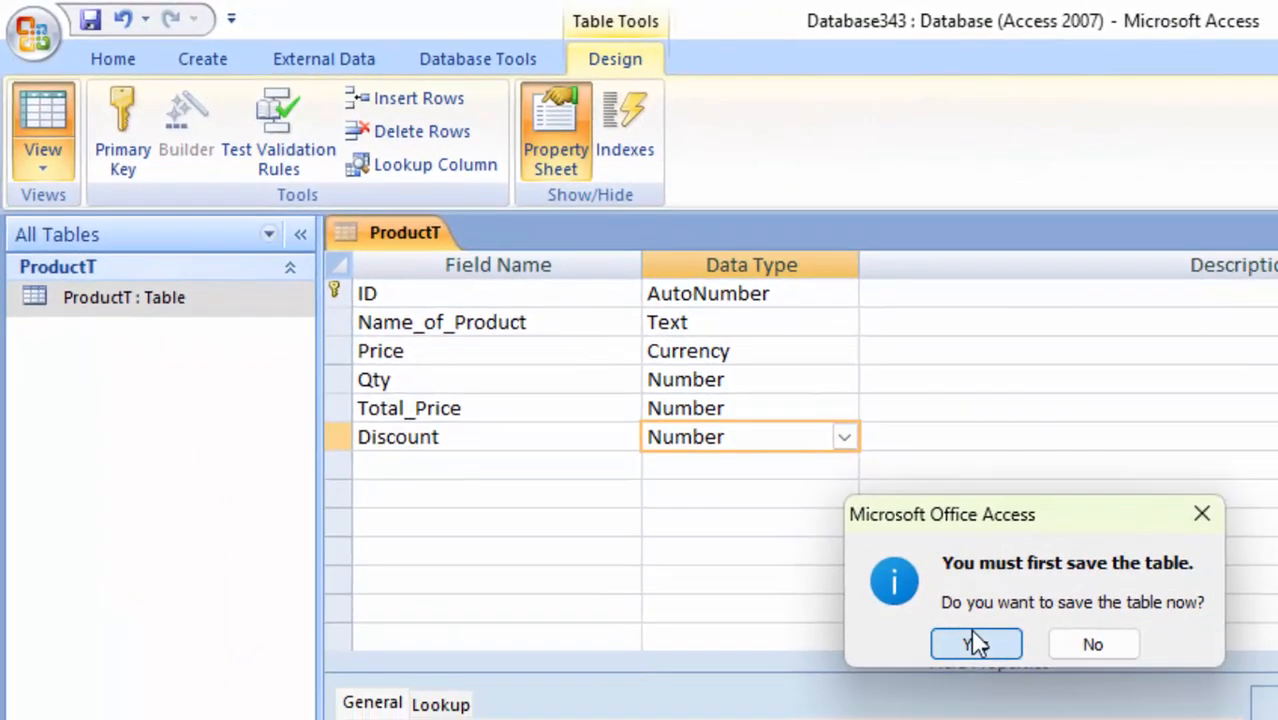
click(972, 638)
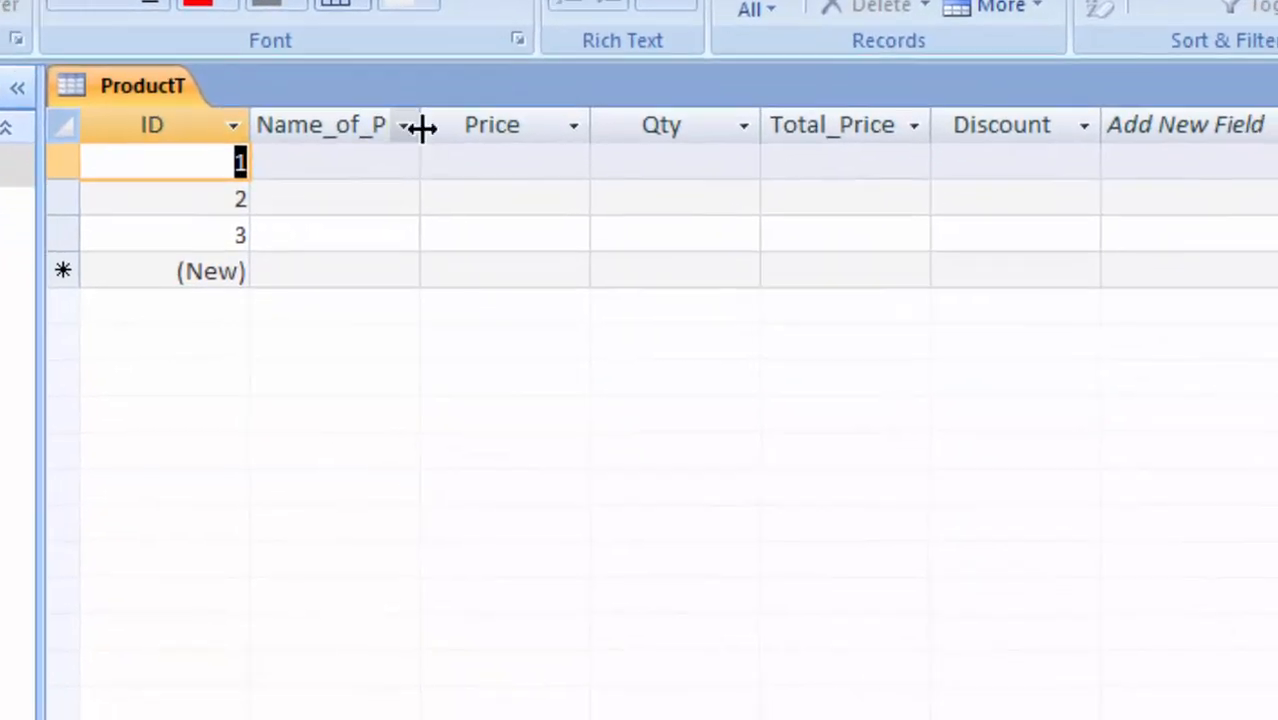
drag(635, 267, 653, 284)
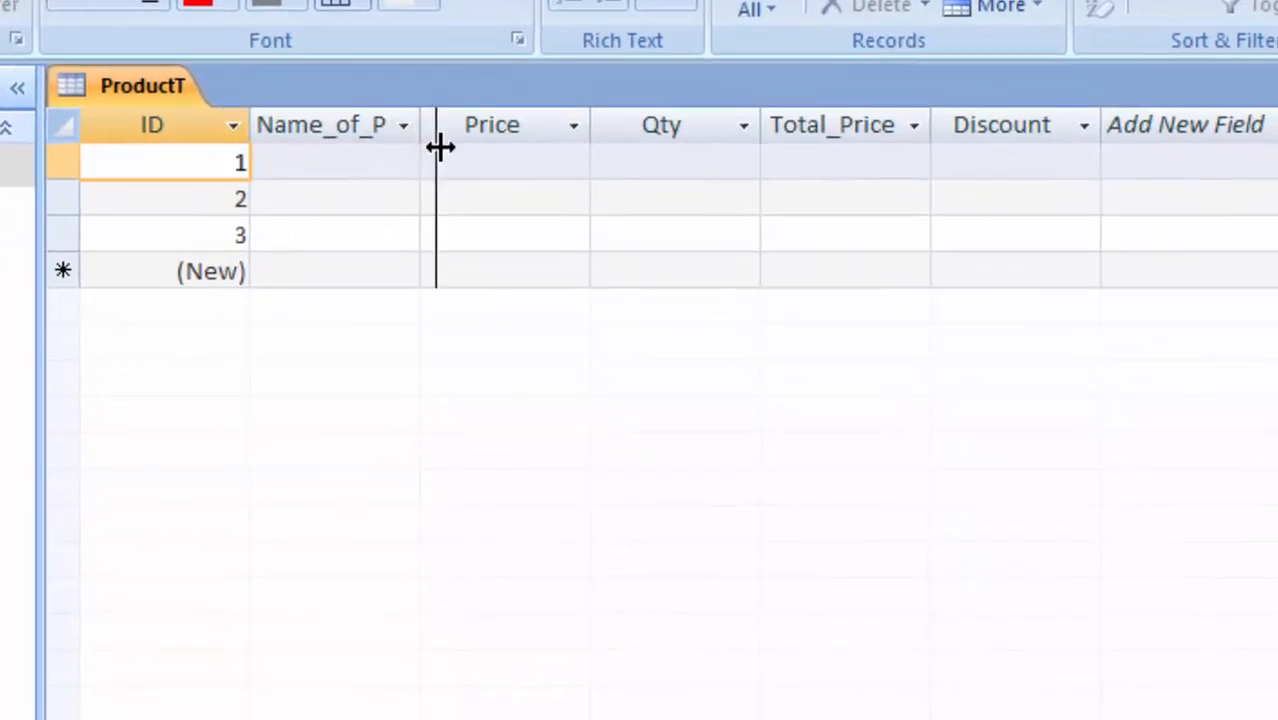
drag(440, 147, 480, 200)
click(408, 167)
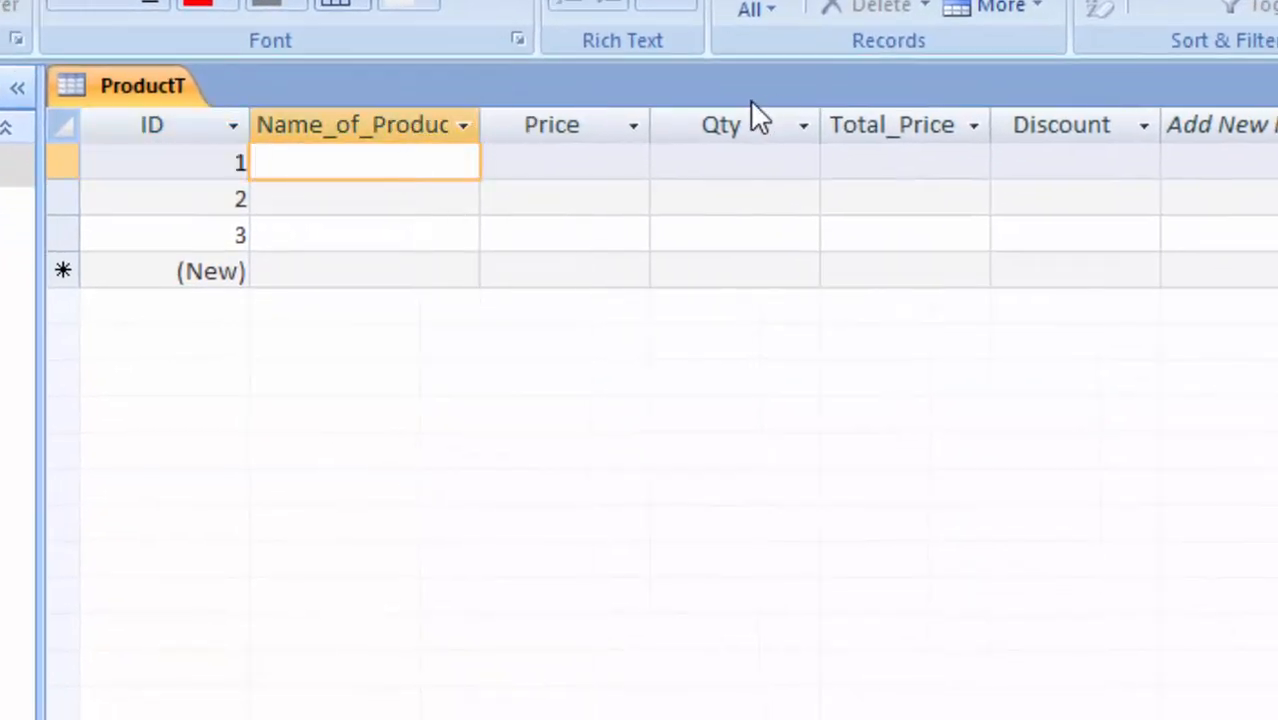
drag(479, 131, 512, 130)
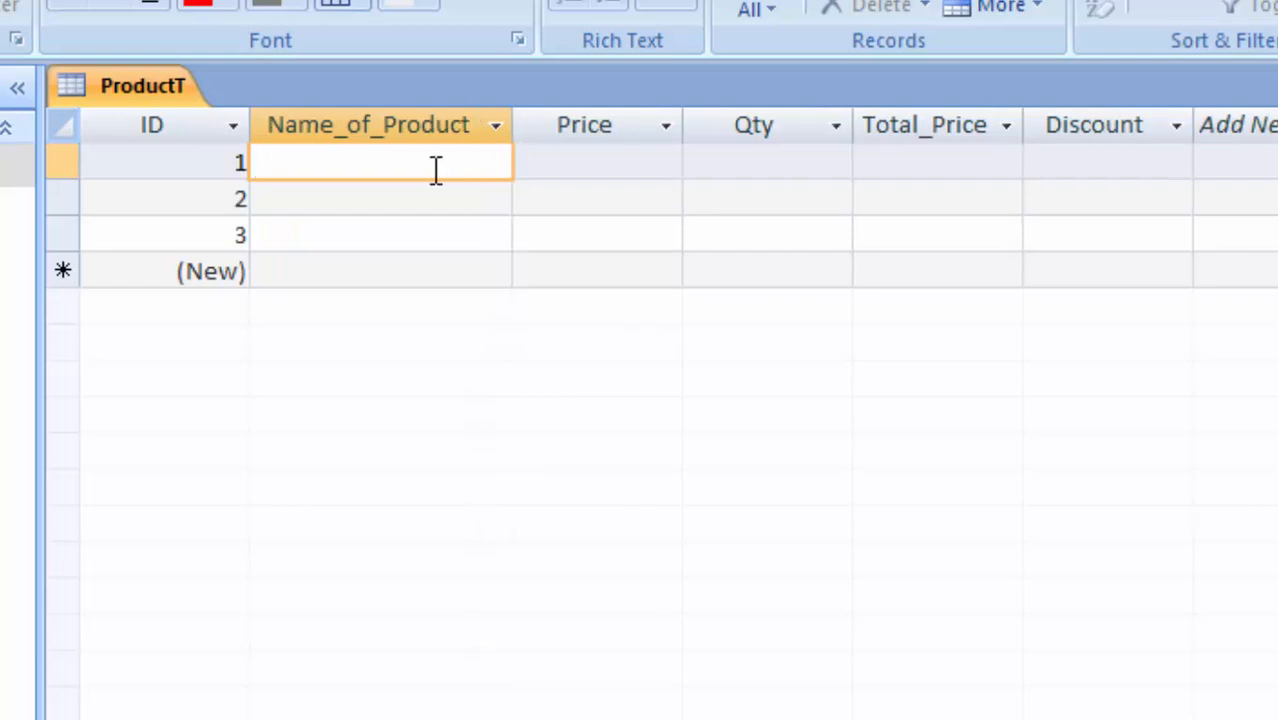
- Fill in record 1 with the product Mouse, price 230, quantity 40 and discount 2%, leaving Total_Price empty
text(Mouse)
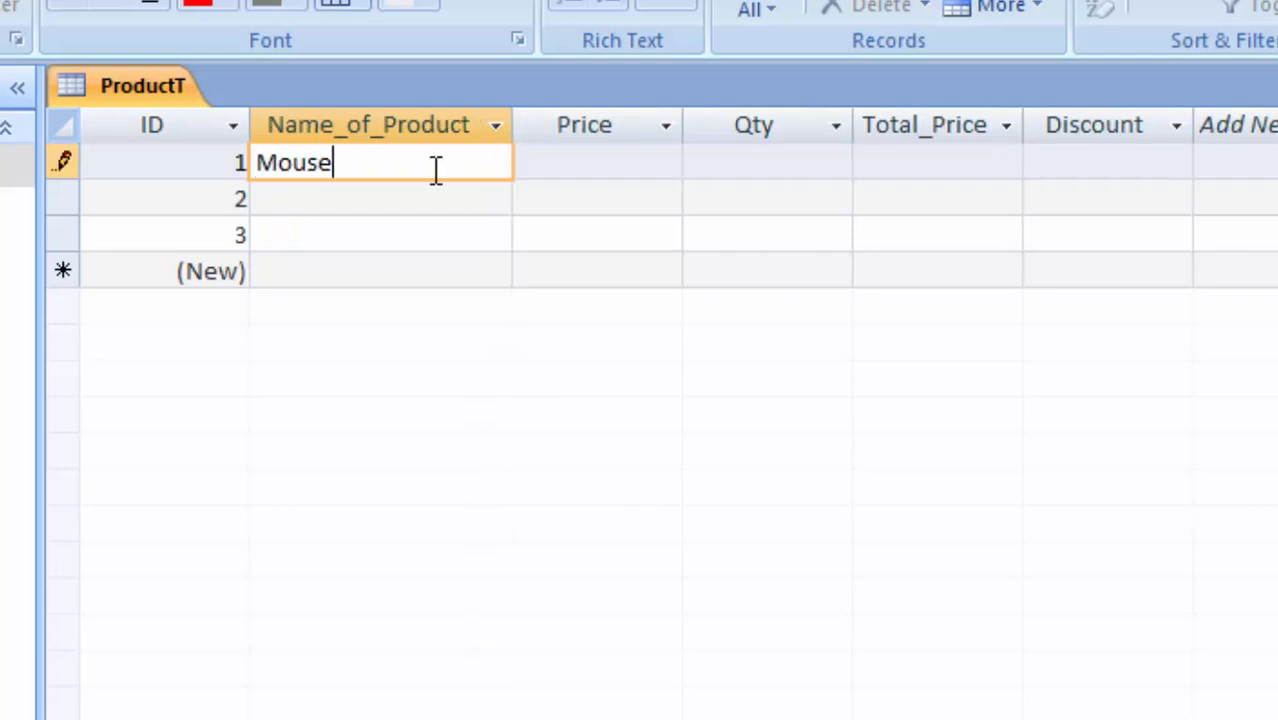
key(Tab)
text(230)
key(Tab)
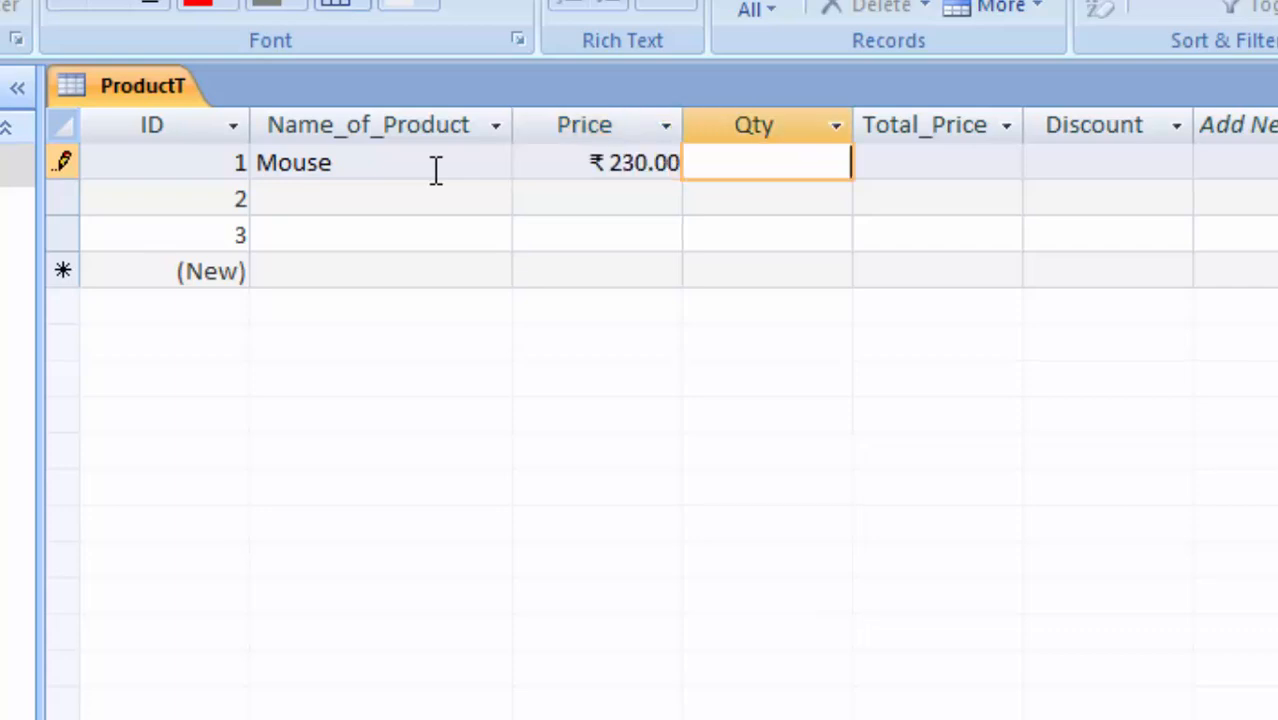
text(40)
key(Tab)
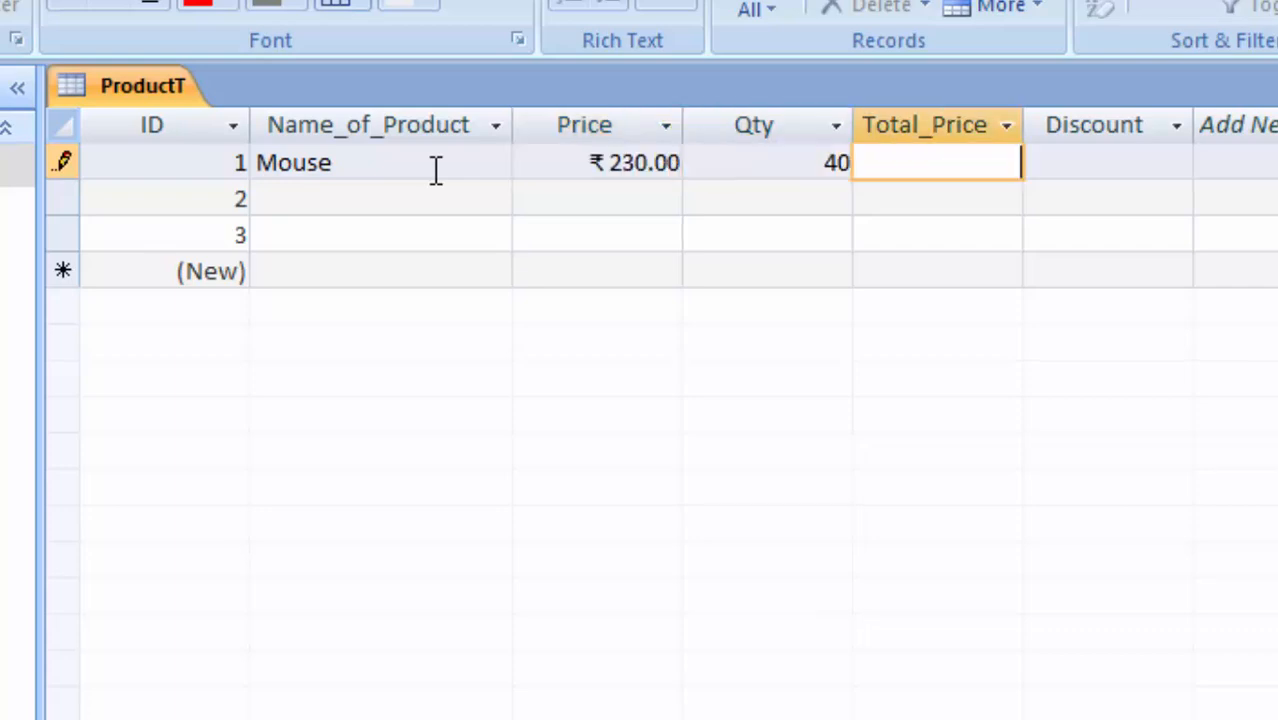
key(Tab)
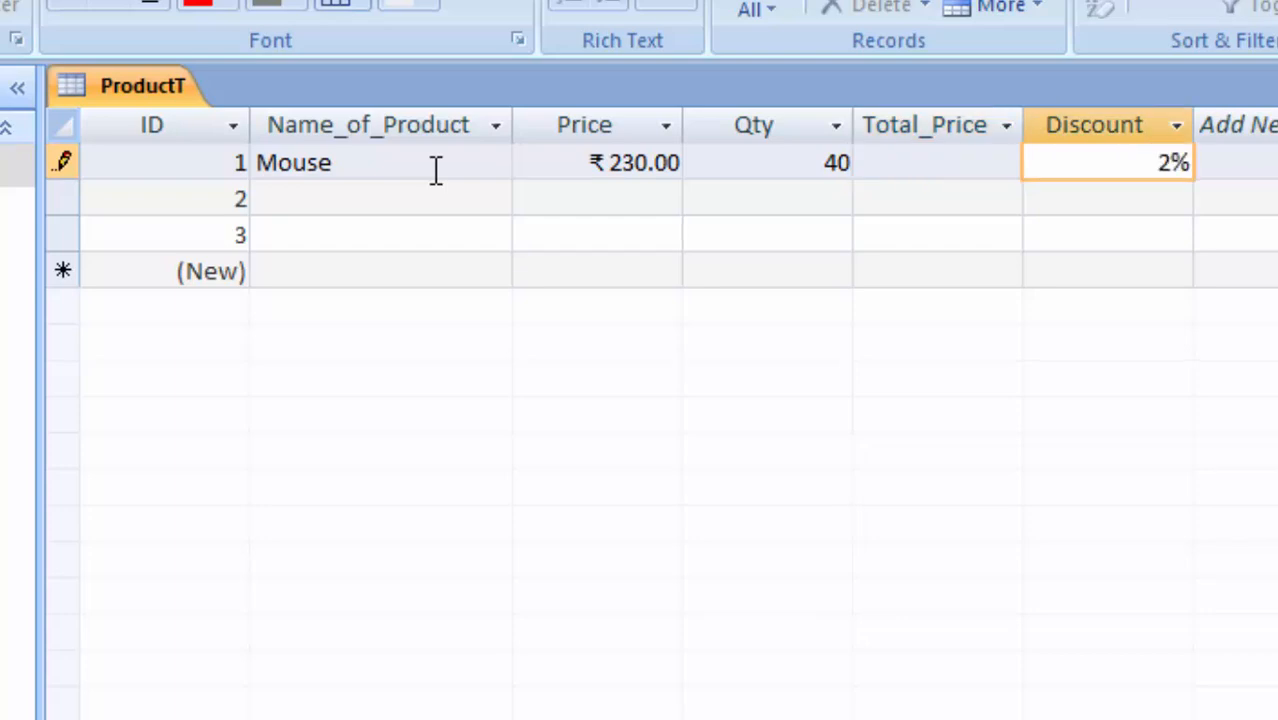
text(2%)
key(Tab)
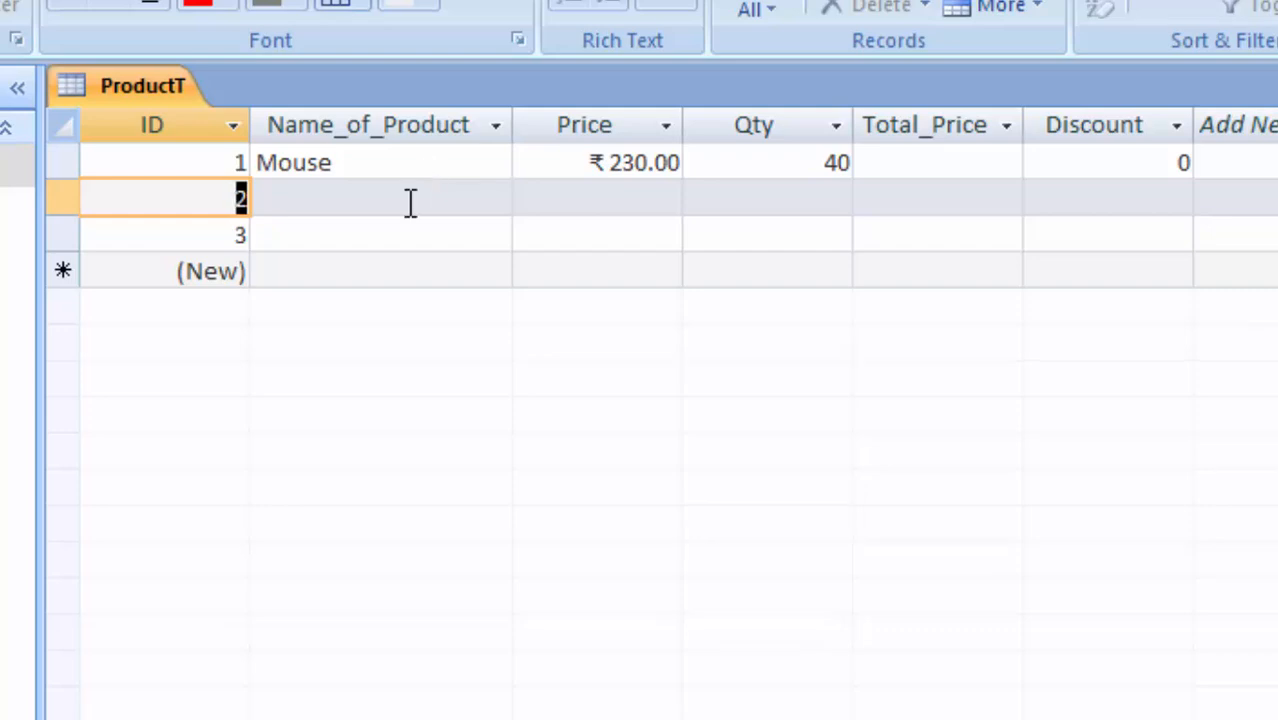
- Fill in record 2 with the product Keyboard, price 350, quantity 20 and discount 5%, leaving Total_Price empty
click(410, 202)
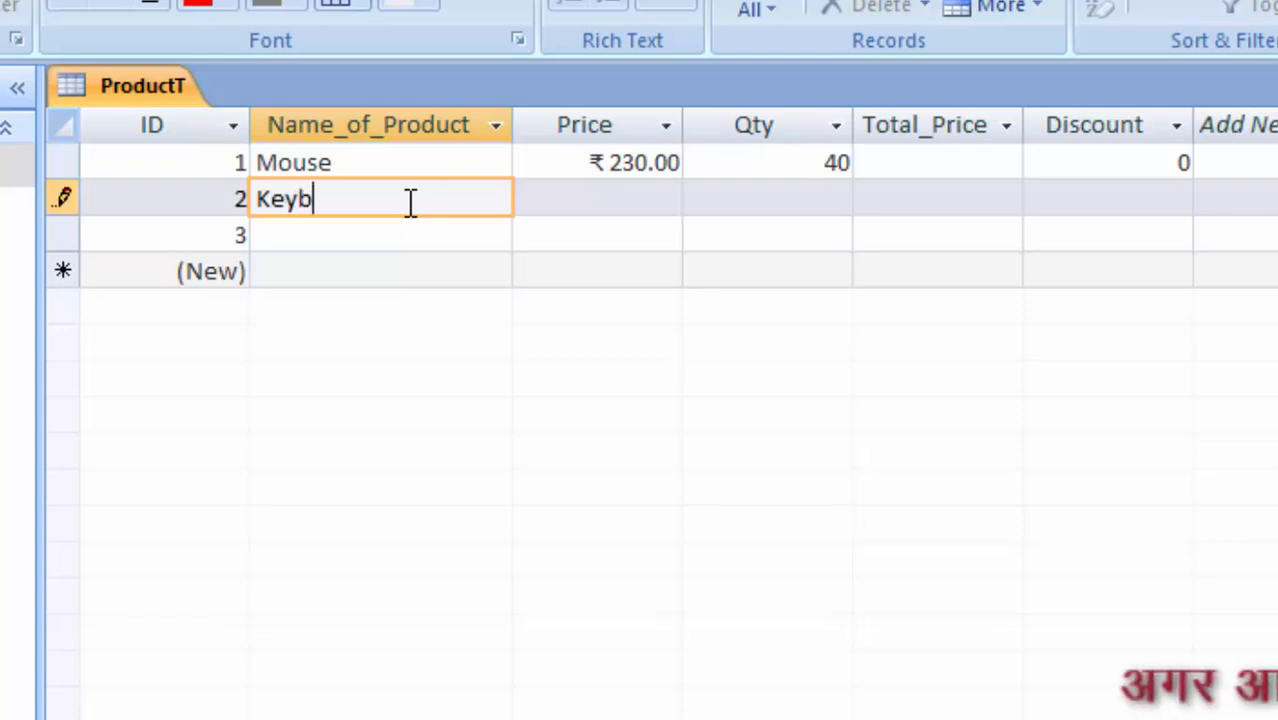
text(Keyboard)
key(Tab)
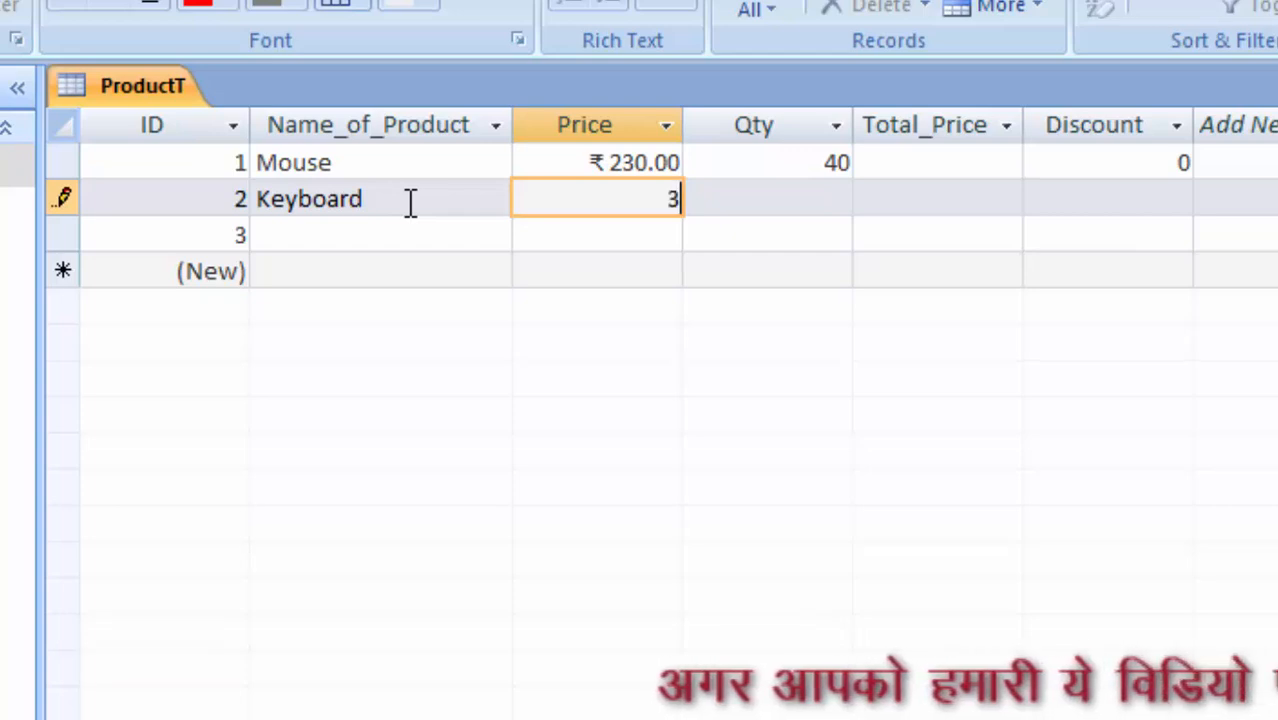
key(Tab)
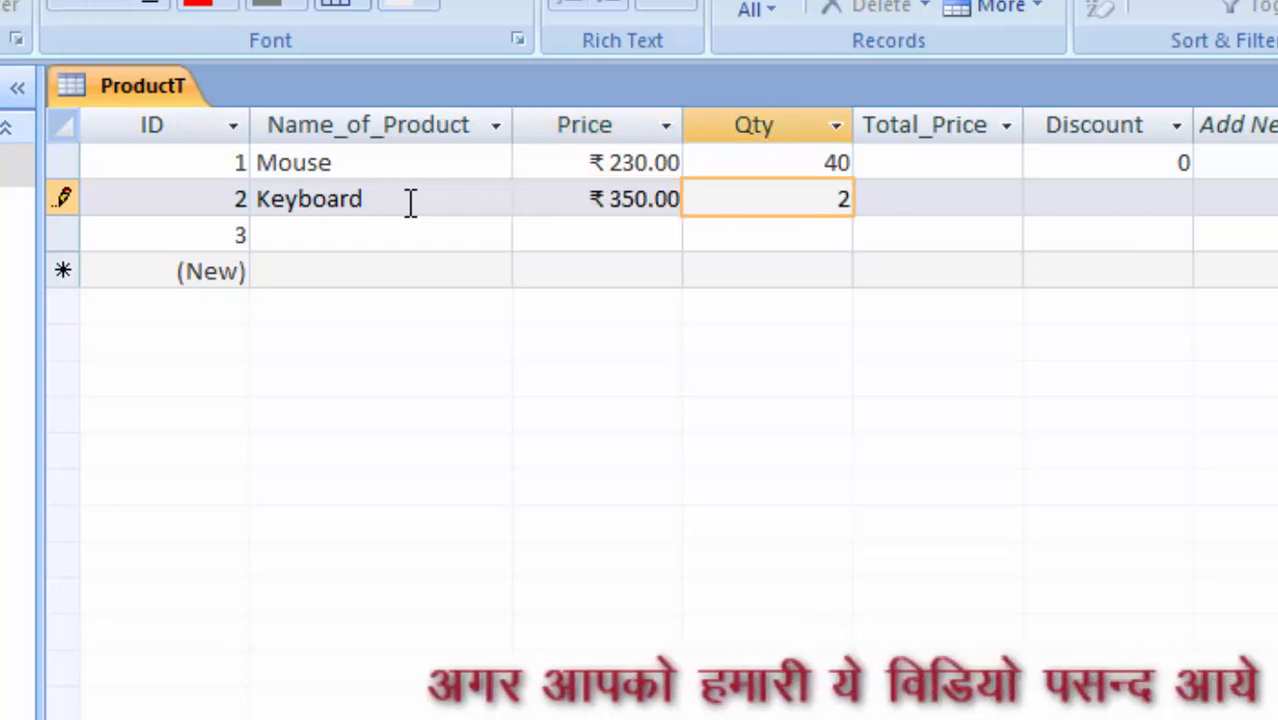
key(Tab)
key(Tab)
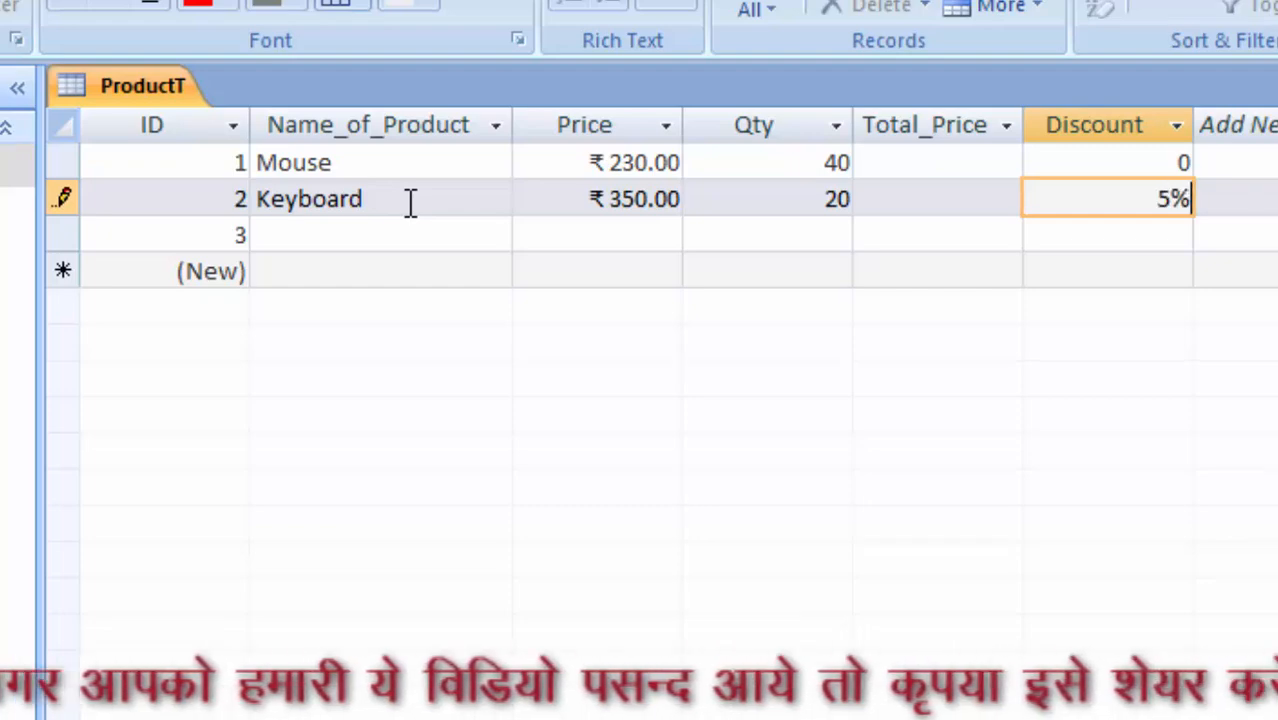
key(Tab)
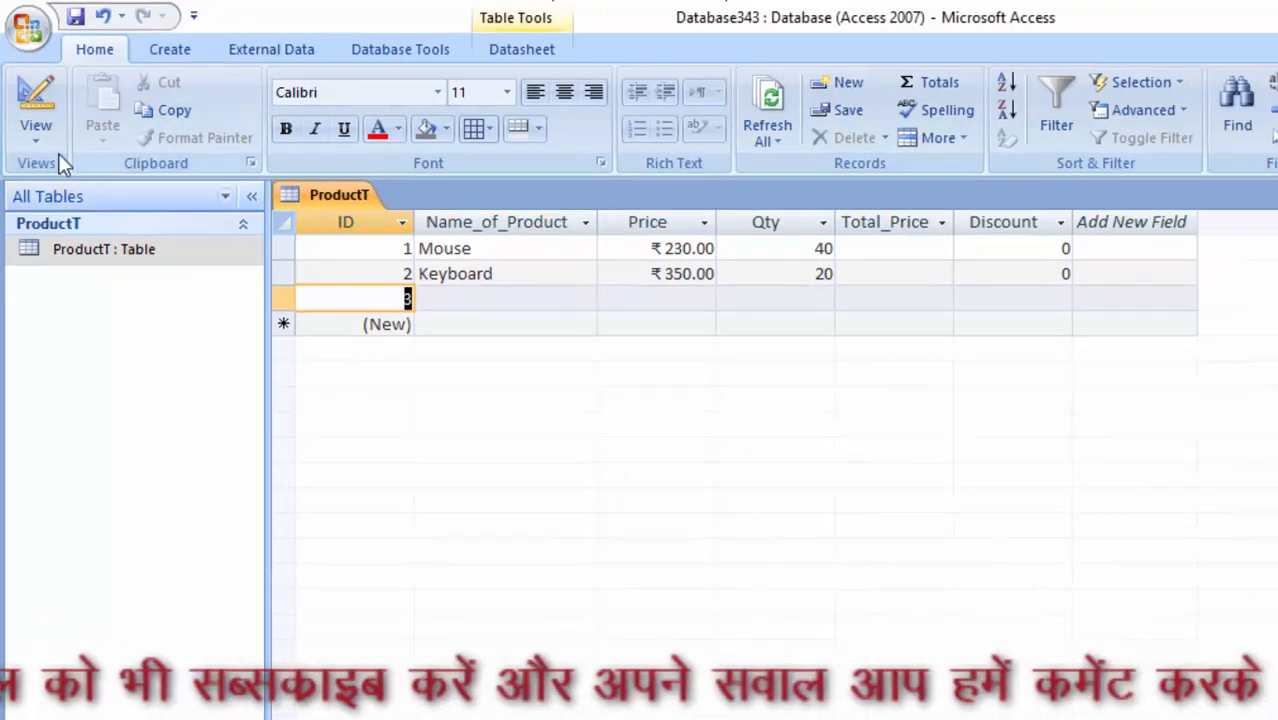
- Return to the ProductT design and set the field size of the Discount field to Double
click(36, 140)
click(94, 345)
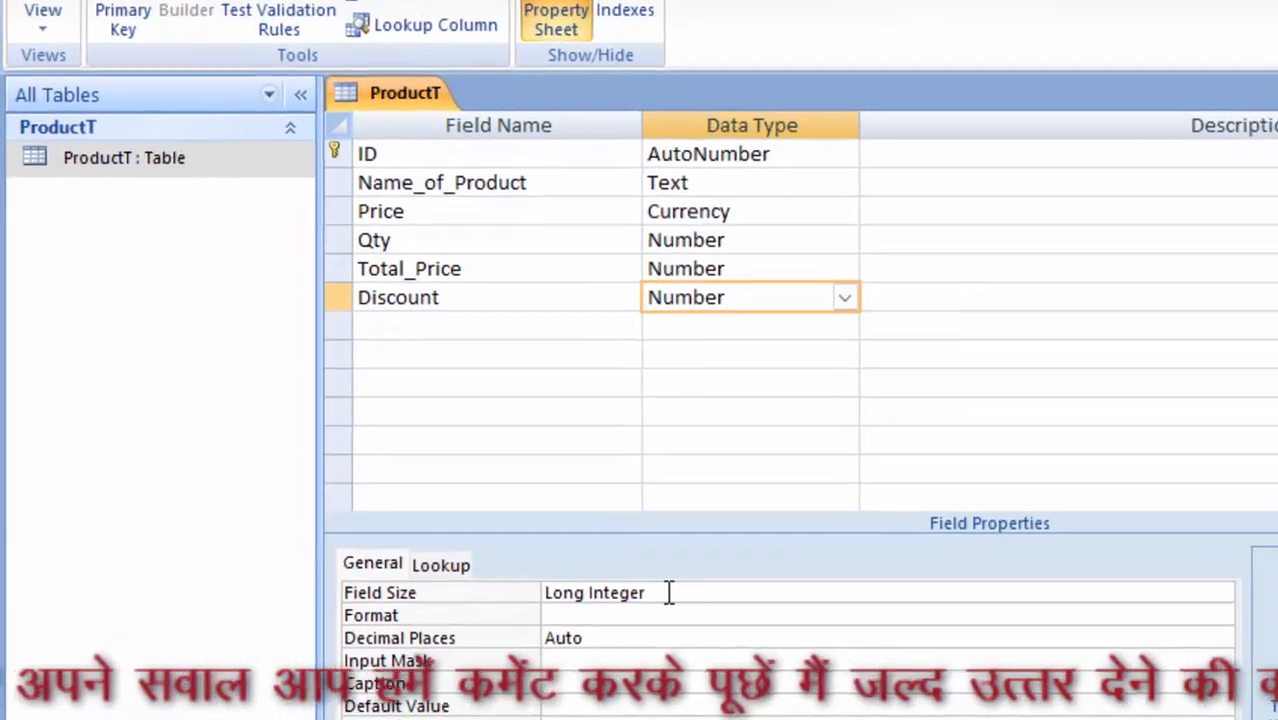
click(441, 588)
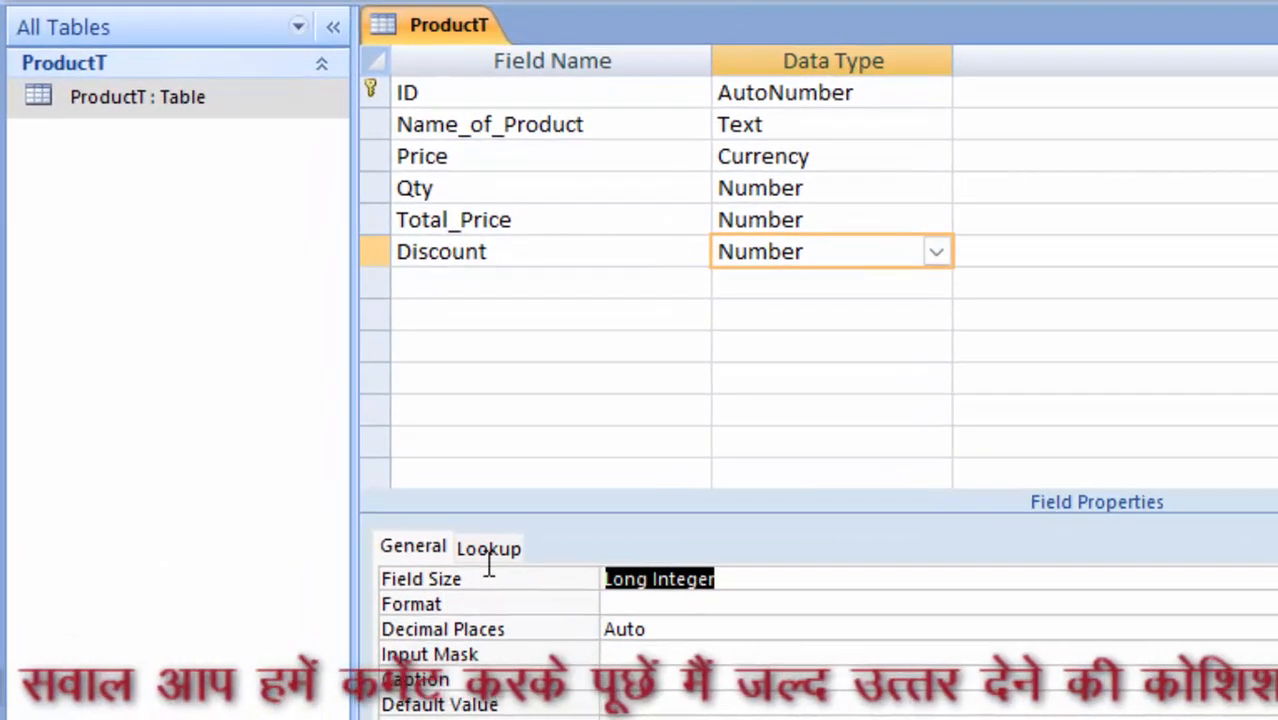
key(BackSpace)
text(double)
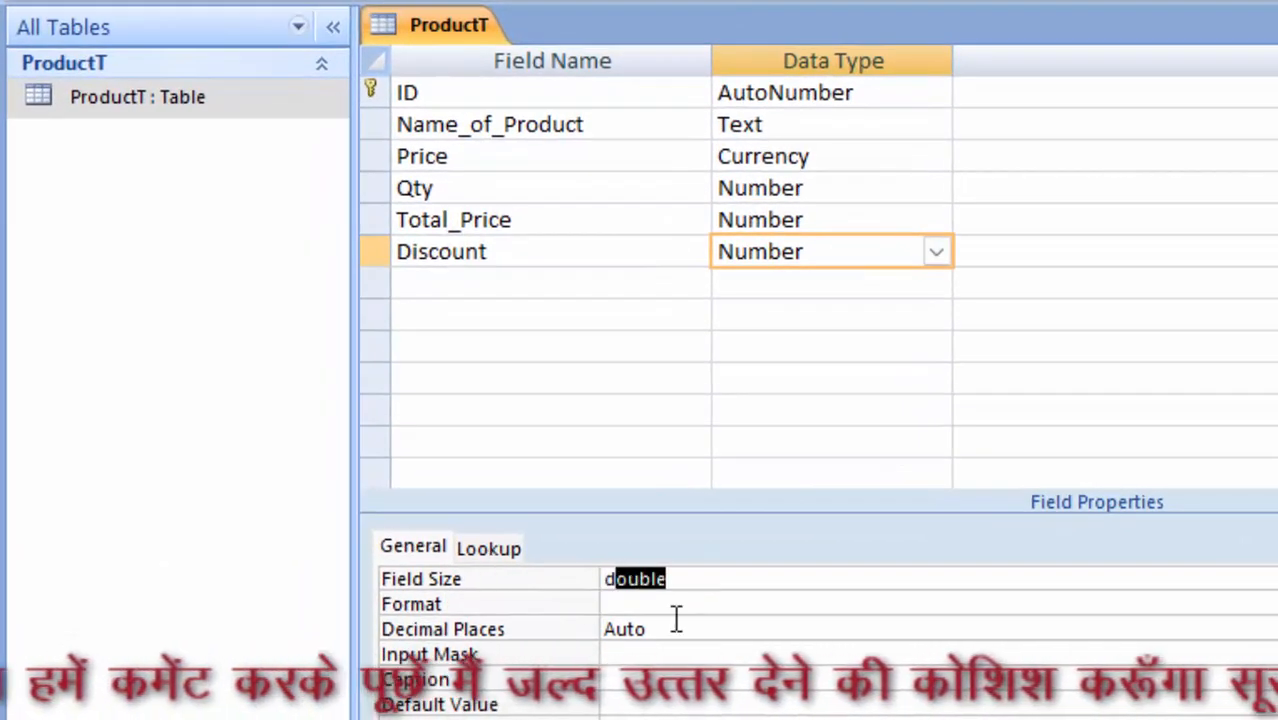
- Set the format of the Discount field to Percent and save the table, returning to Datasheet view
click(619, 603)
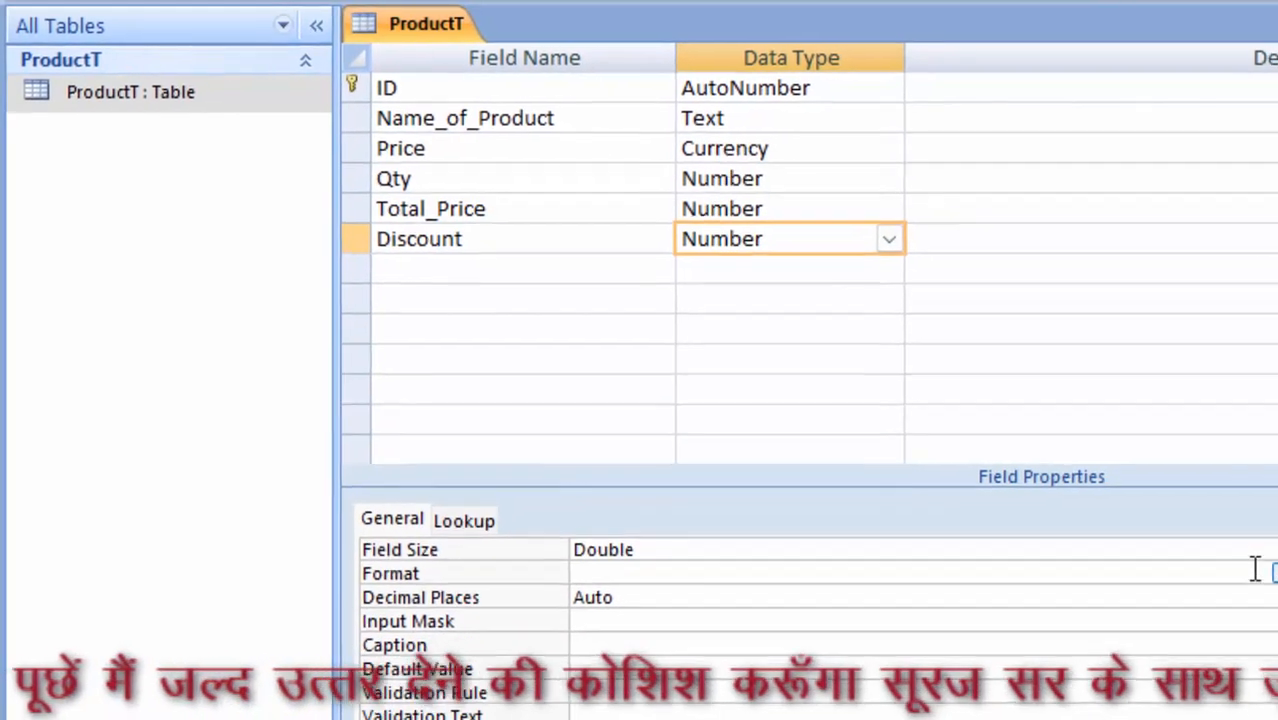
click(1272, 573)
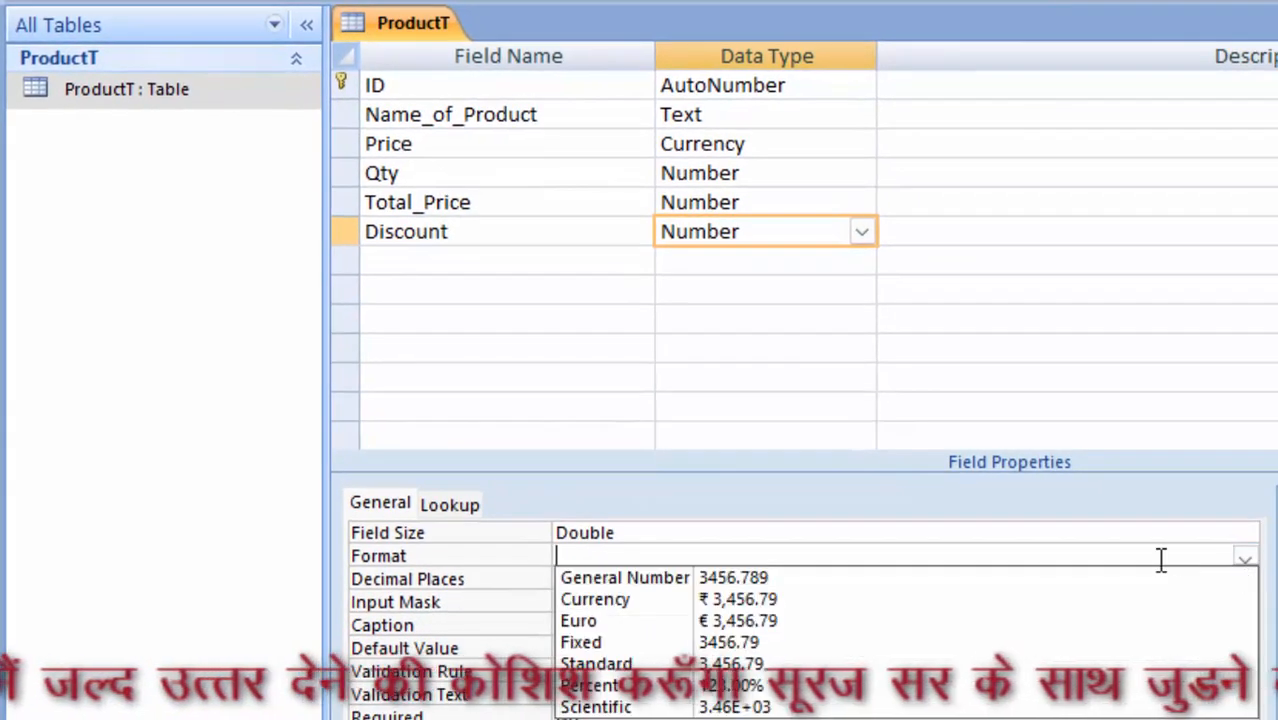
click(836, 690)
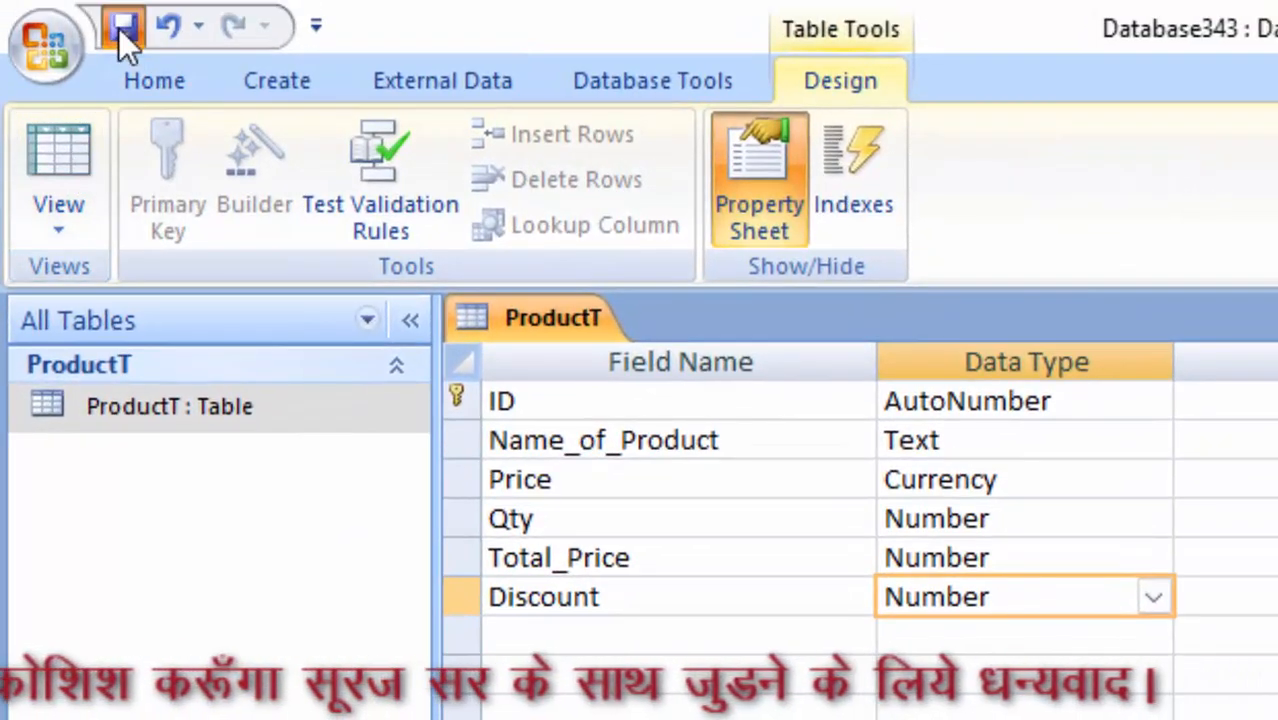
click(120, 26)
click(51, 144)
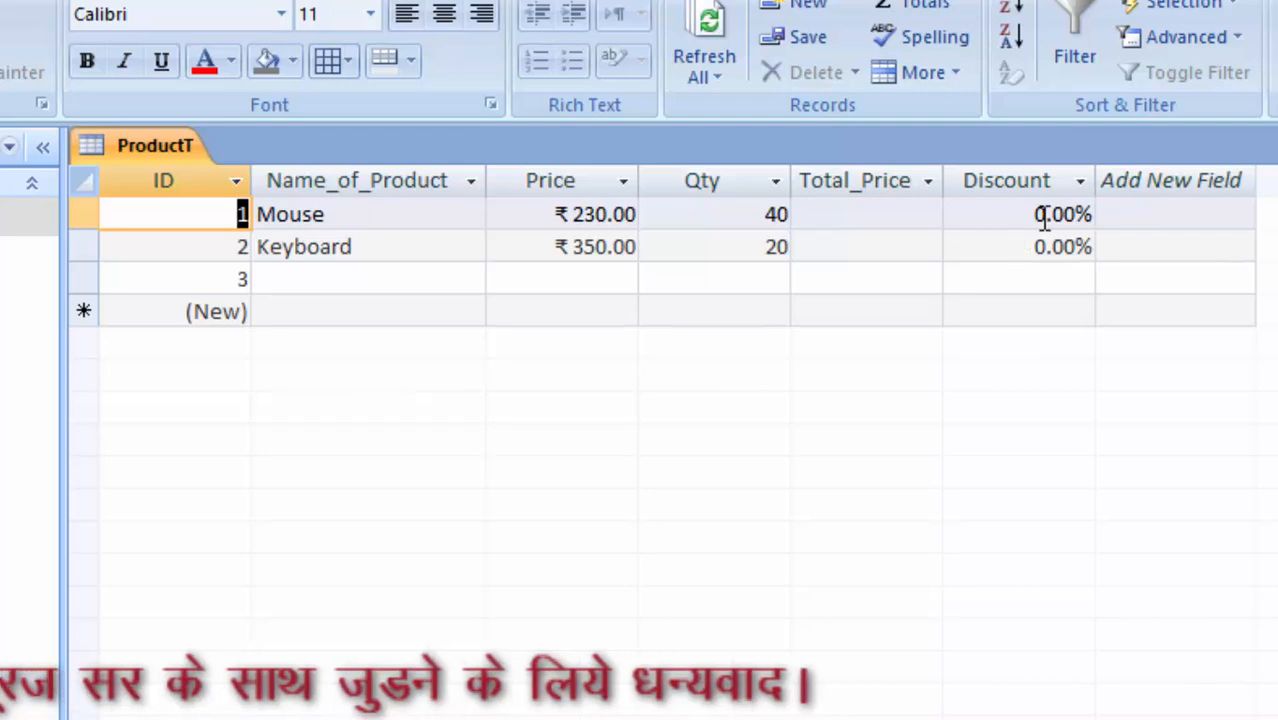
- Change the Discount to 5% for the Mouse record and 6% for the Keyboard record
click(1043, 216)
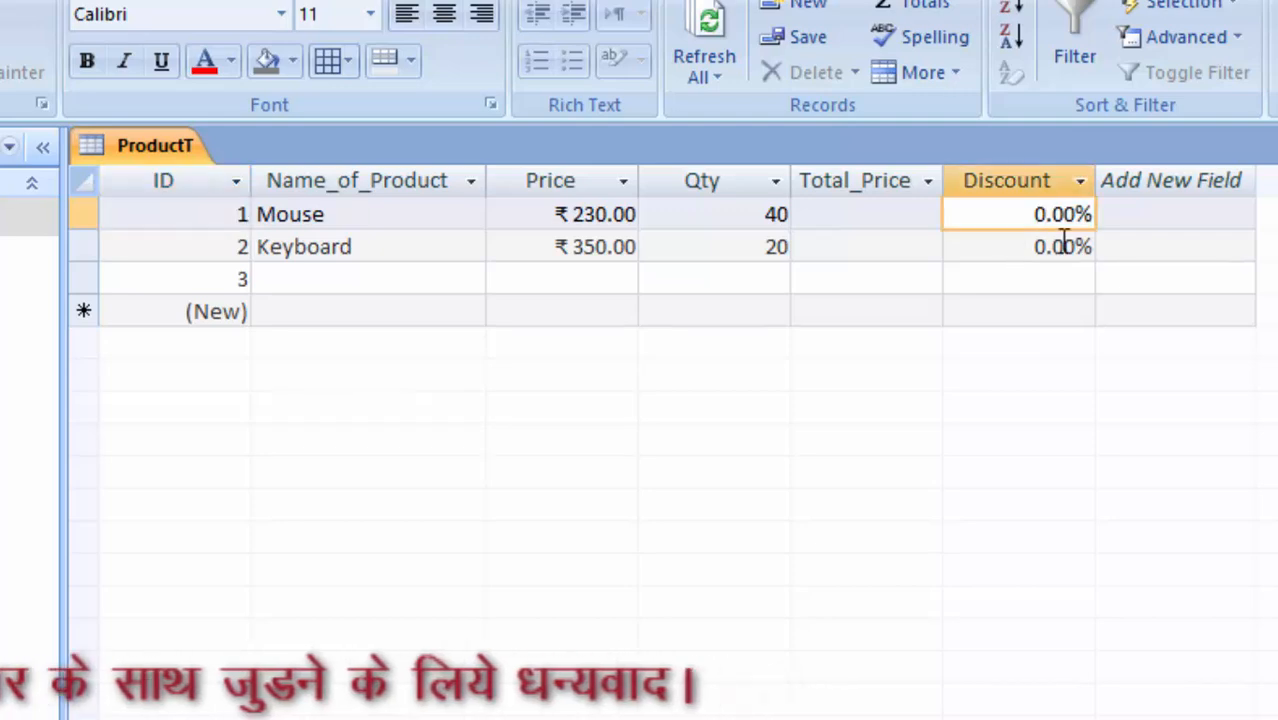
key(BackSpace)
text(5)
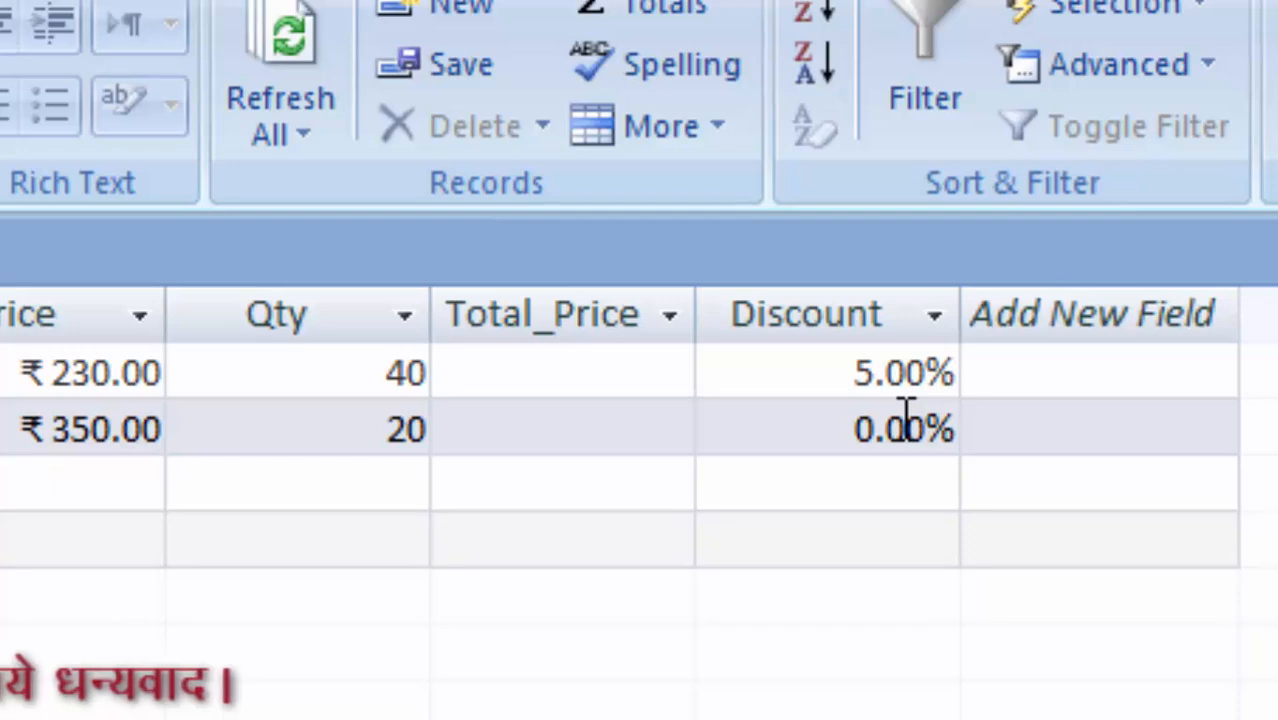
click(876, 438)
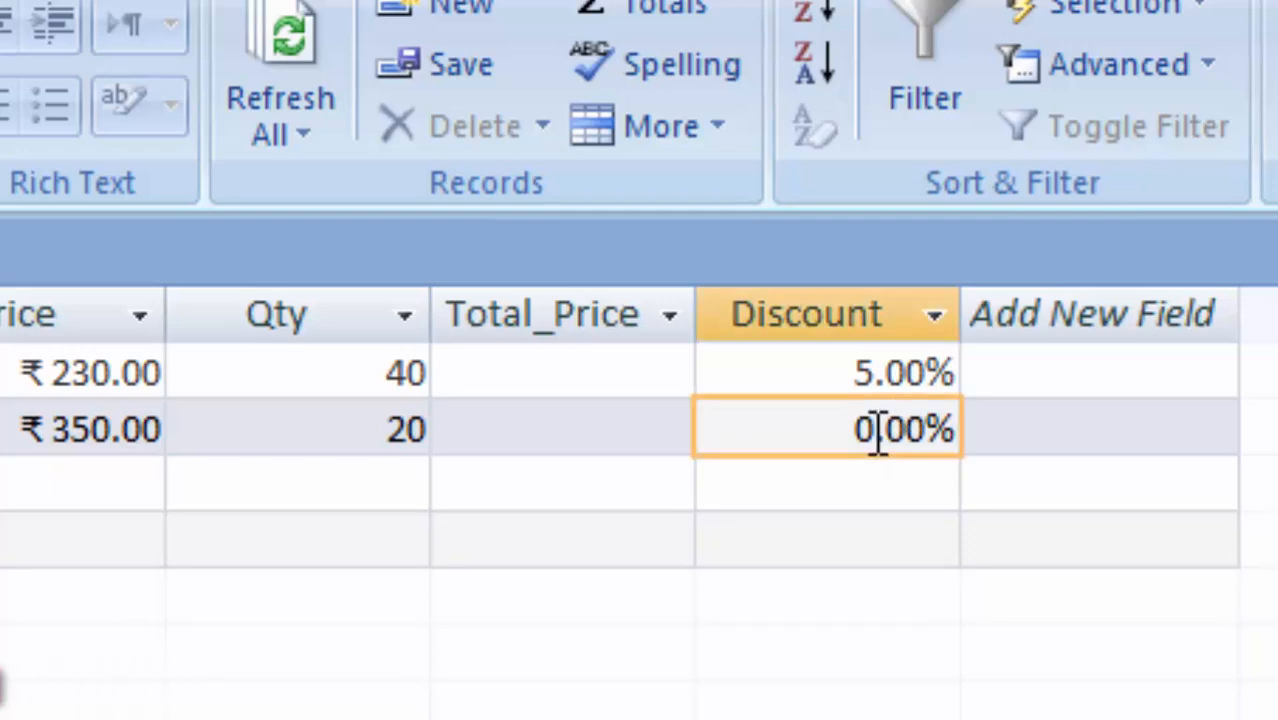
key(BackSpace)
text(6)
key(Return)
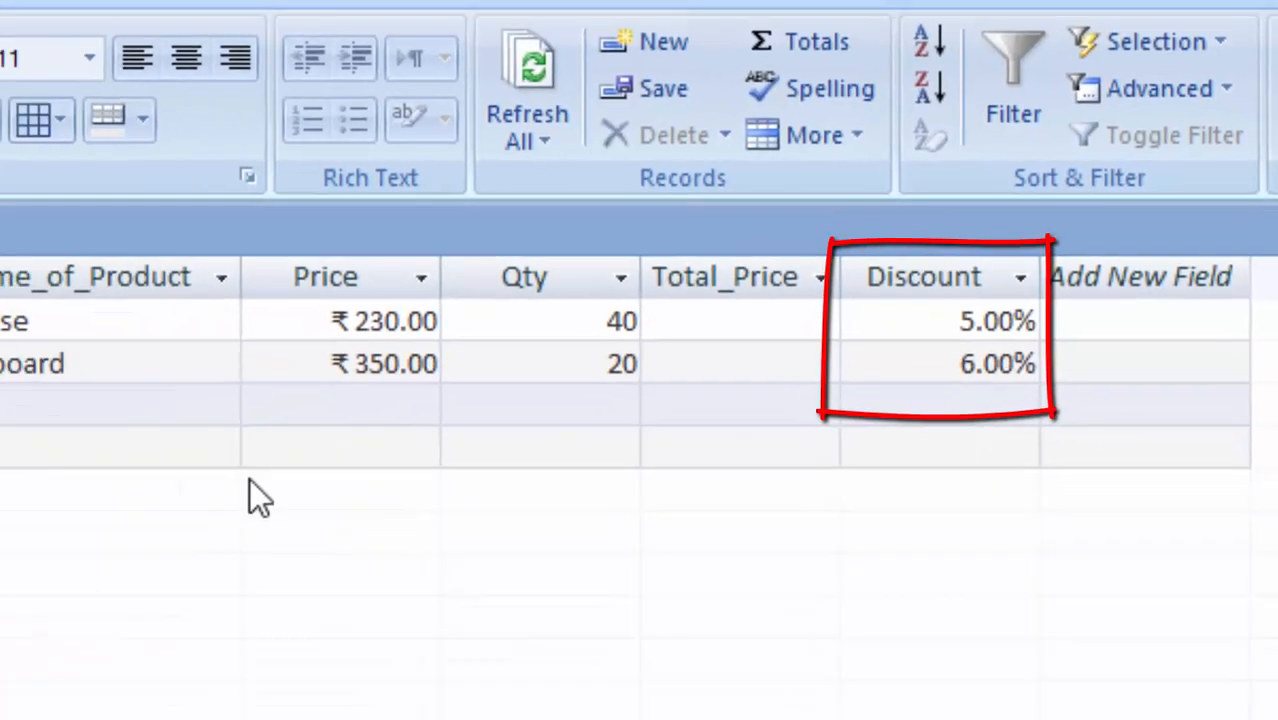
click(503, 320)
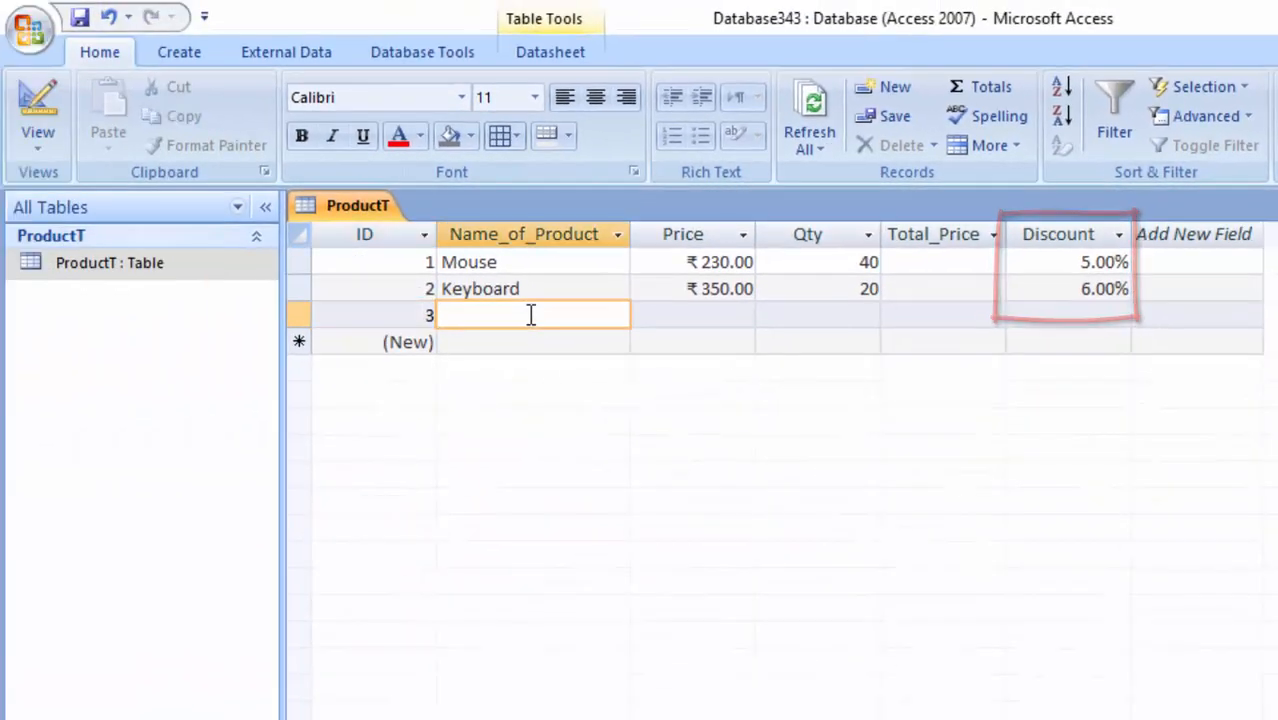
- Create a new query in Design view and add the ProductT table to it
click(179, 60)
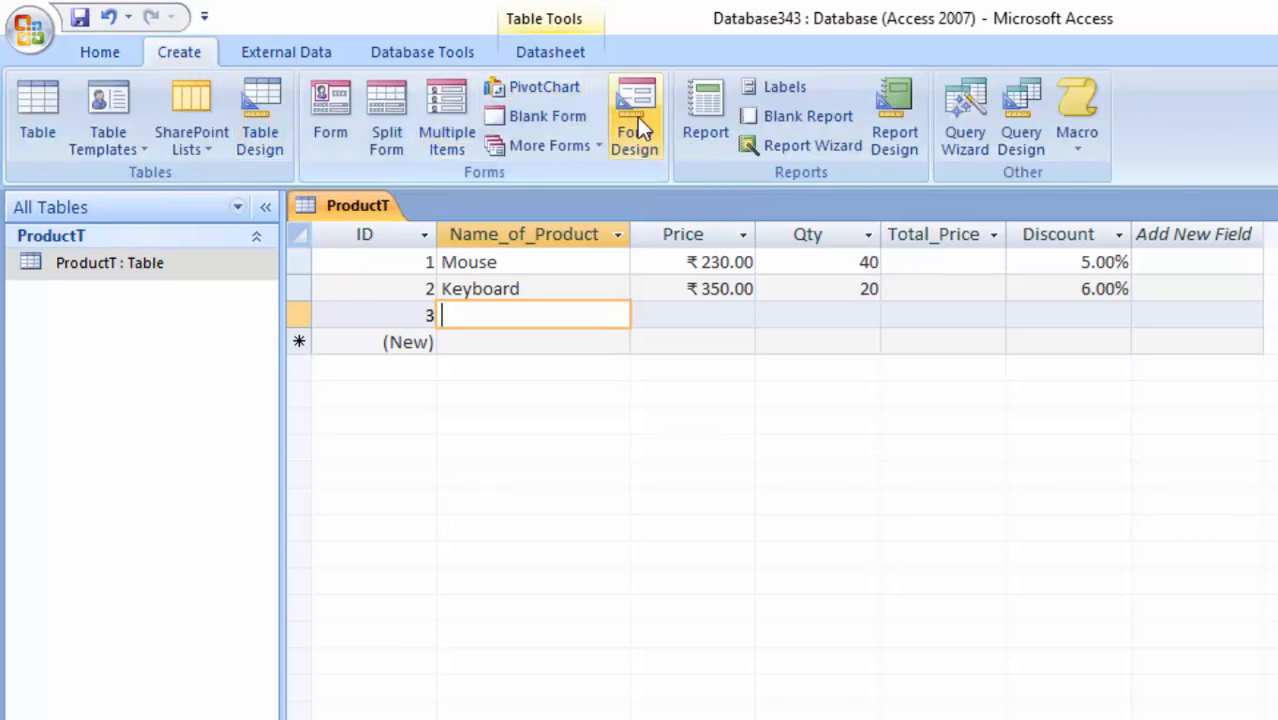
click(1016, 100)
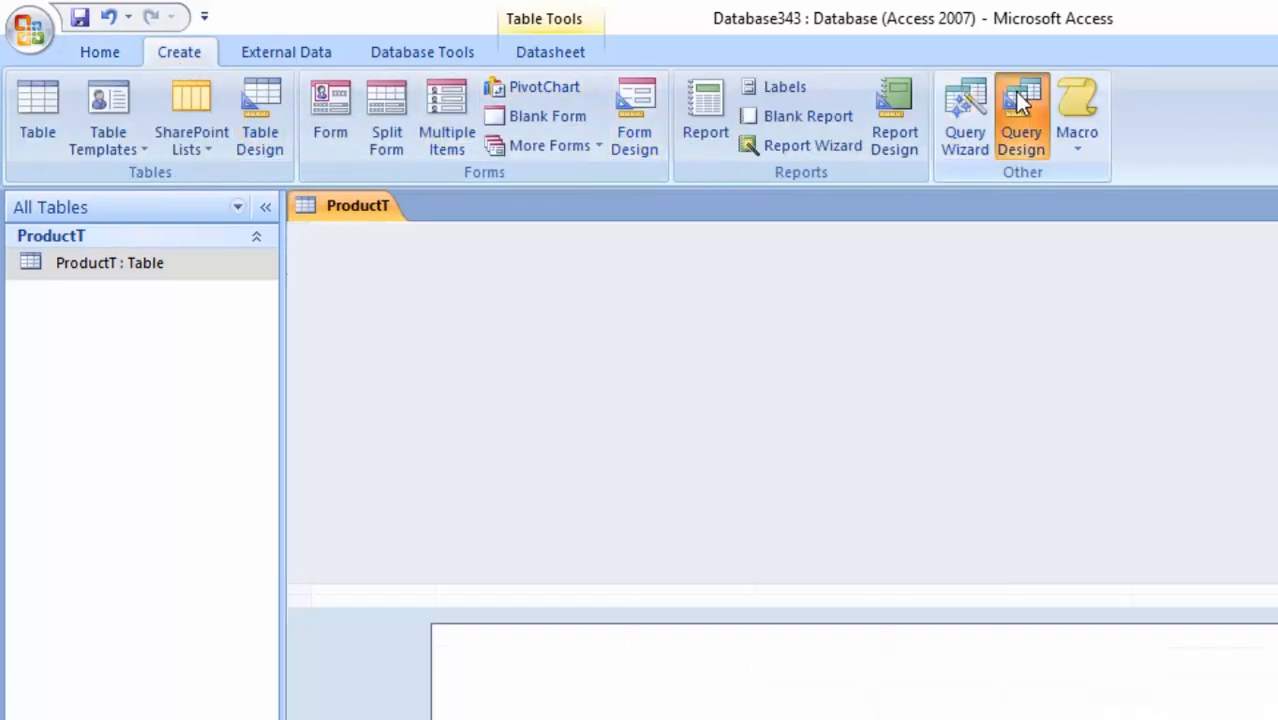
drag(905, 578, 896, 251)
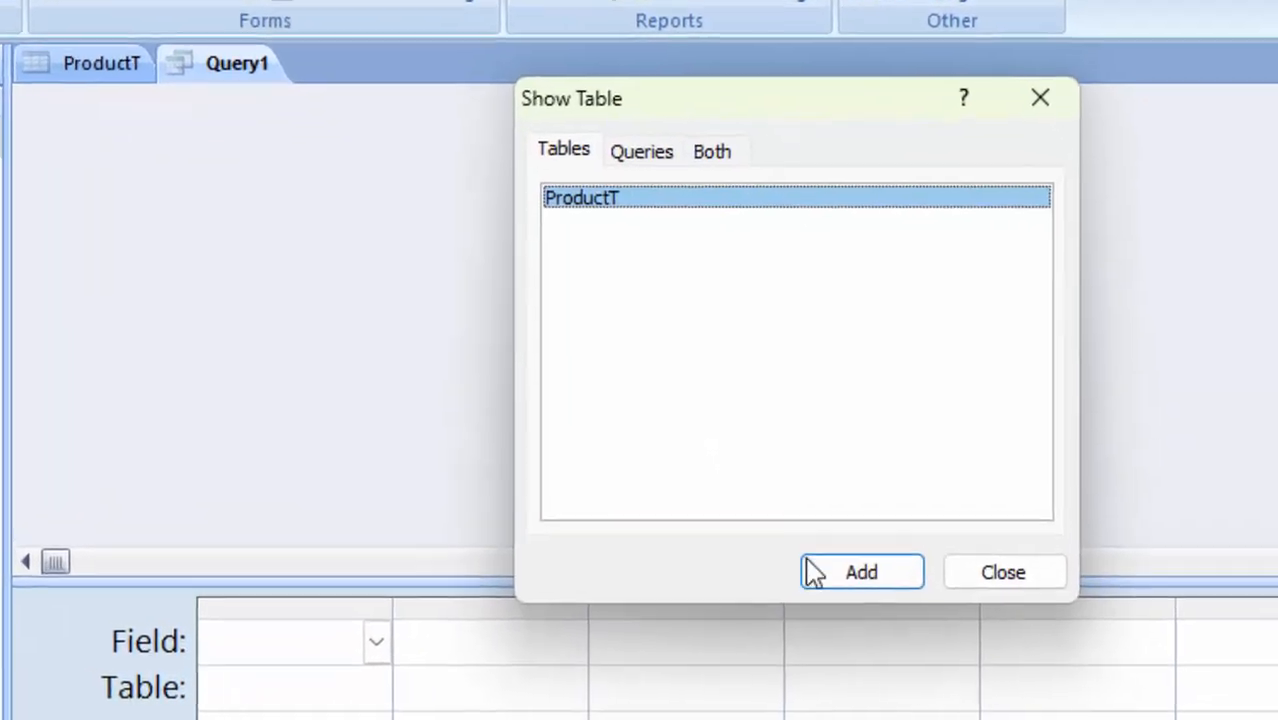
click(970, 606)
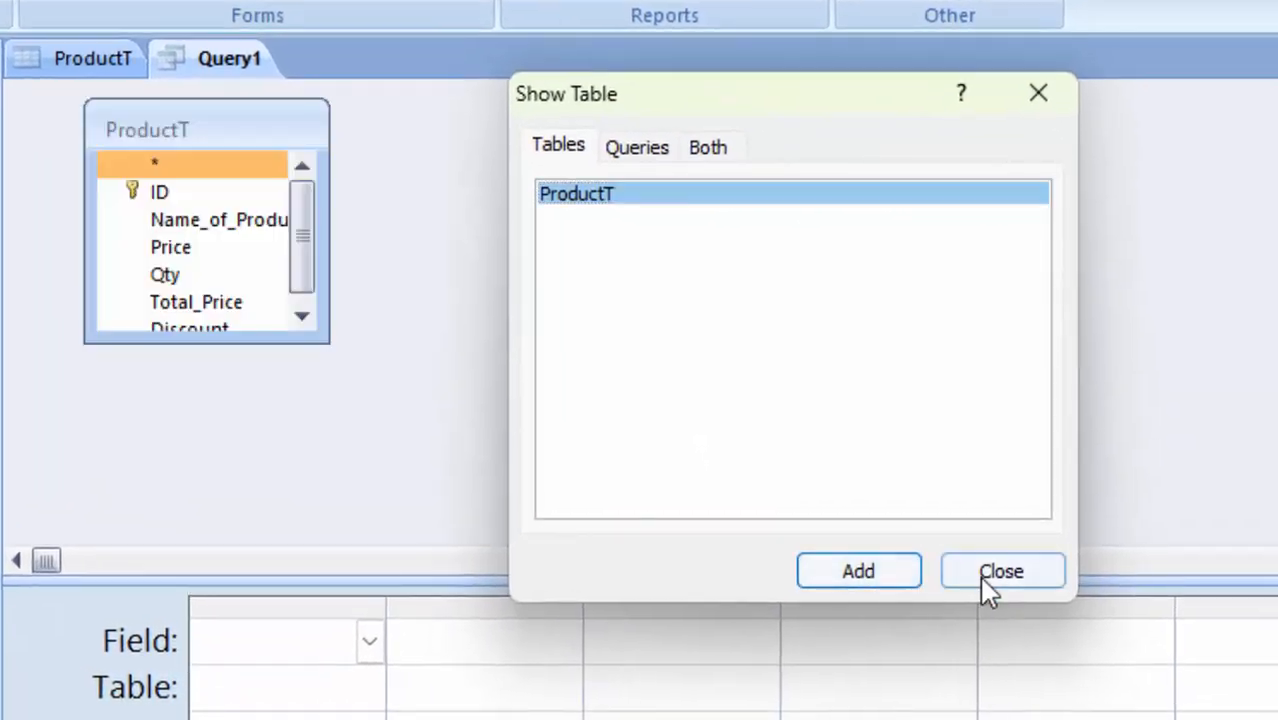
click(985, 578)
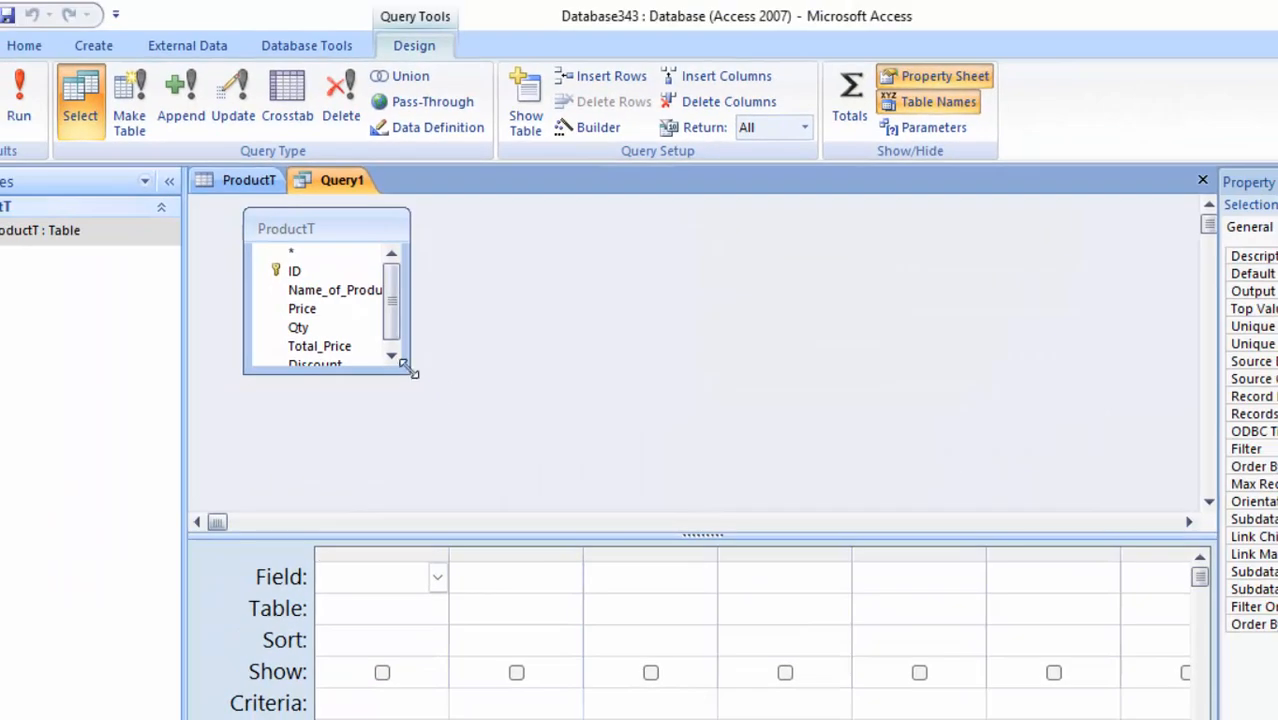
- Enlarge the ProductT field list and add all its fields, from ID to Discount, to the query grid
drag(405, 366, 436, 456)
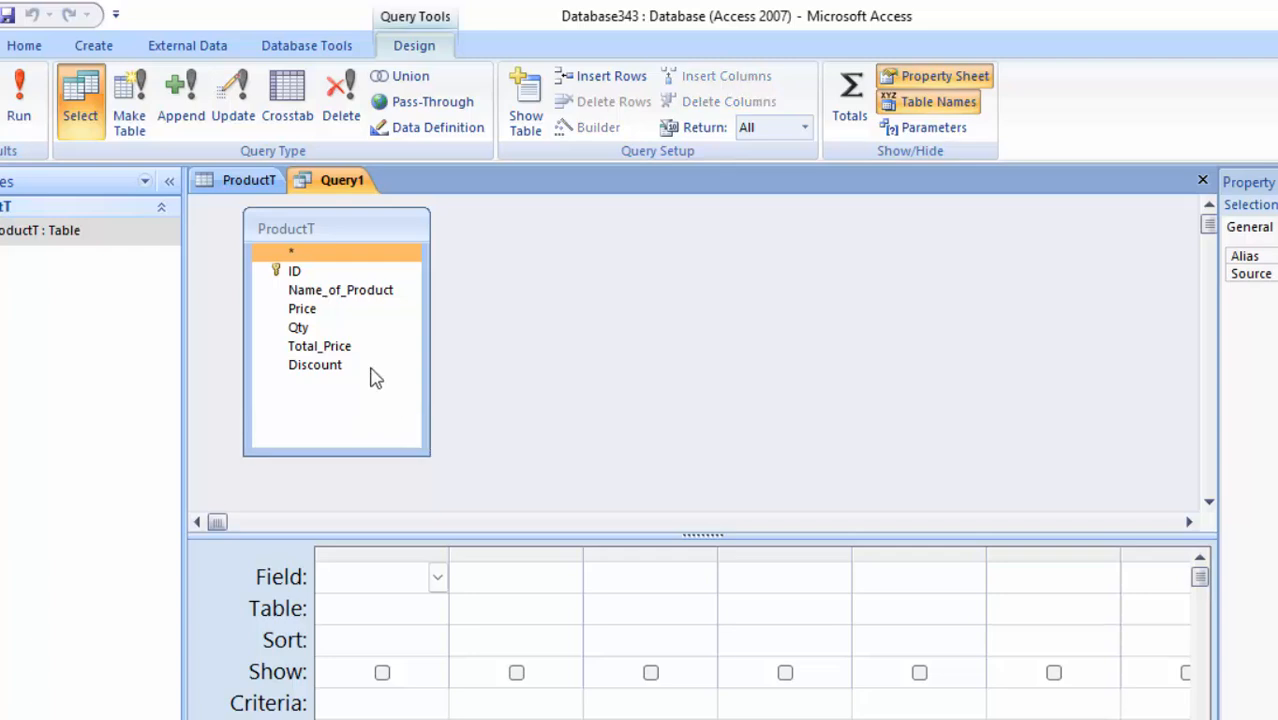
drag(342, 234, 347, 236)
double_click(345, 234)
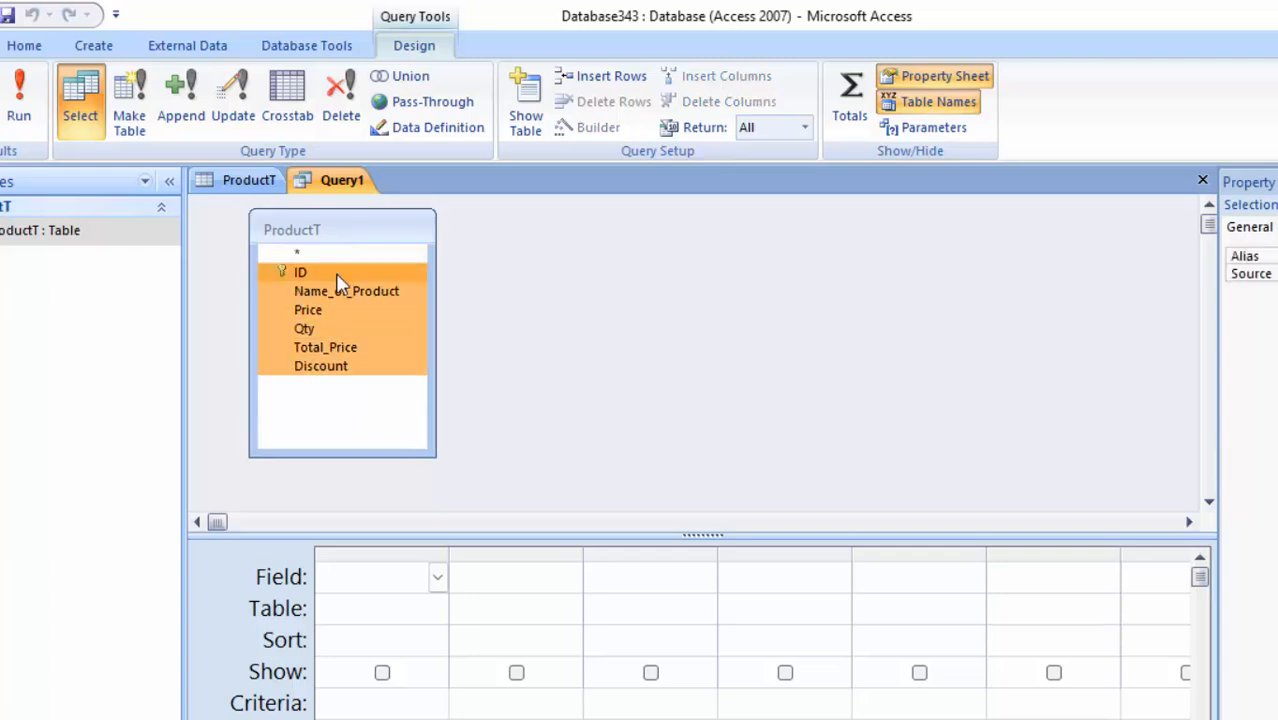
drag(337, 283, 388, 570)
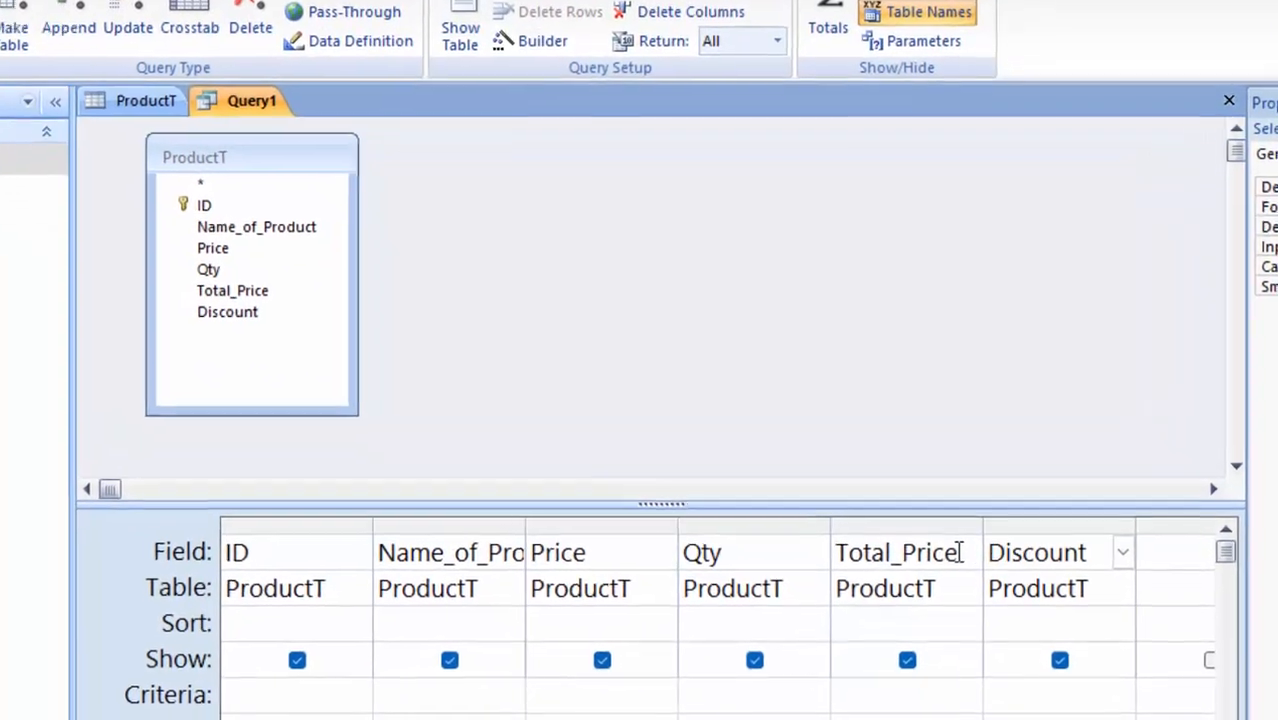
- Open the Total_Price field of the query grid in the Zoom window and set its font size to 14
click(963, 577)
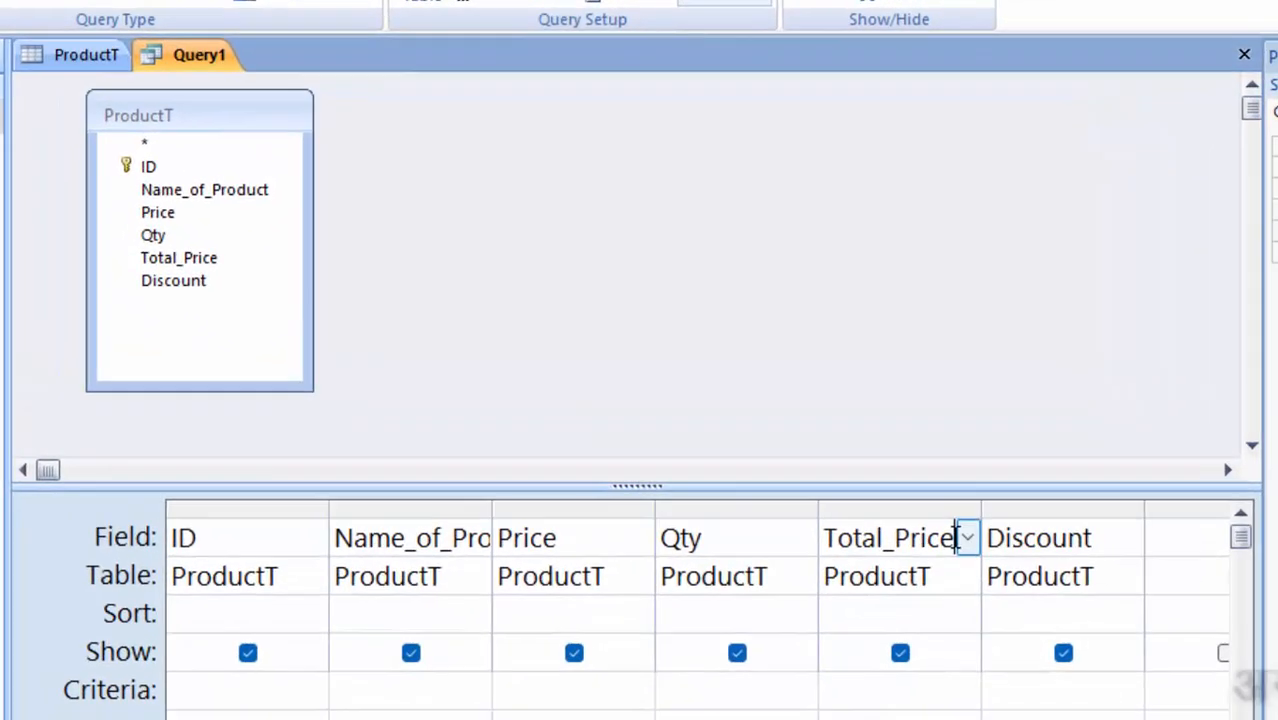
right_click(963, 577)
click(1030, 719)
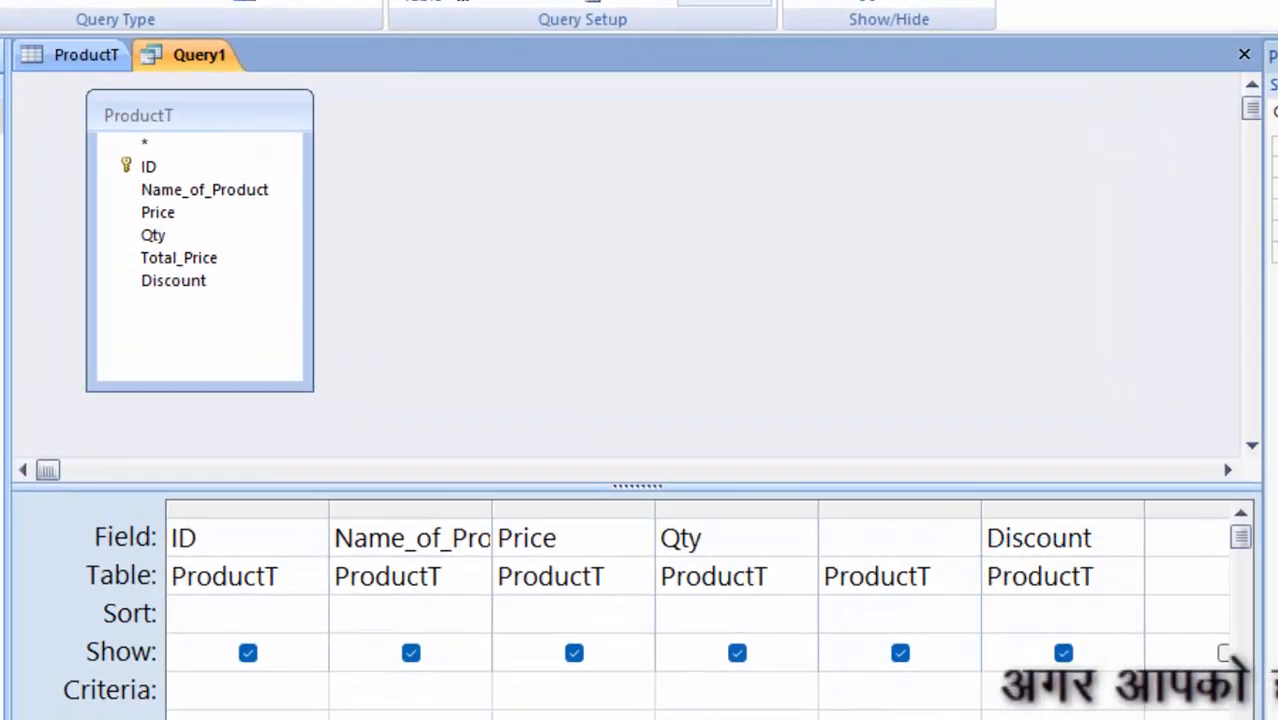
click(914, 390)
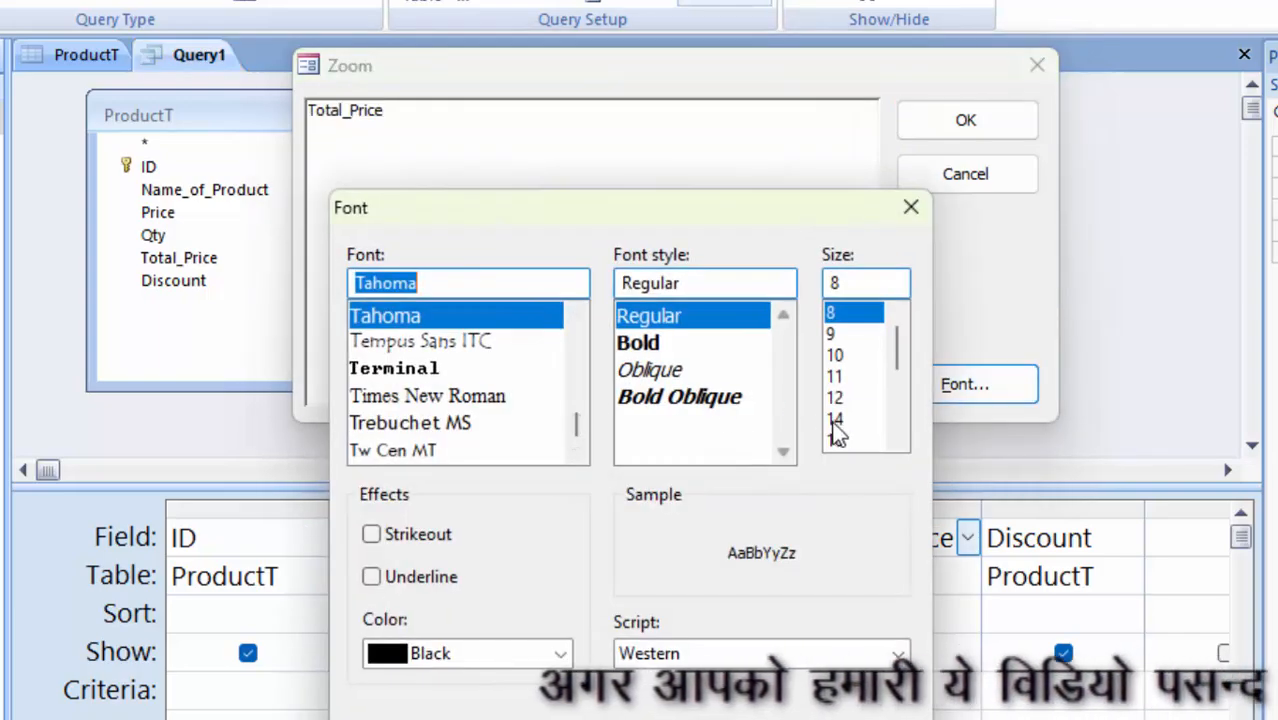
click(832, 418)
key(Return)
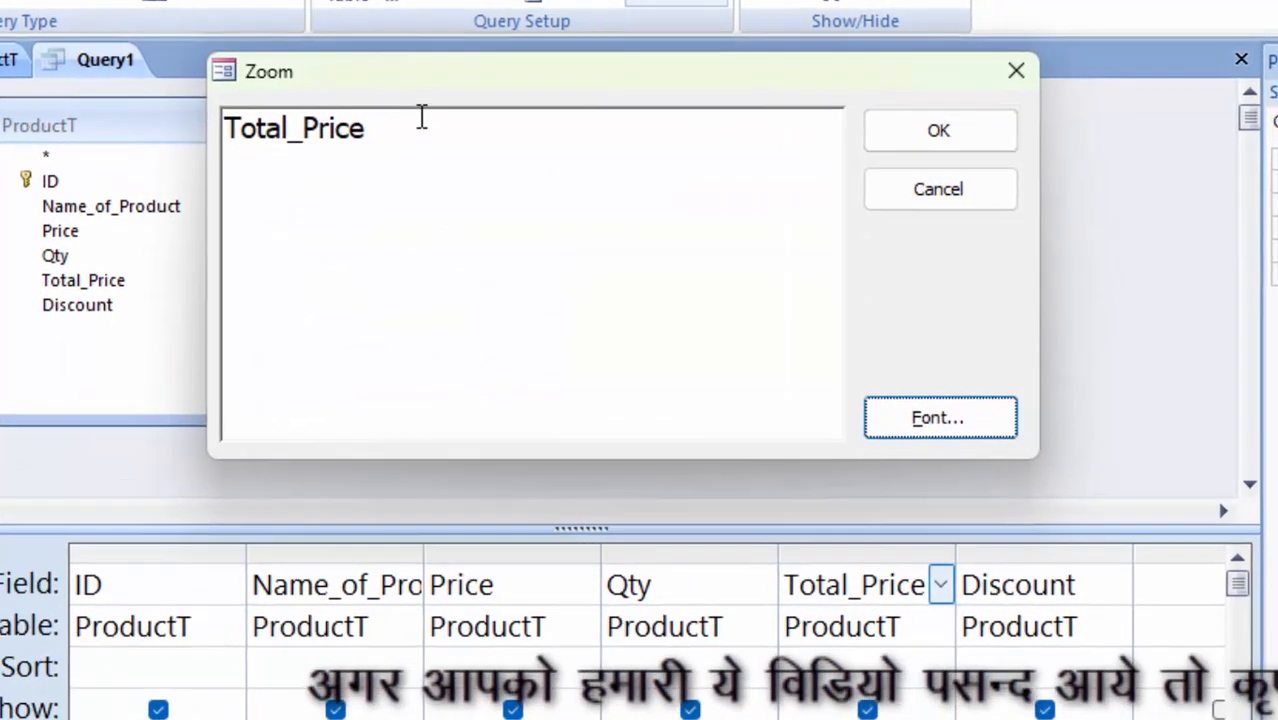
- Extend the Total_Price field entry to the expression Total_Price:[Price]
click(451, 122)
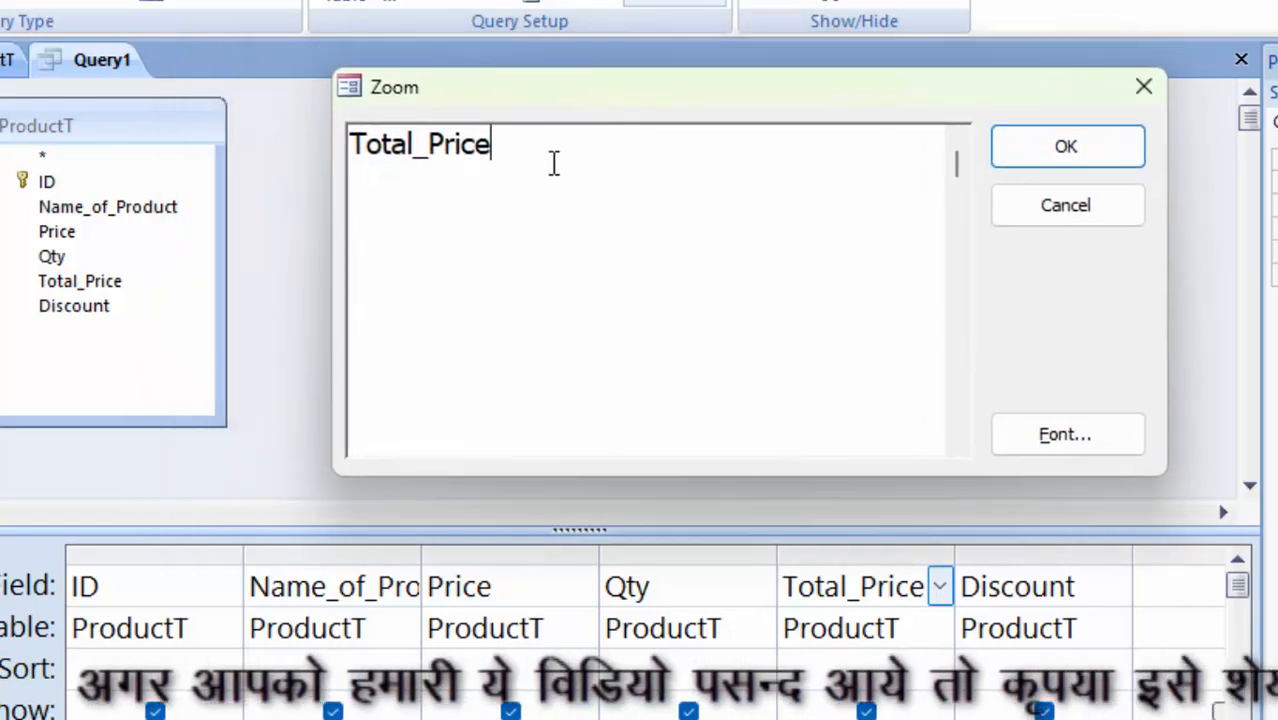
text(:)
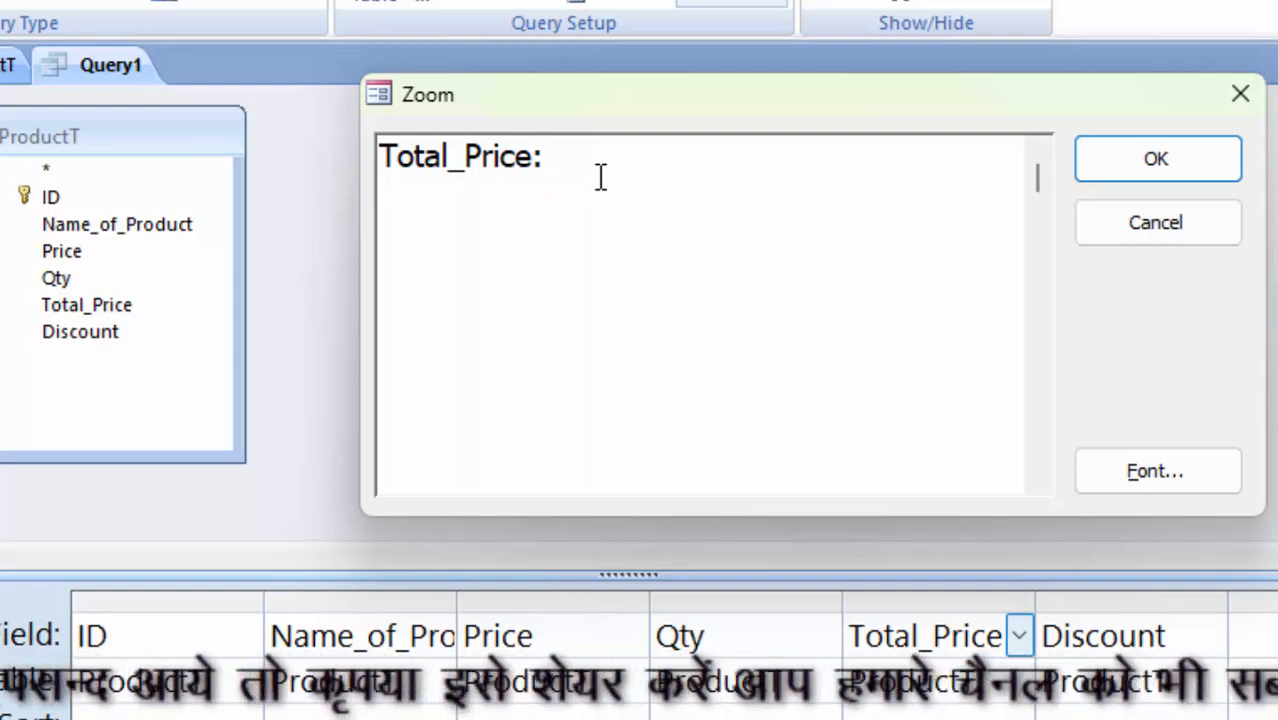
text([)
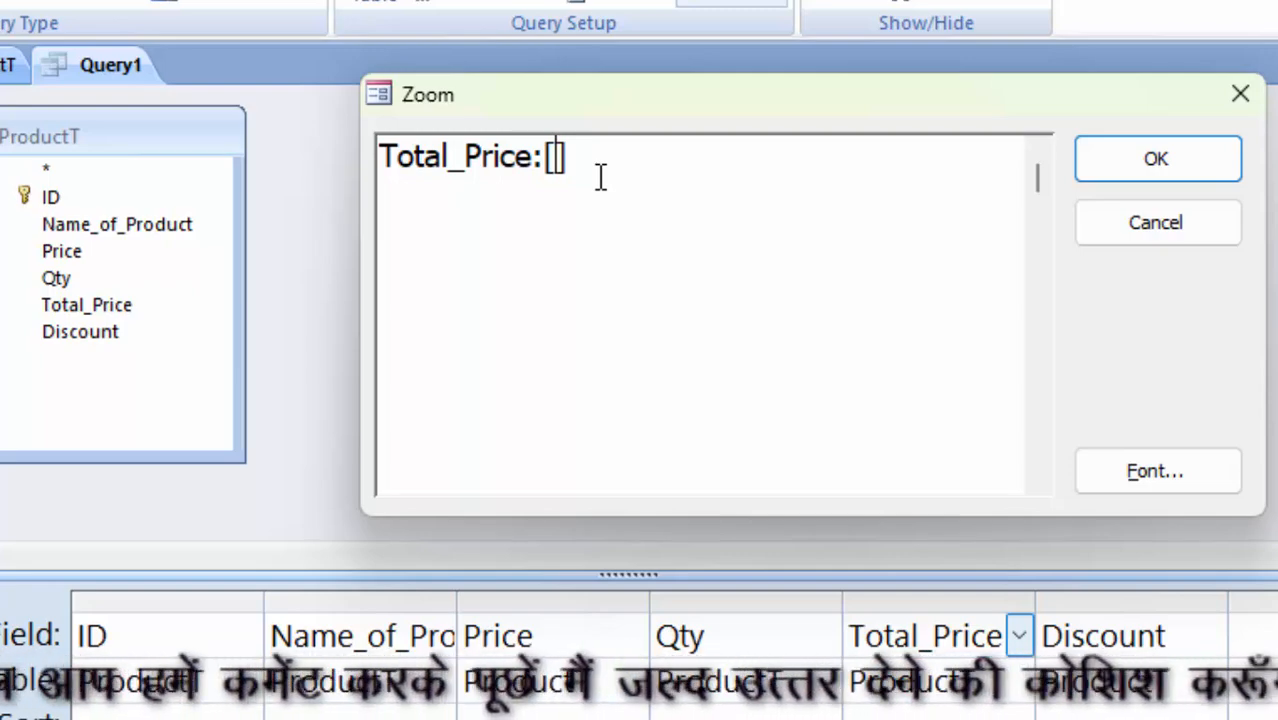
text(Price)
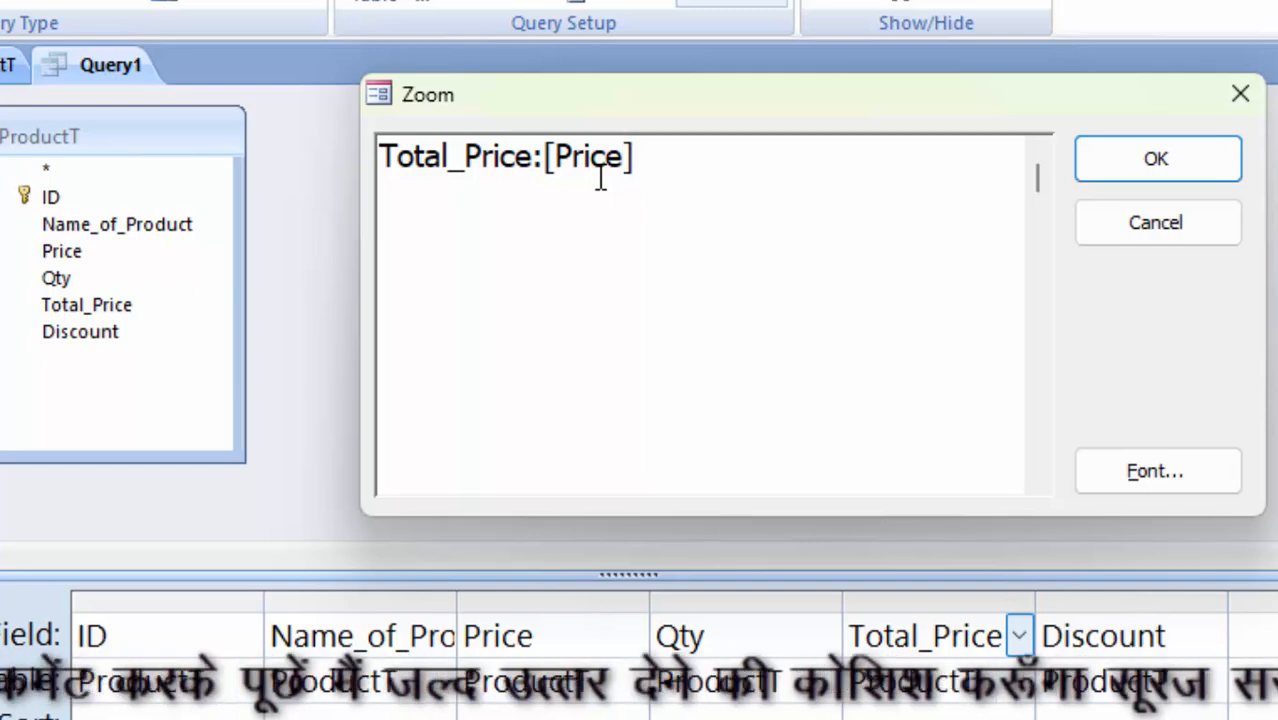
click(683, 168)
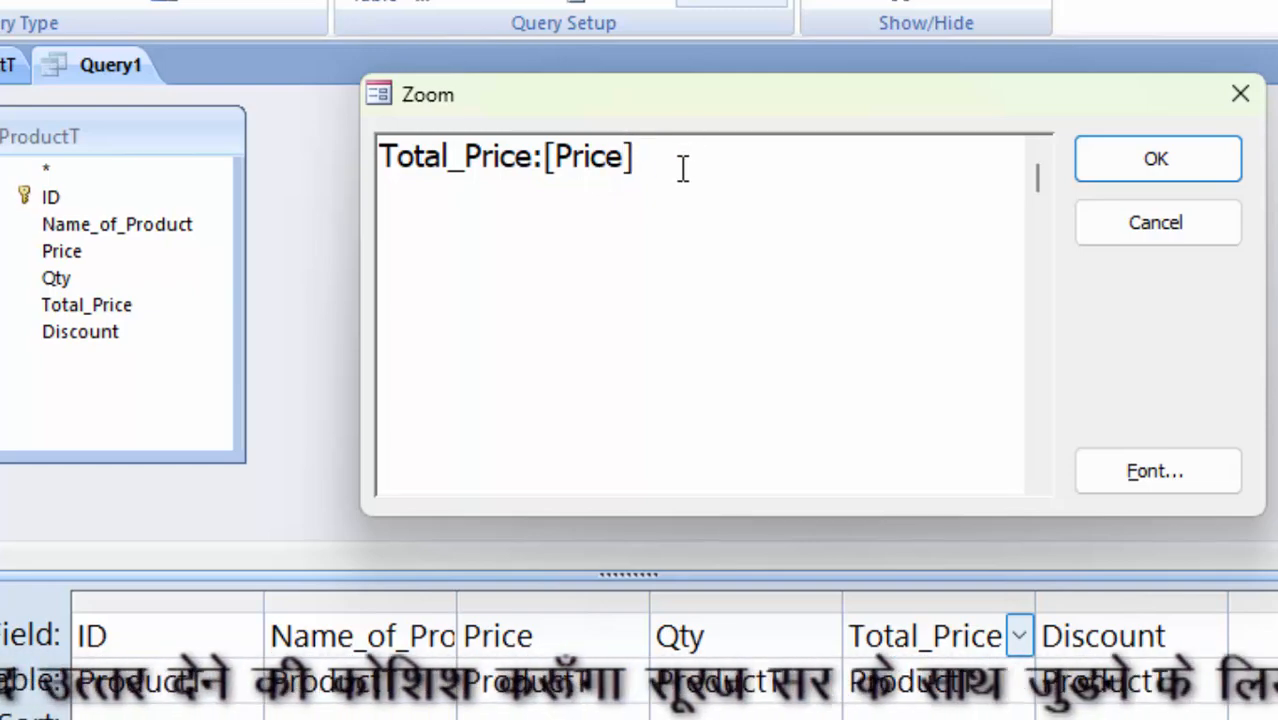
- Complete the calculated field expression as Total_Price:[Price]*[Qty] and apply it to the query
key(BackSpace)
key(BackSpace)
key(BackSpace)
key(BackSpace)
key(BackSpace)
key(BackSpace)
key(BackSpace)
key(BackSpace)
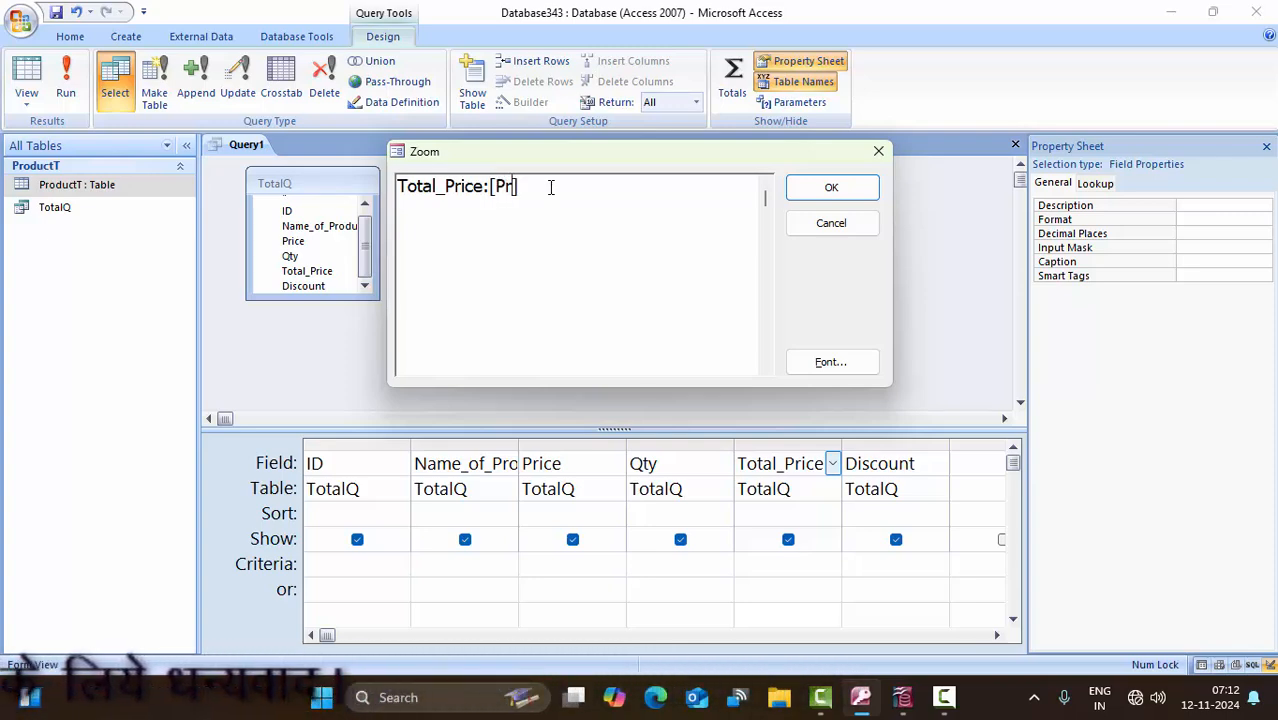
text(ice]*)
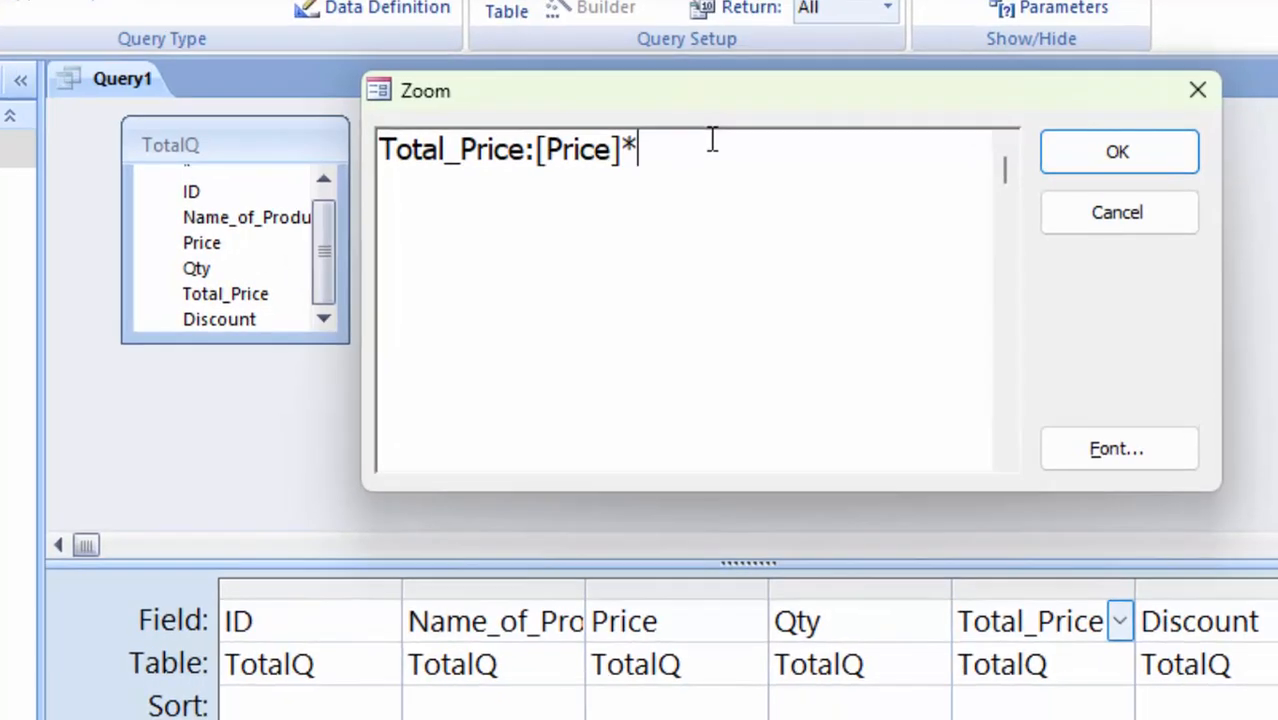
text([[)
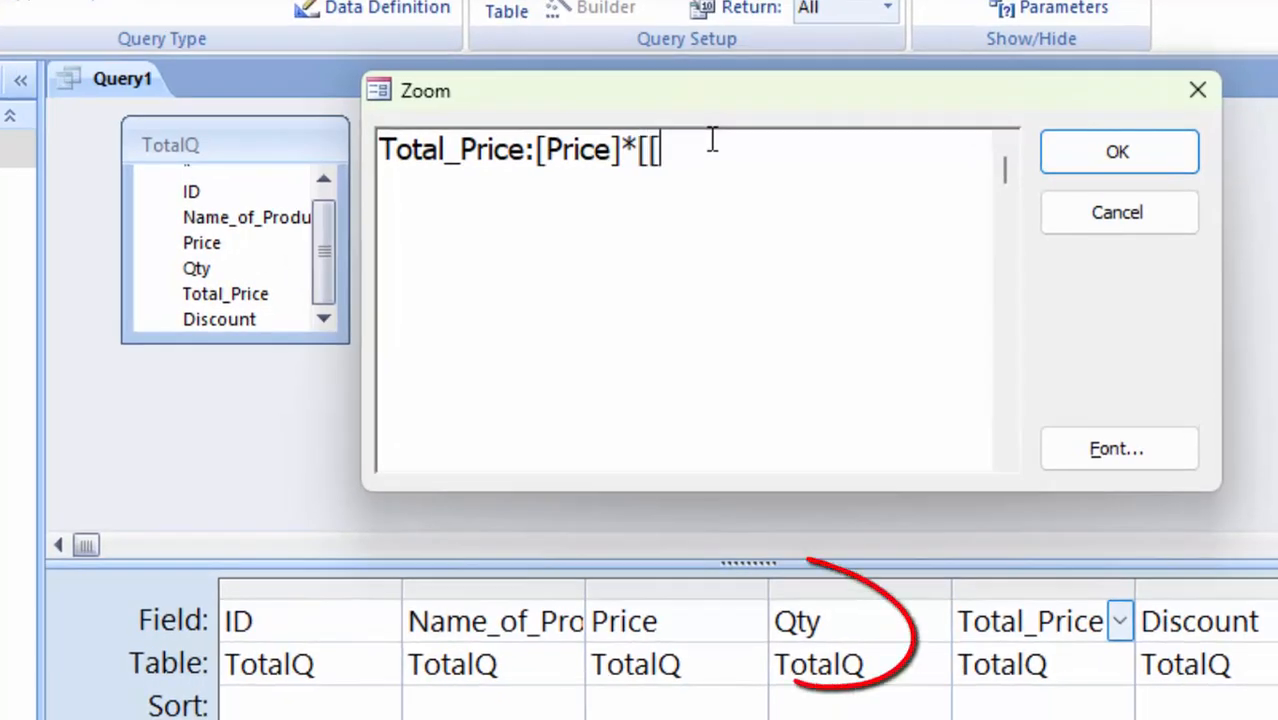
key(BackSpace)
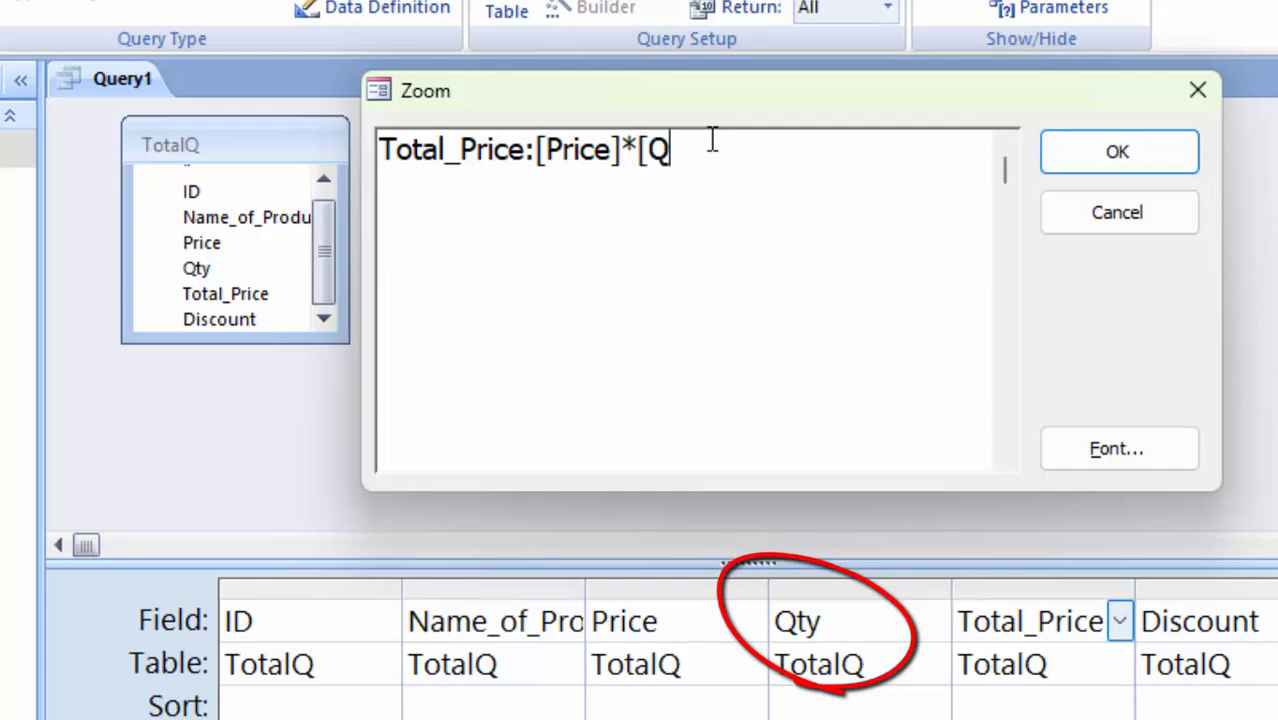
text(Qty)
click(1101, 163)
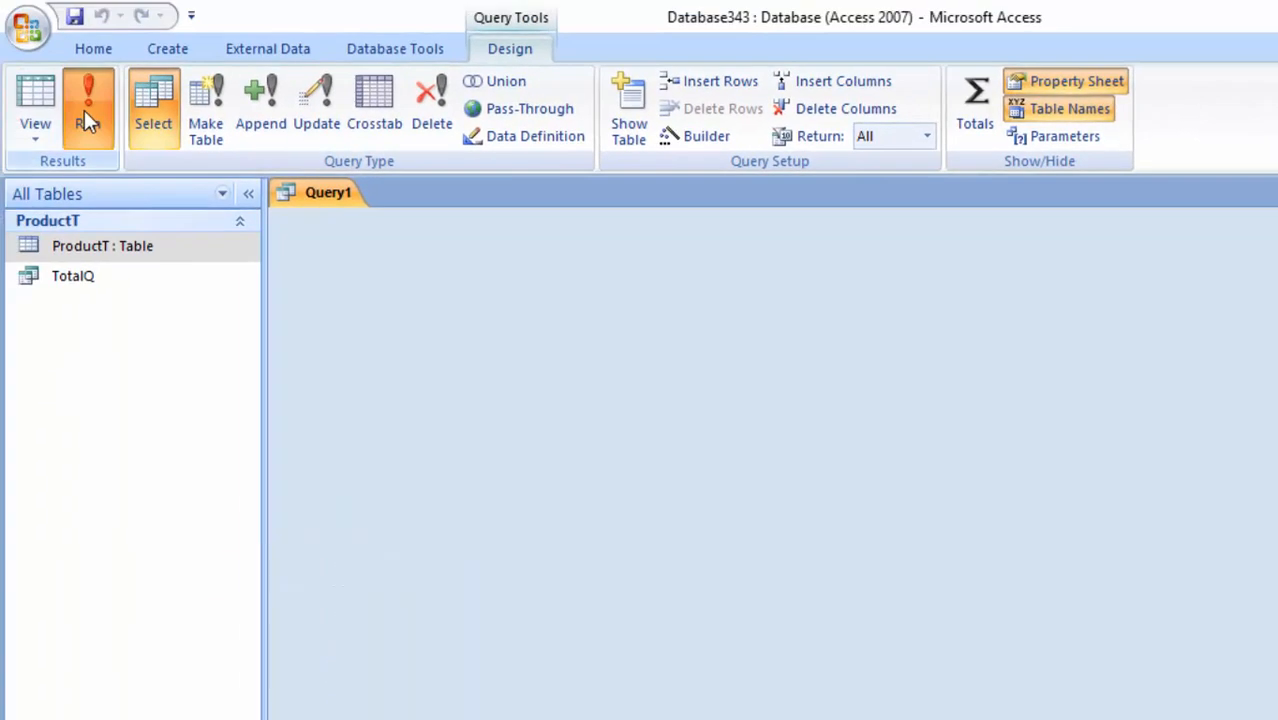
- Run the query and save it under the name TotalQ
click(8, 80)
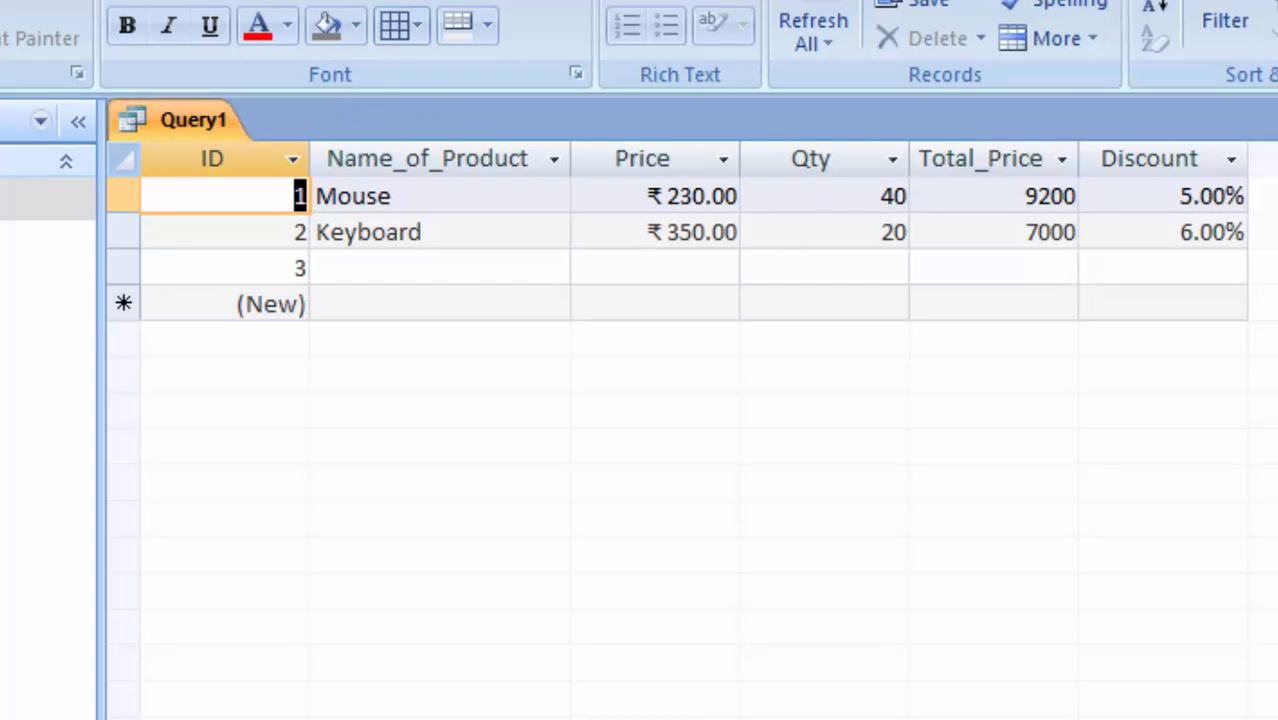
key(ctrl+s)
click(781, 290)
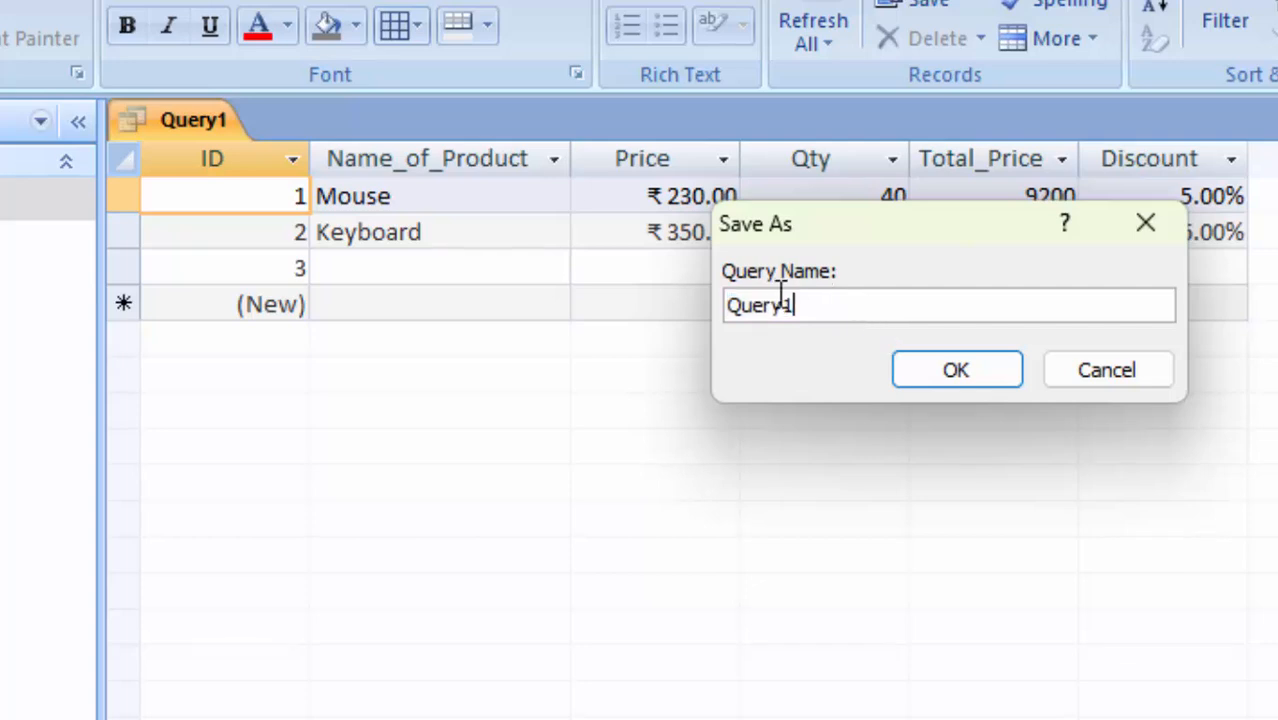
double_click(781, 290)
key(BackSpace)
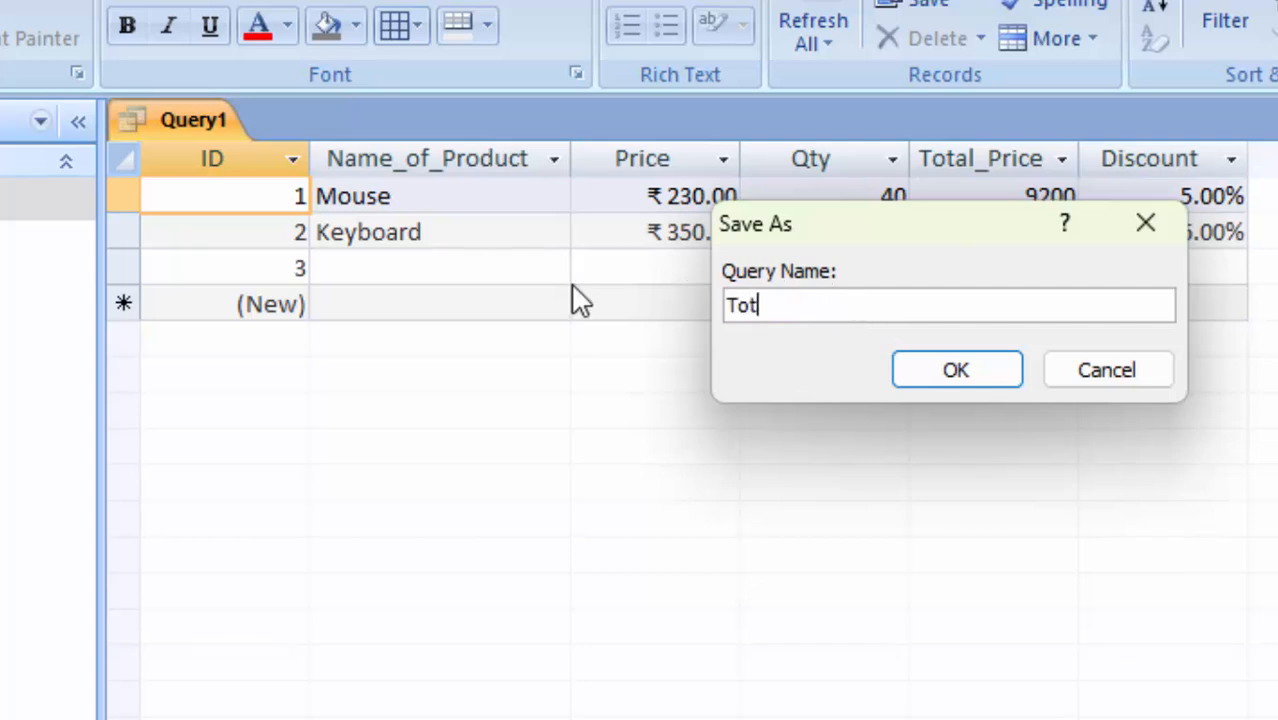
text(TotalQ)
key(Return)
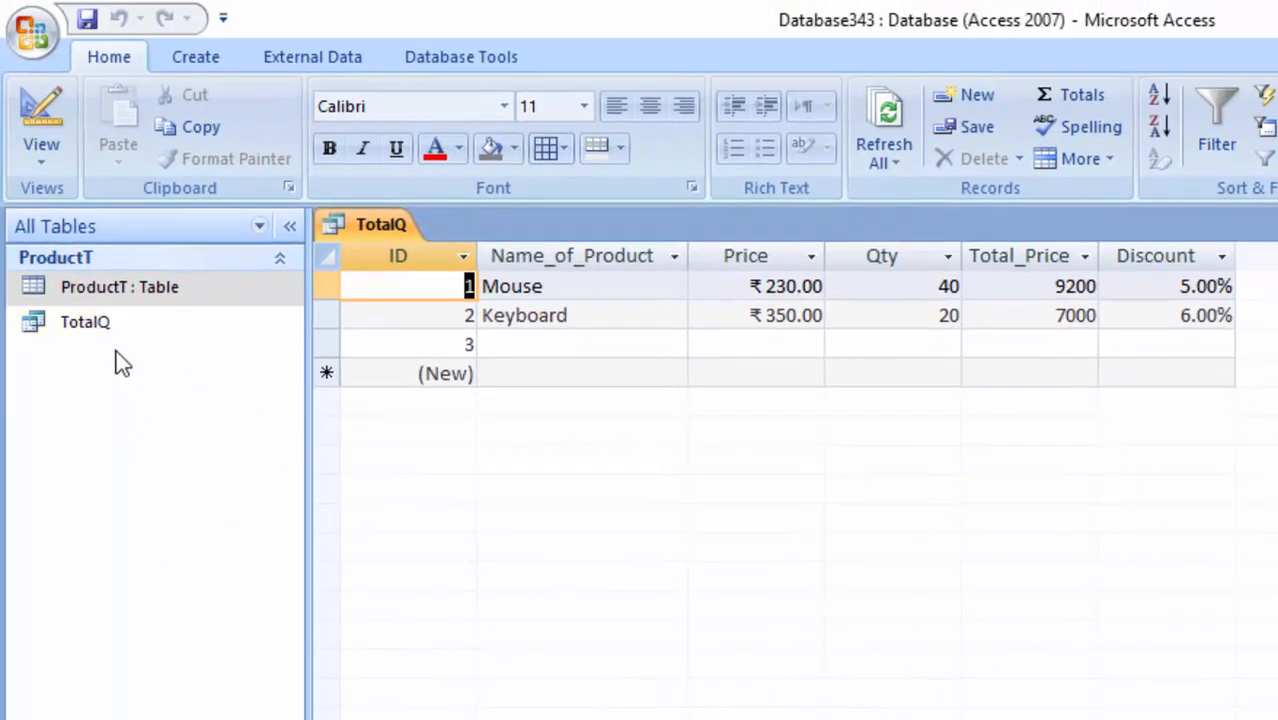
- Fill in record 3 of the TotalQ query with product SSD, price 1,800, quantity 30 and discount 10
double_click(134, 330)
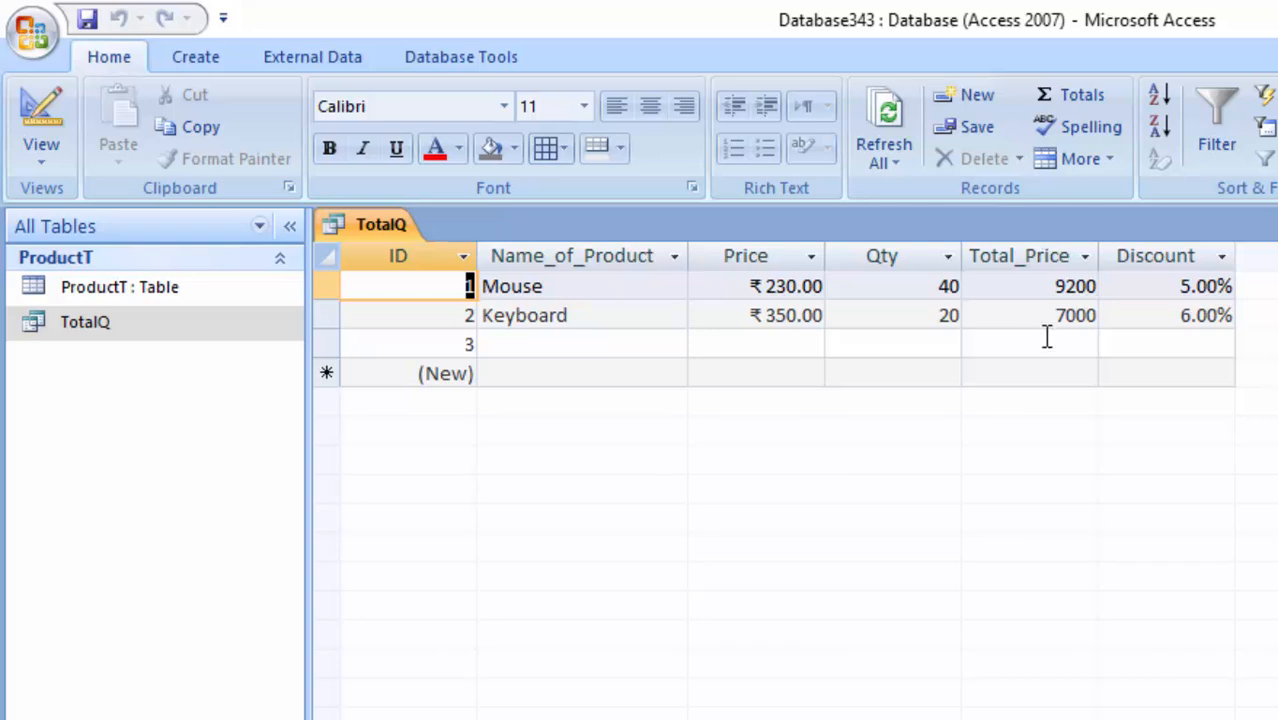
click(612, 345)
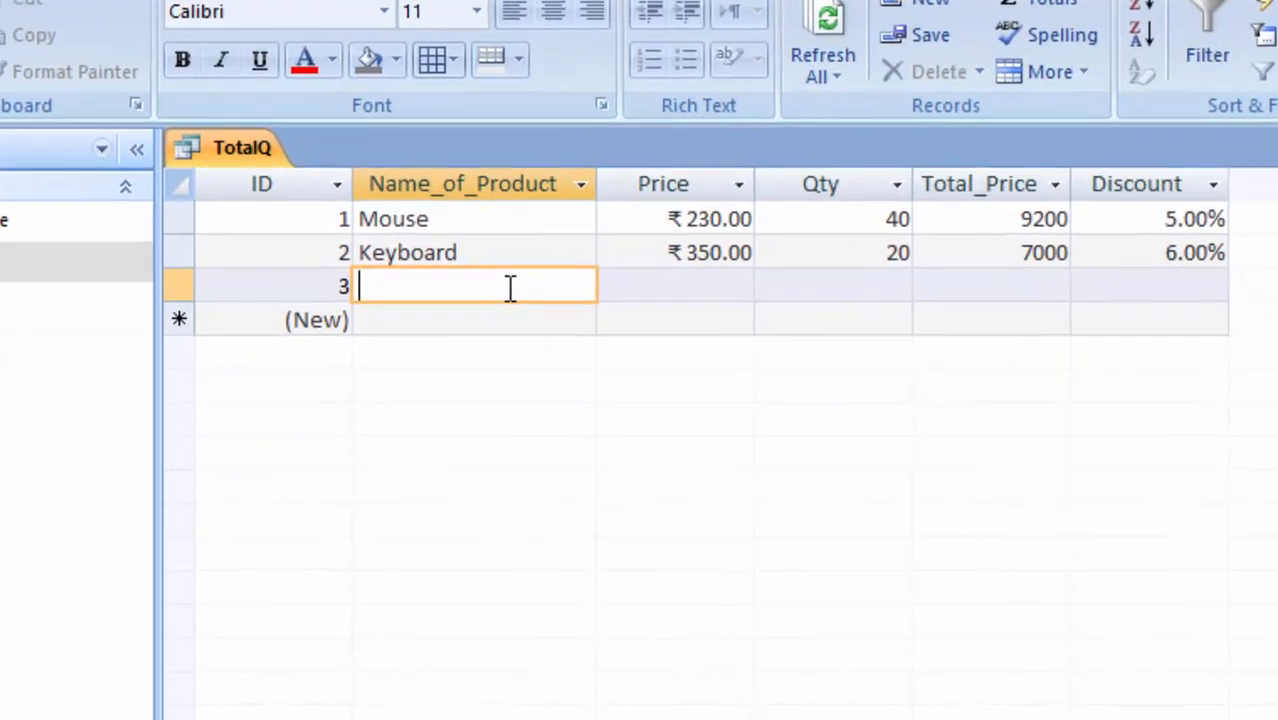
text(SSD)
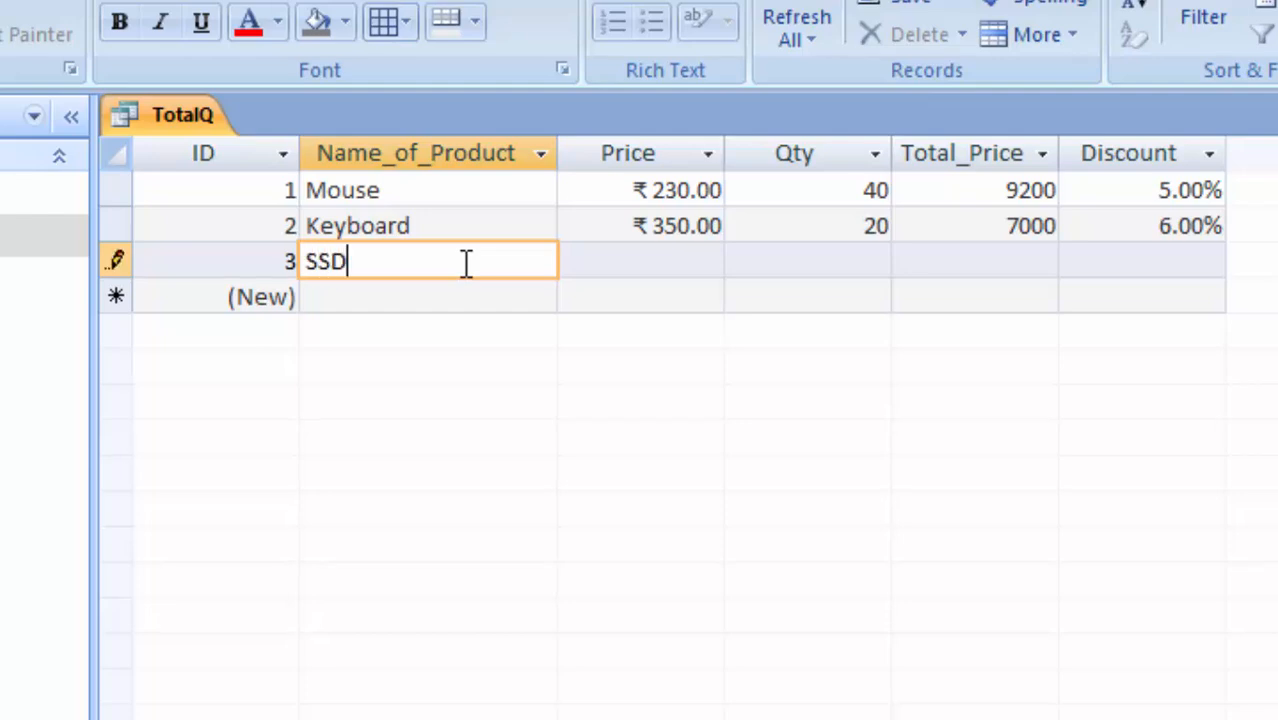
key(Tab)
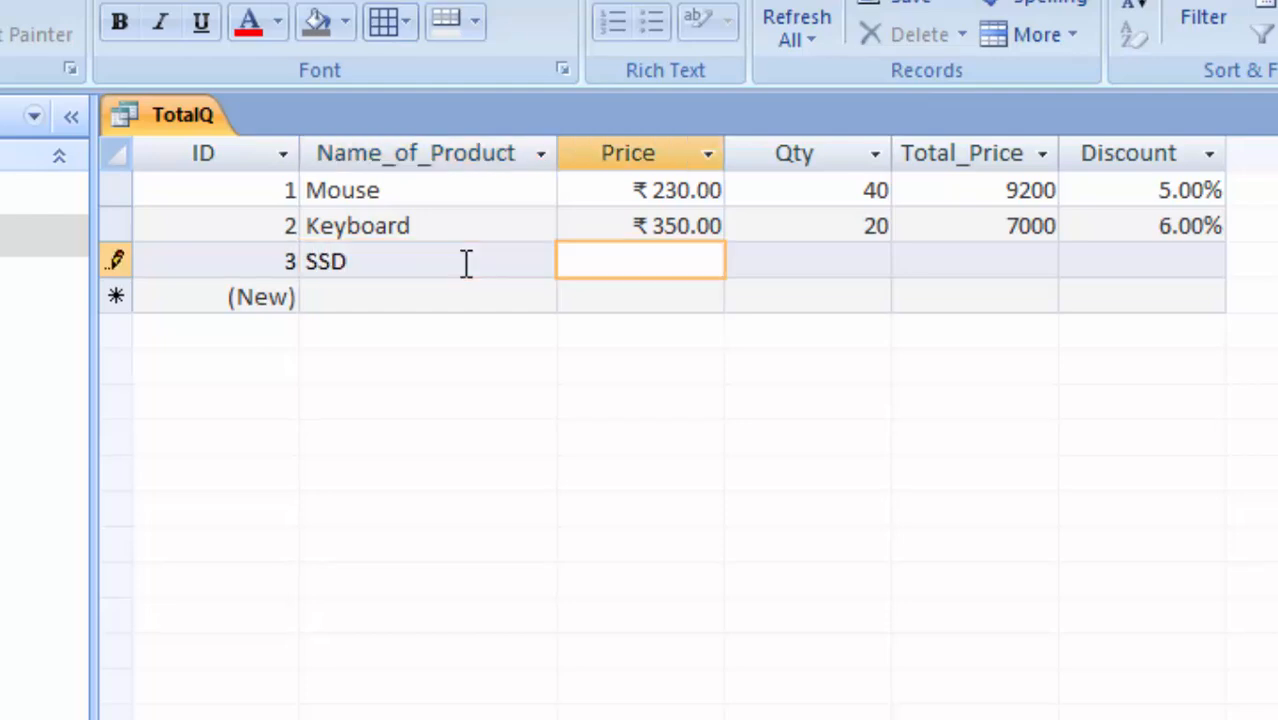
text(1,800)
key(Tab)
text(3)
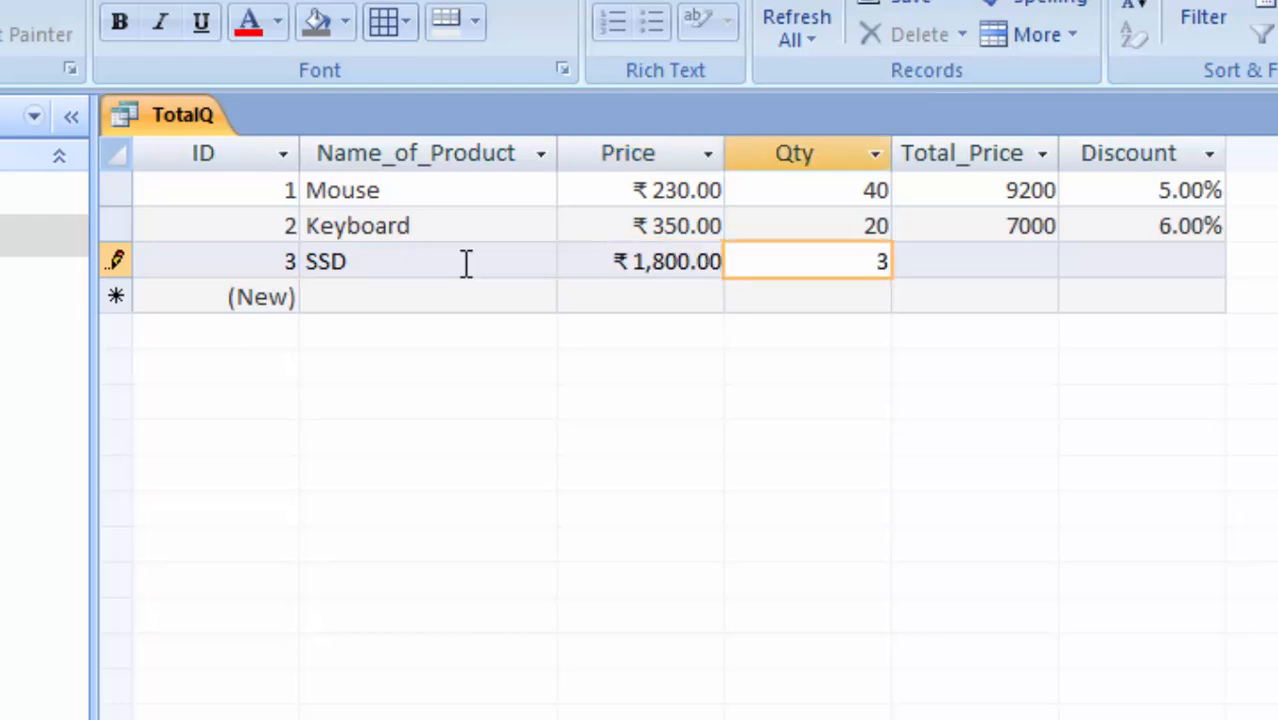
text(0)
key(Tab)
key(Tab)
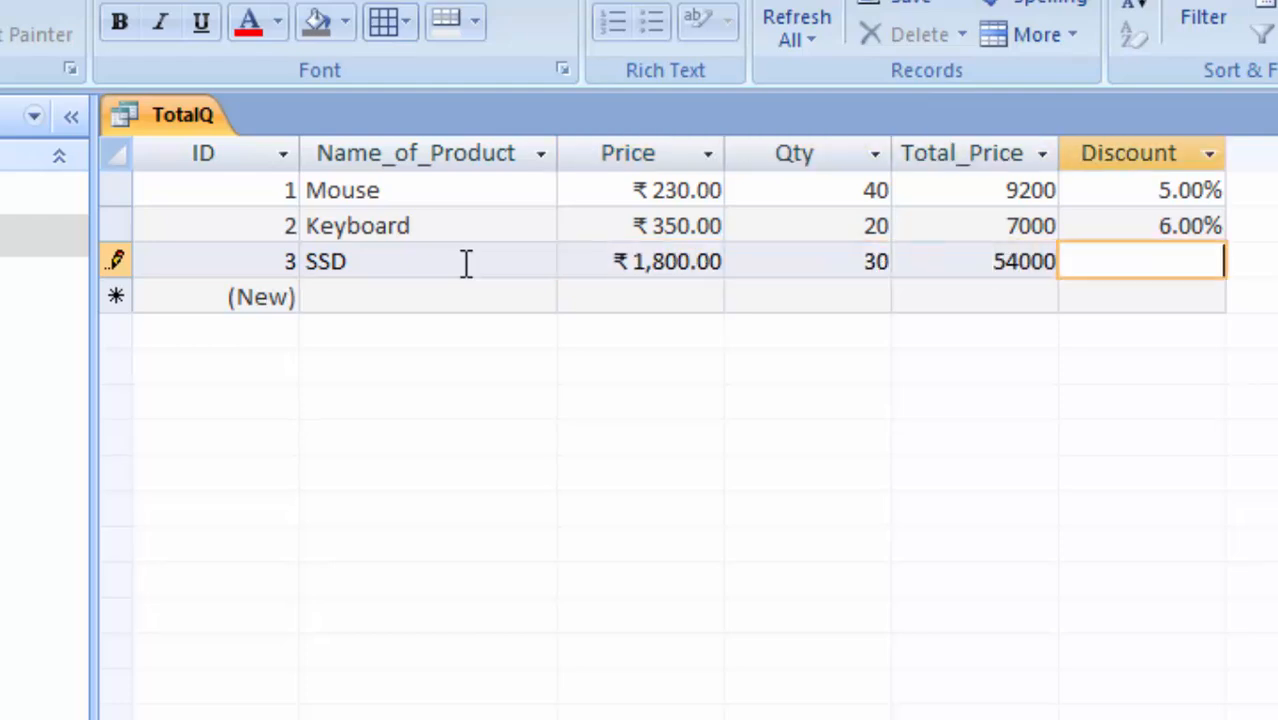
text(10)
key(Tab)
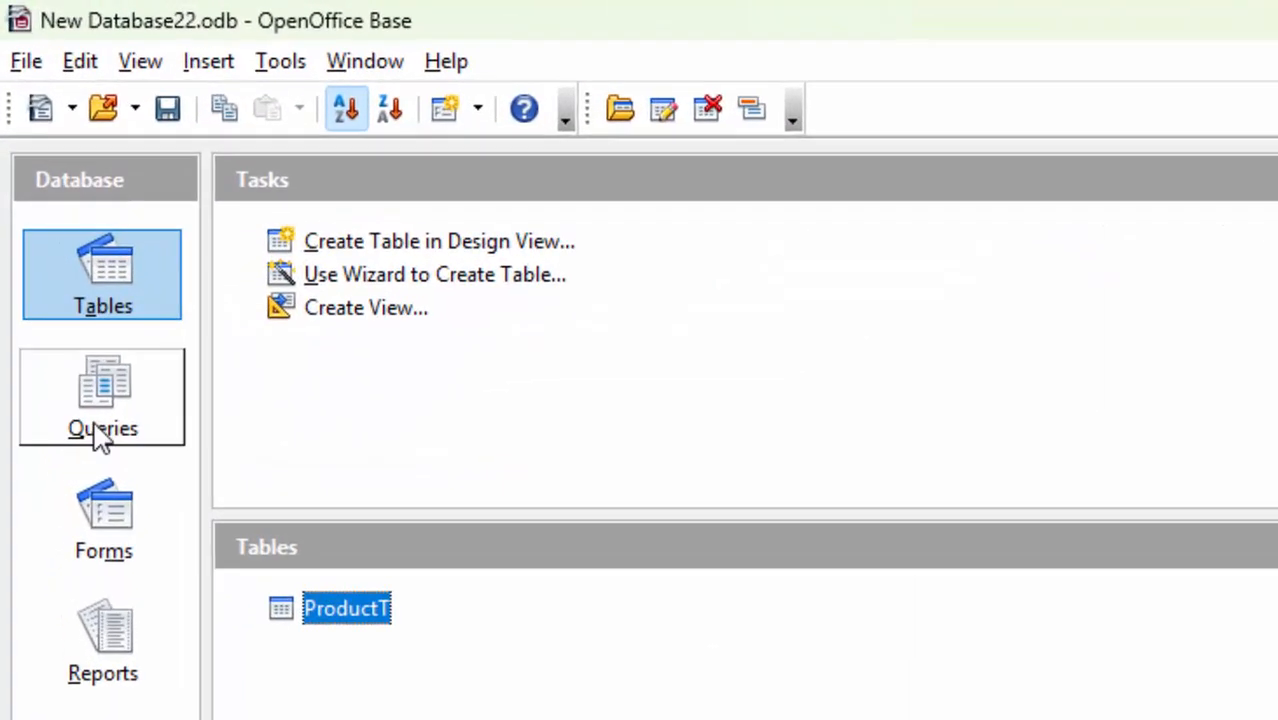
- Switch to New Database22.odb in OpenOffice Base and start a query in design view based on the ProductT table
click(56, 234)
click(125, 280)
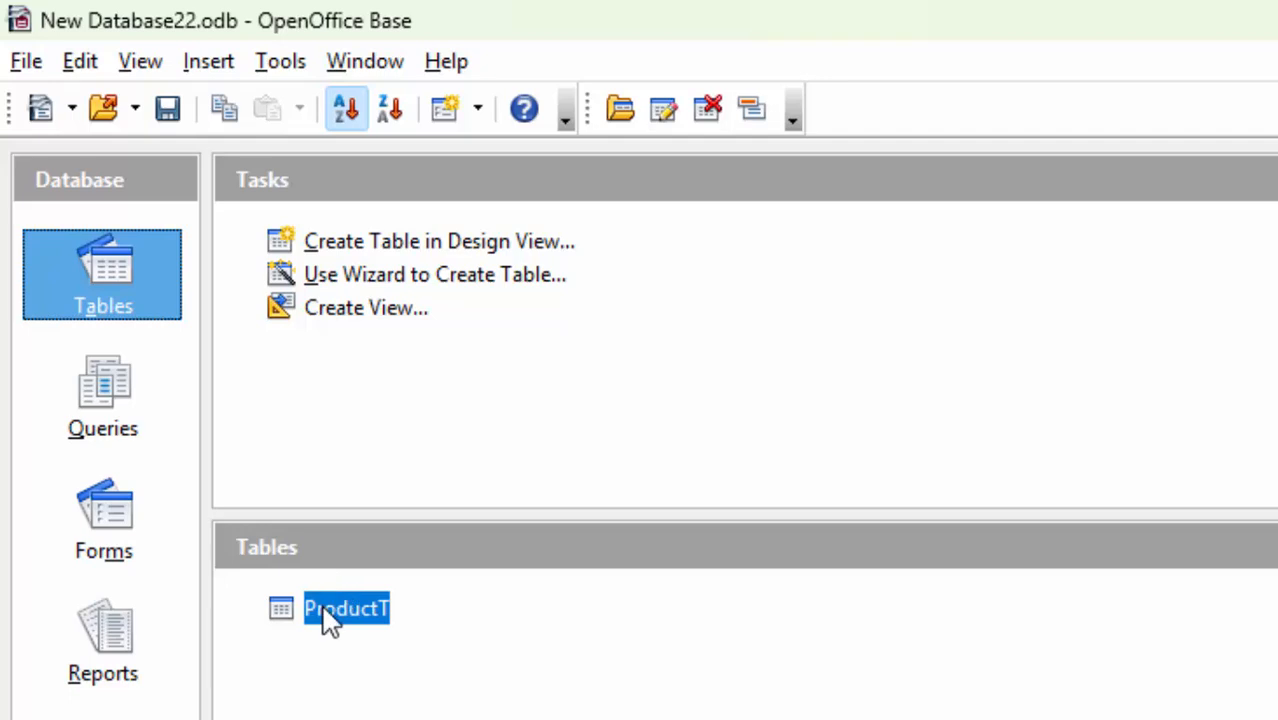
click(140, 425)
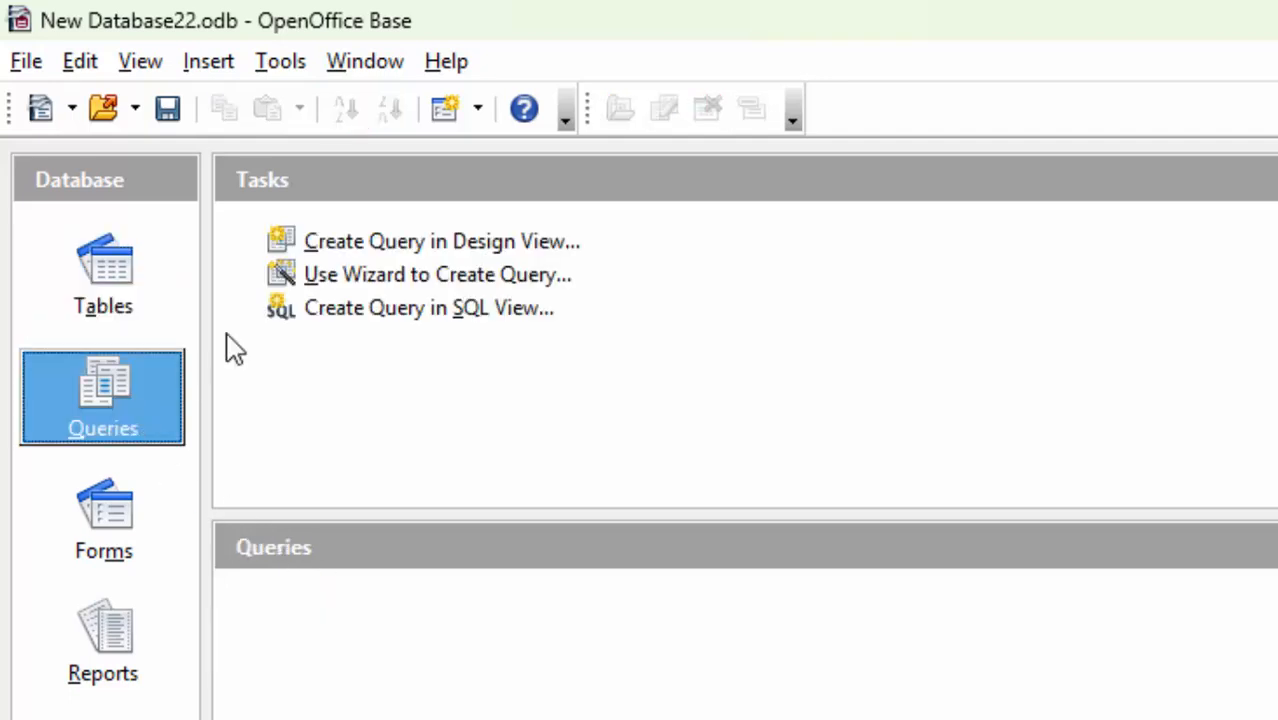
click(370, 242)
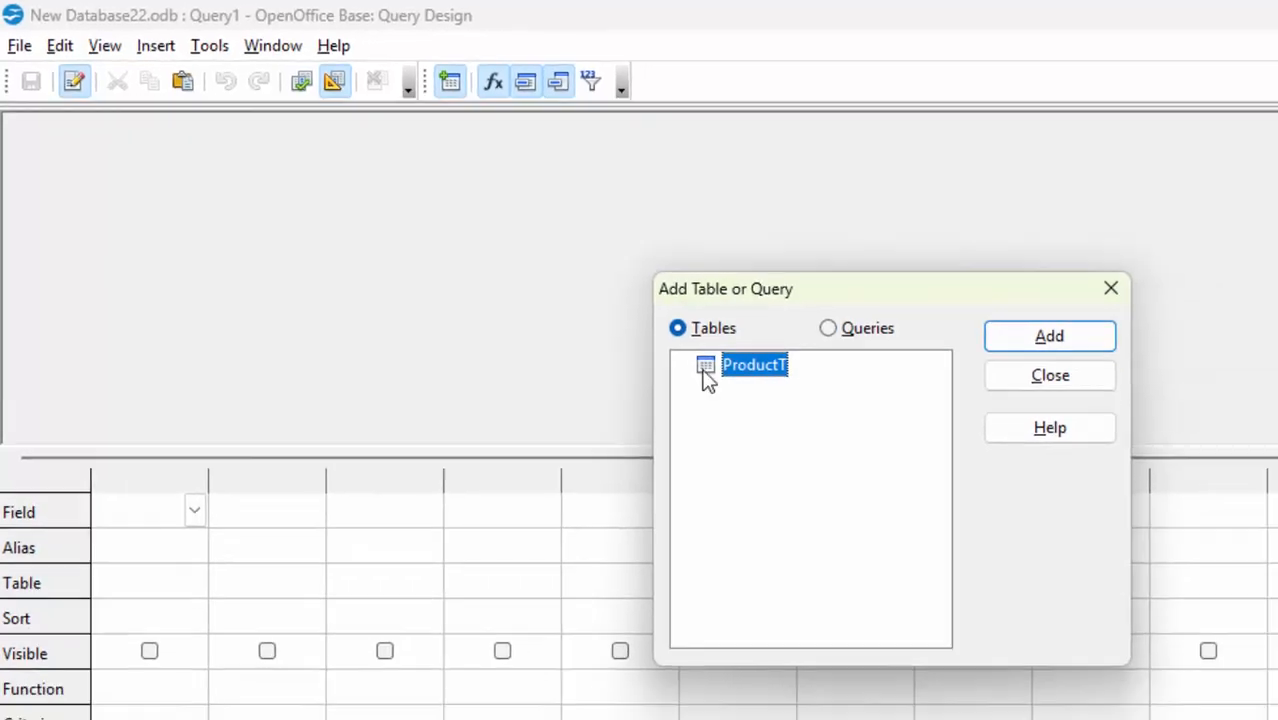
click(1028, 337)
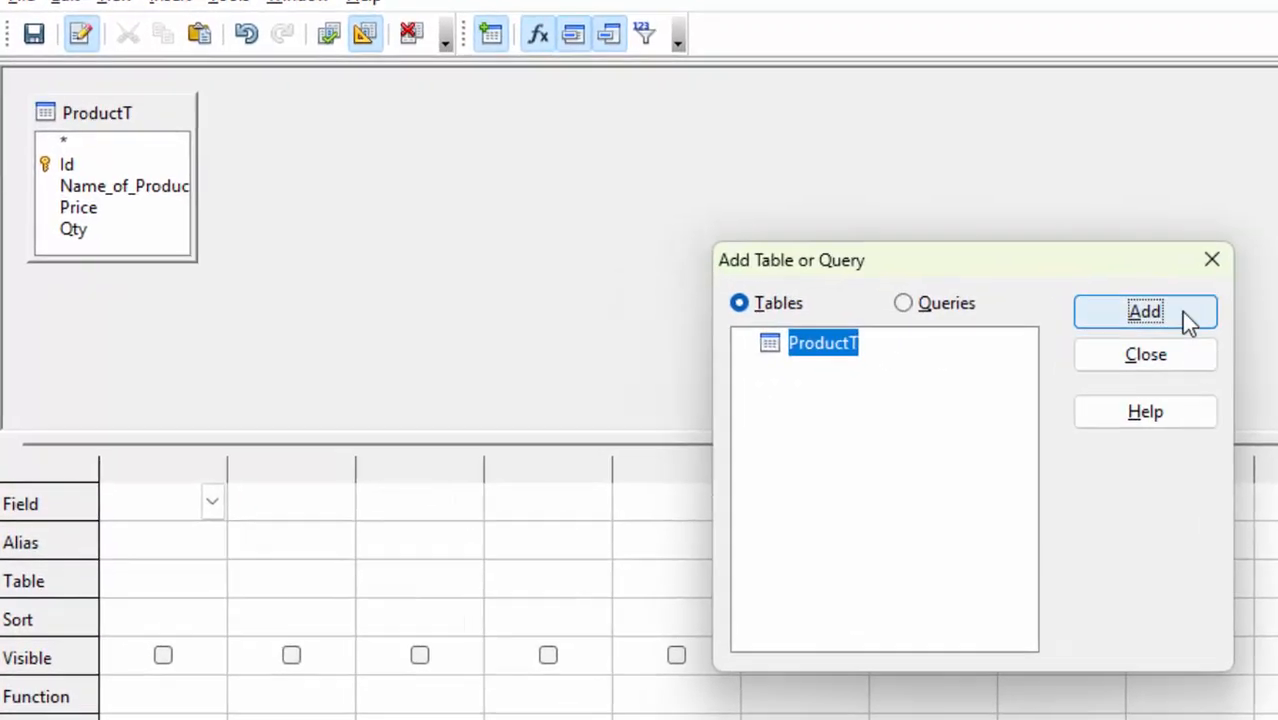
click(1241, 334)
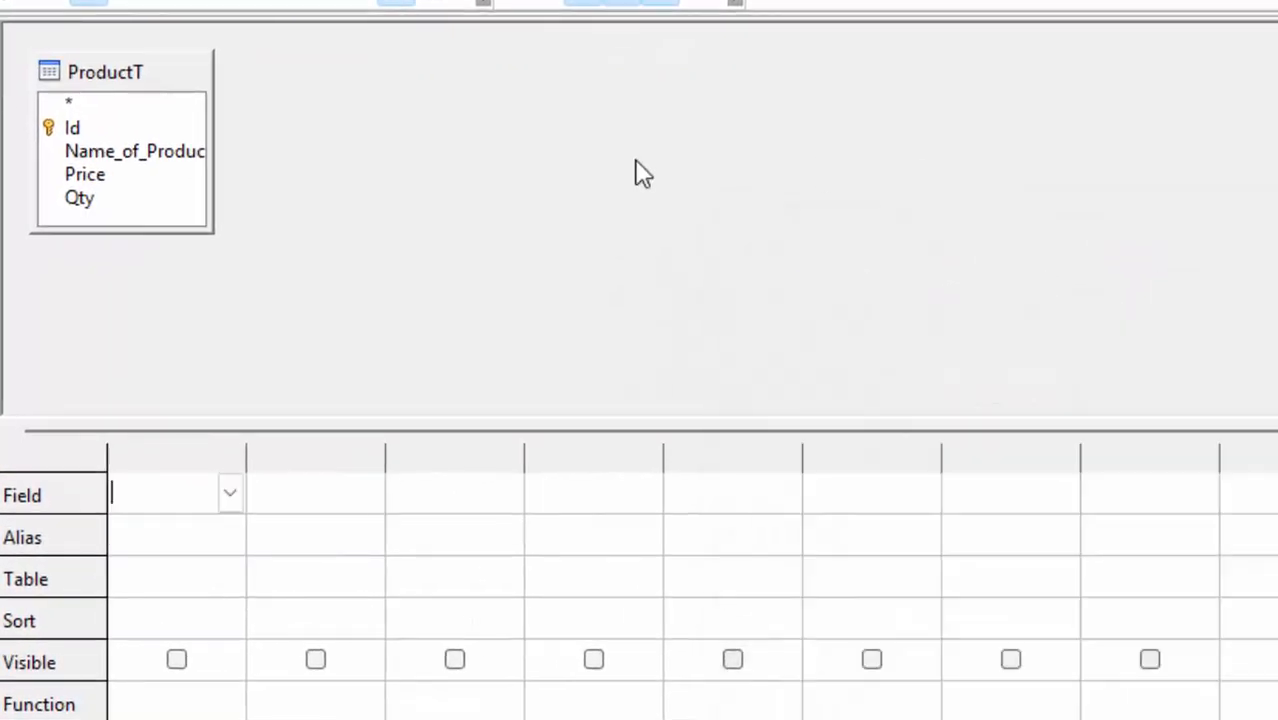
- Add the Name_of_Product, Price and Qty fields of ProductT to the query grid
double_click(99, 161)
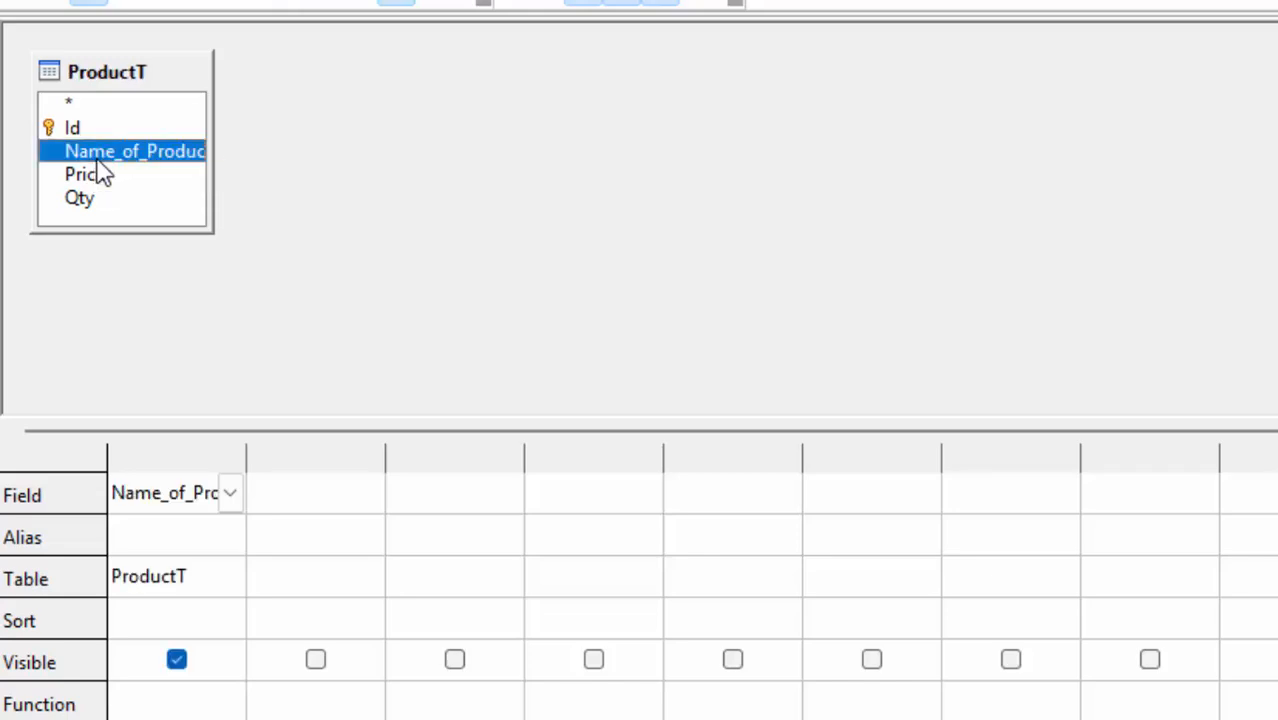
double_click(98, 176)
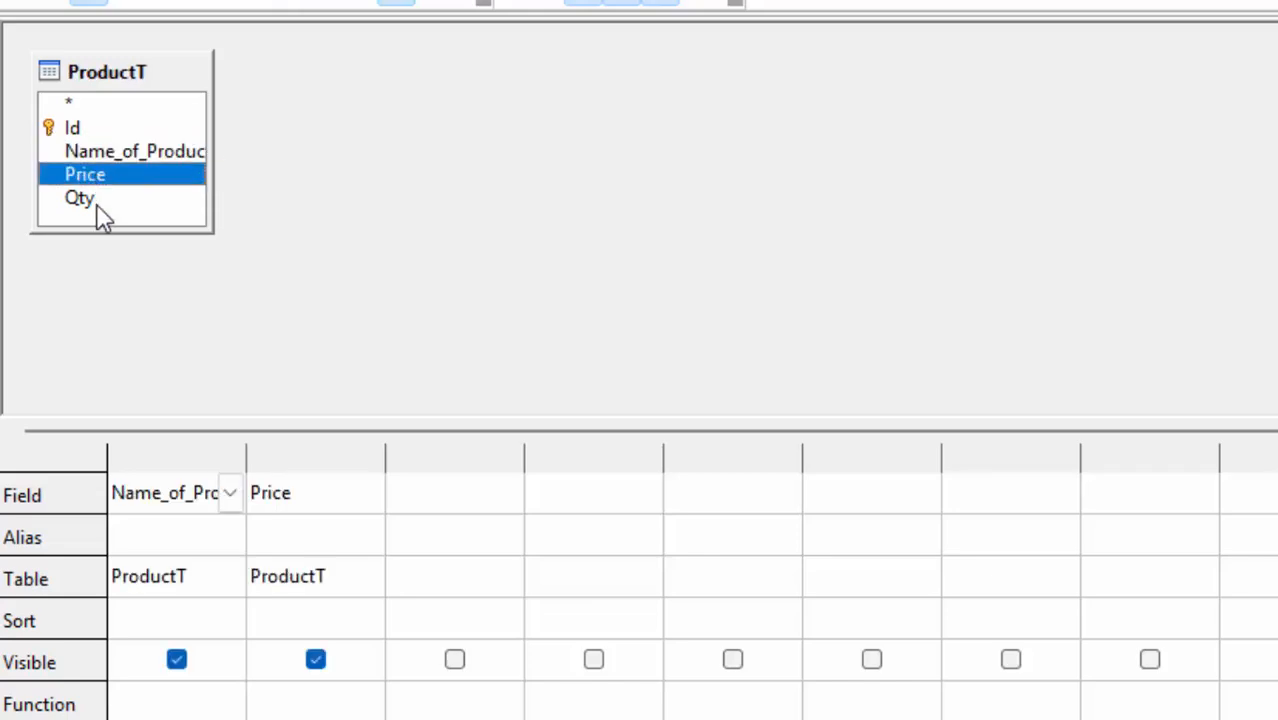
double_click(95, 204)
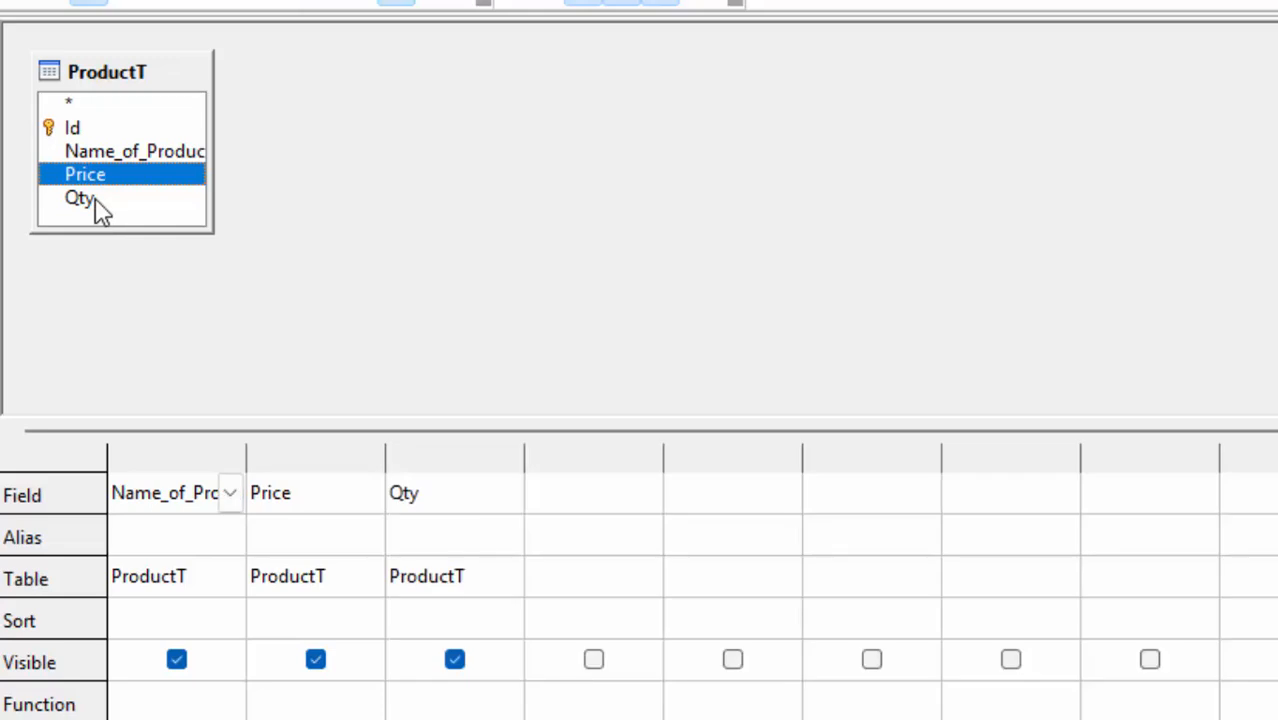
- Add a calculated column with the alias Total_Price and the field expression "Price"*"Qty"
click(519, 547)
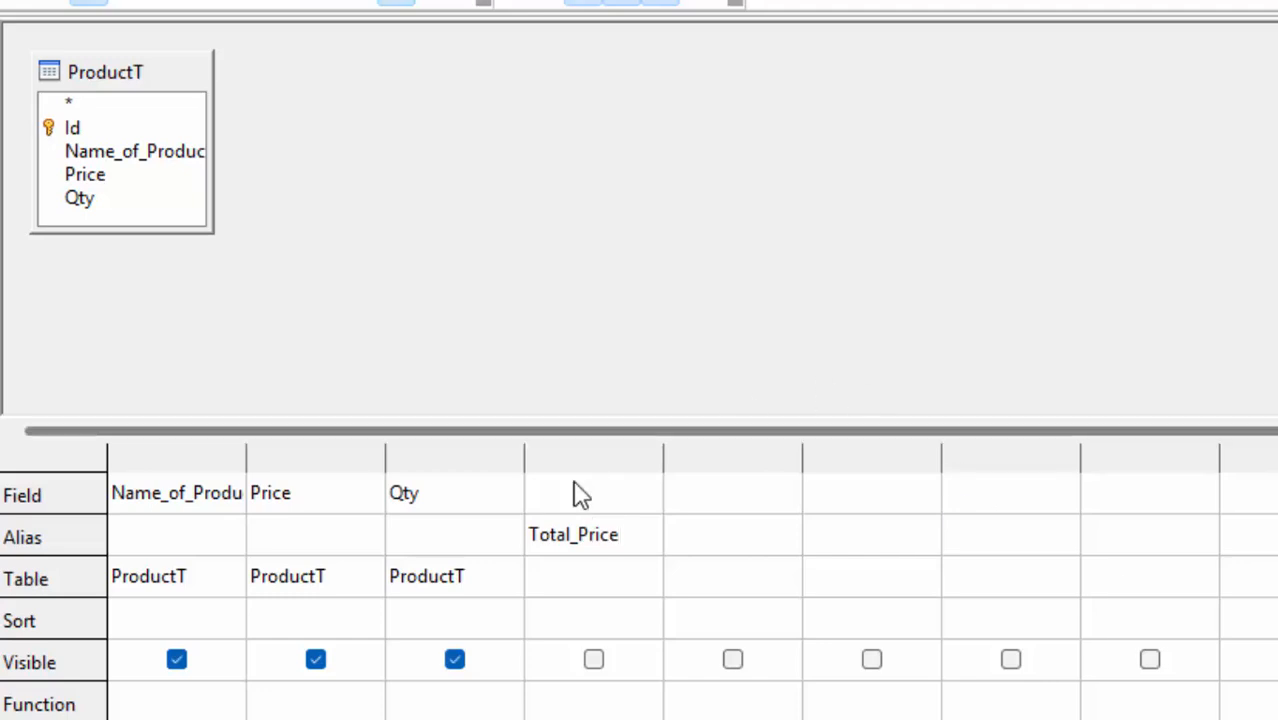
click(610, 495)
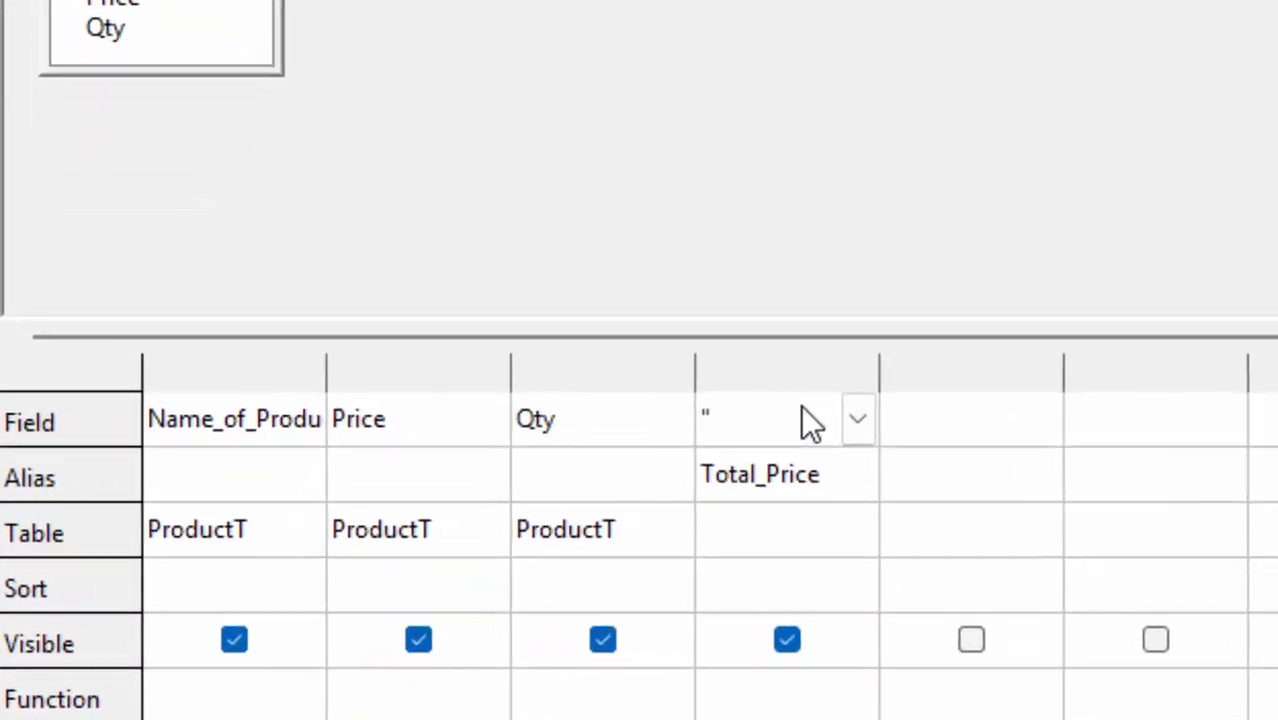
text(Price"*)
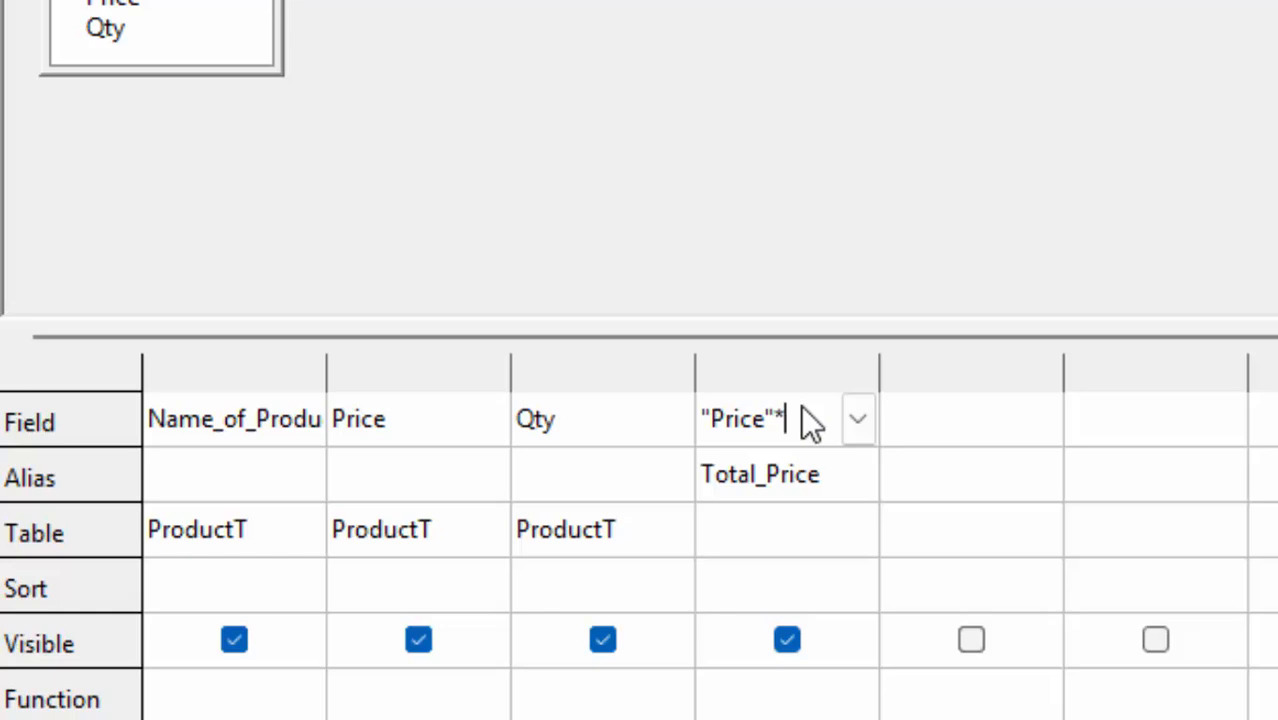
text("Qty)
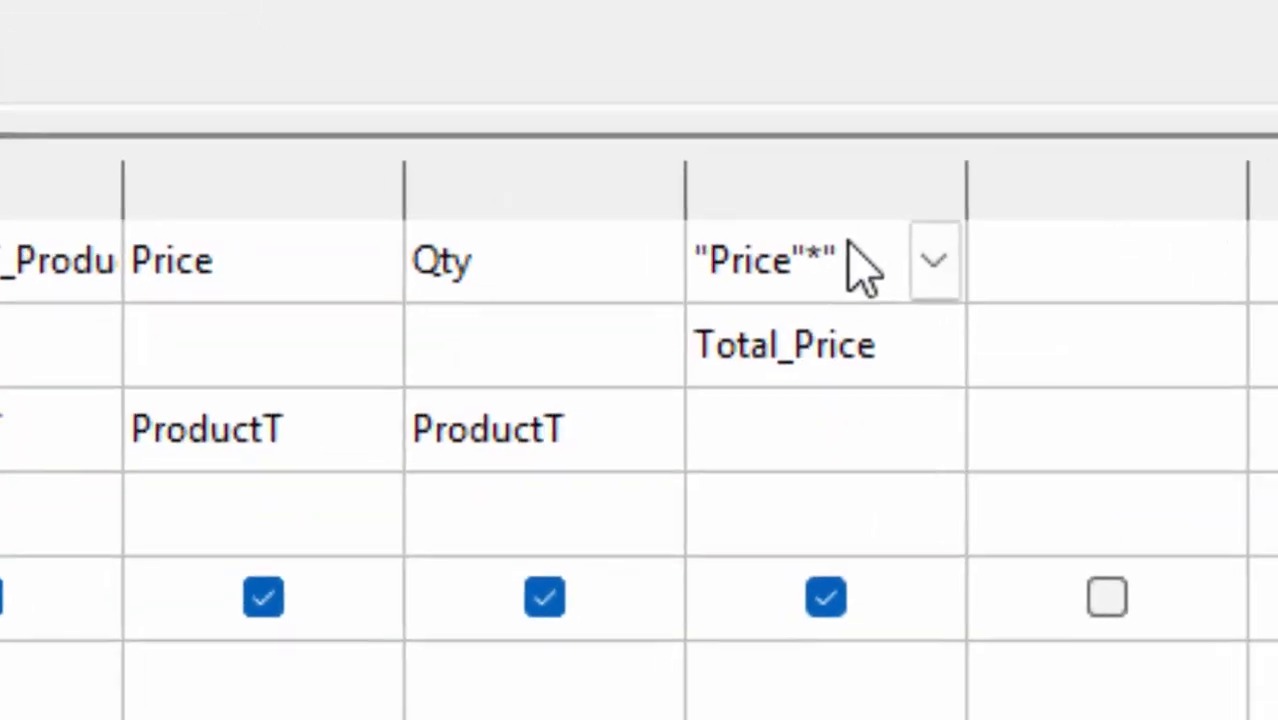
text(")
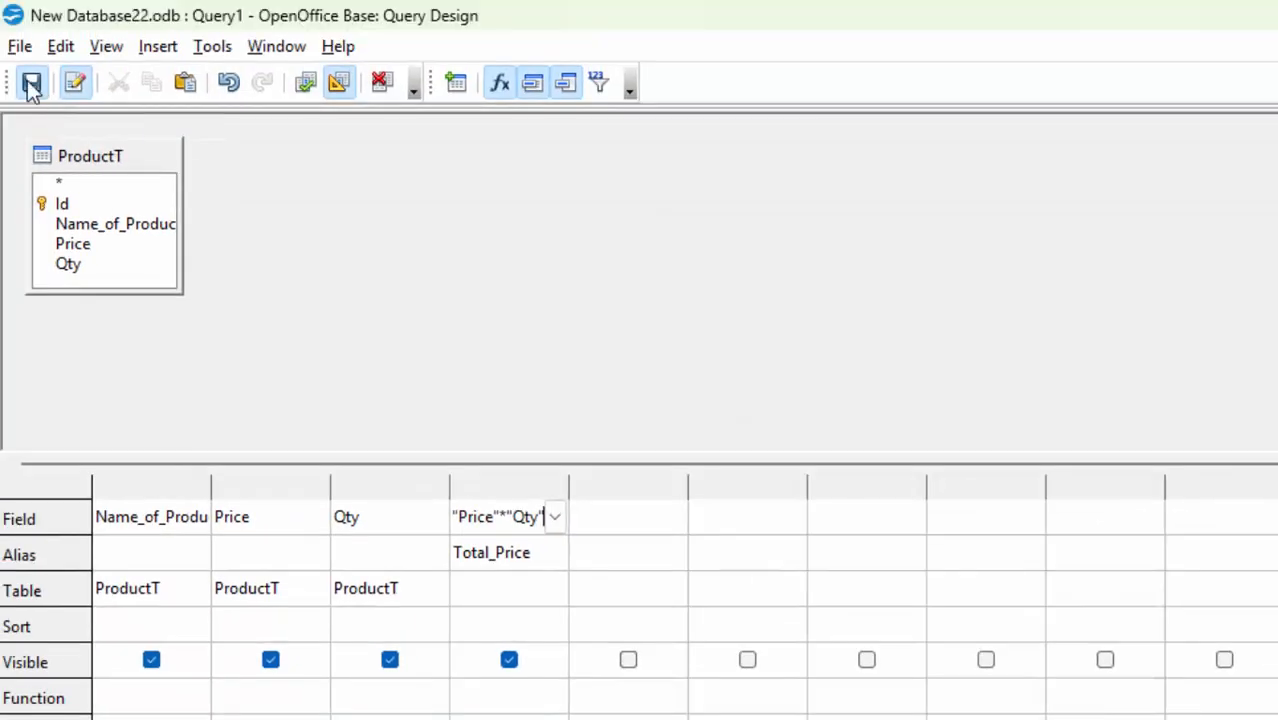
- Save the query under the name Total and run it
click(31, 83)
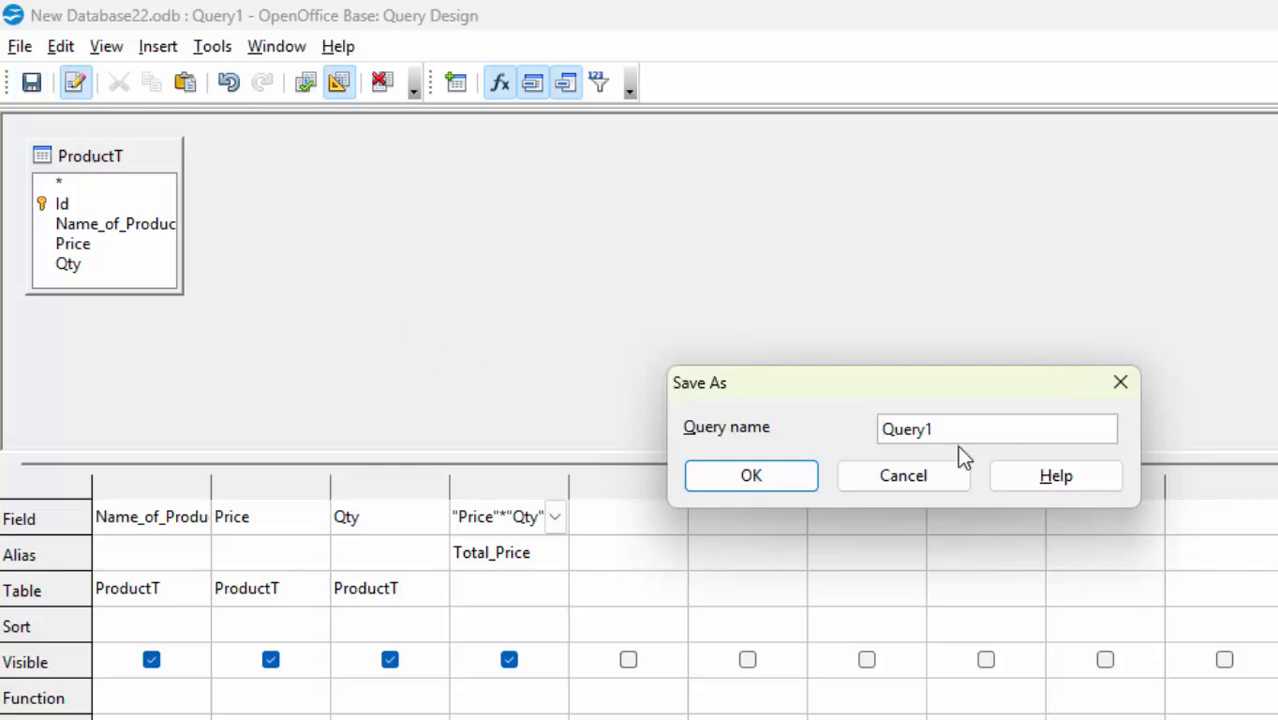
double_click(897, 429)
key(BackSpace)
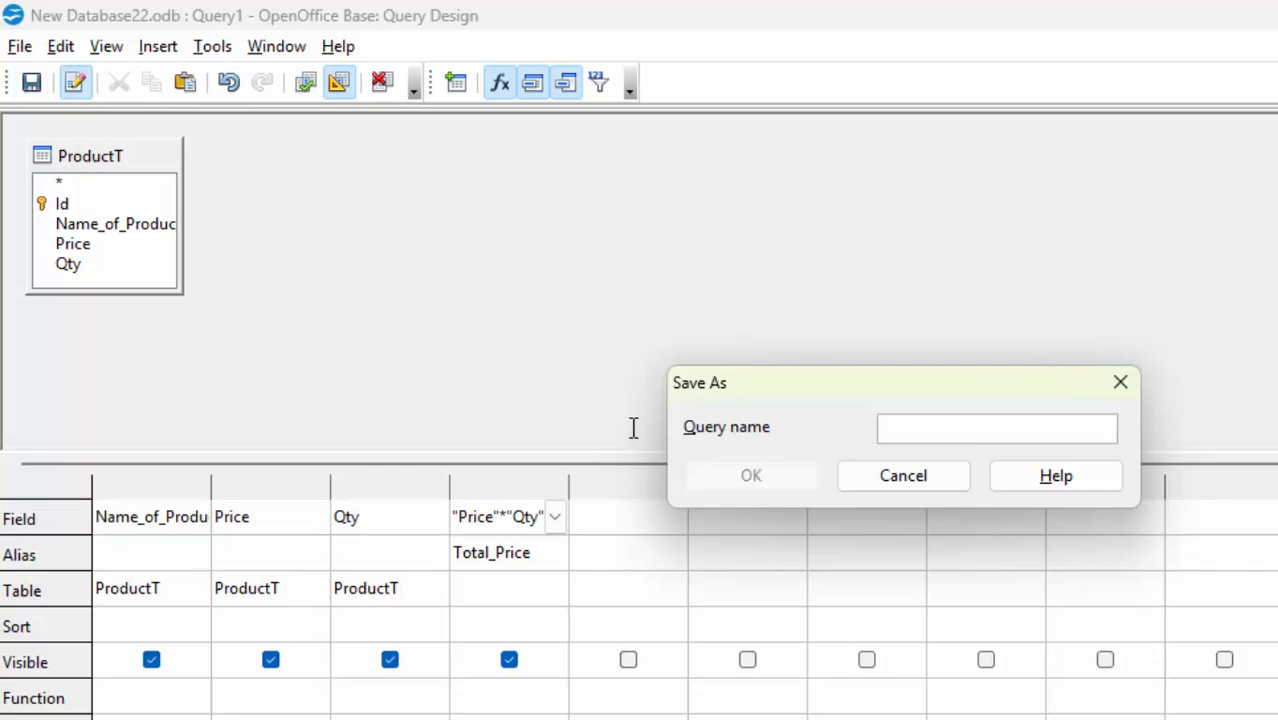
text(Total)
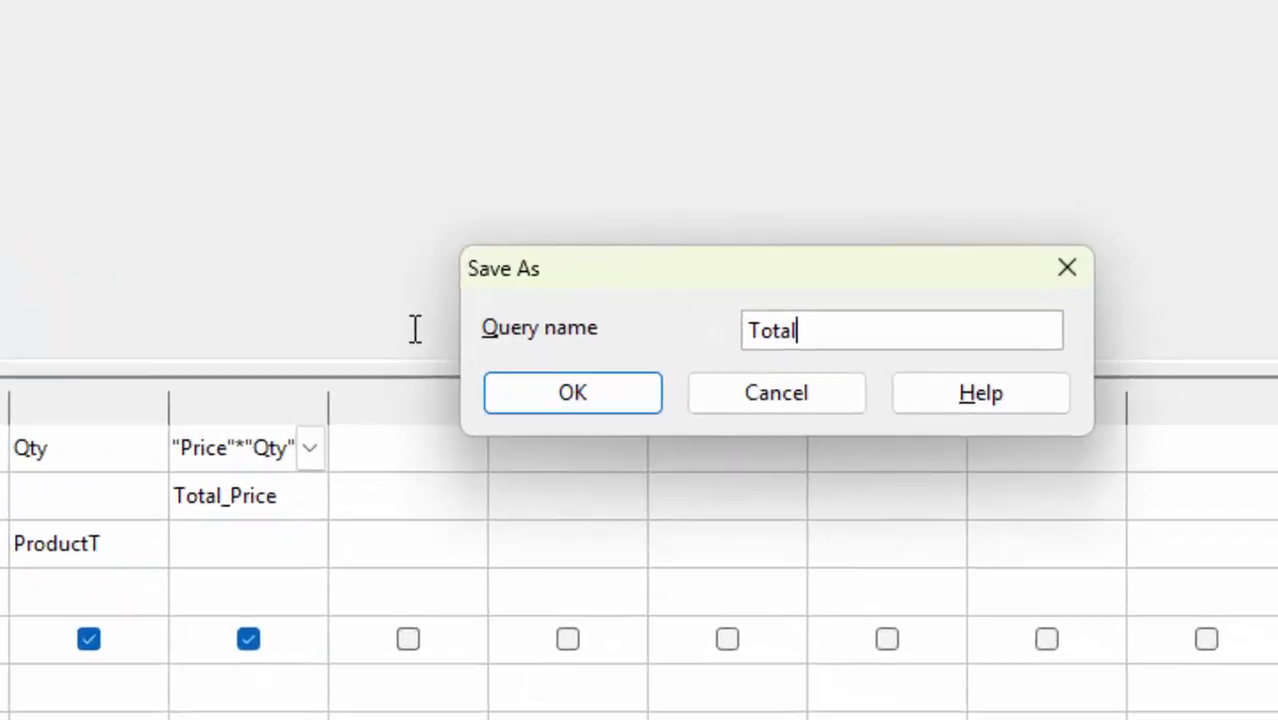
click(713, 488)
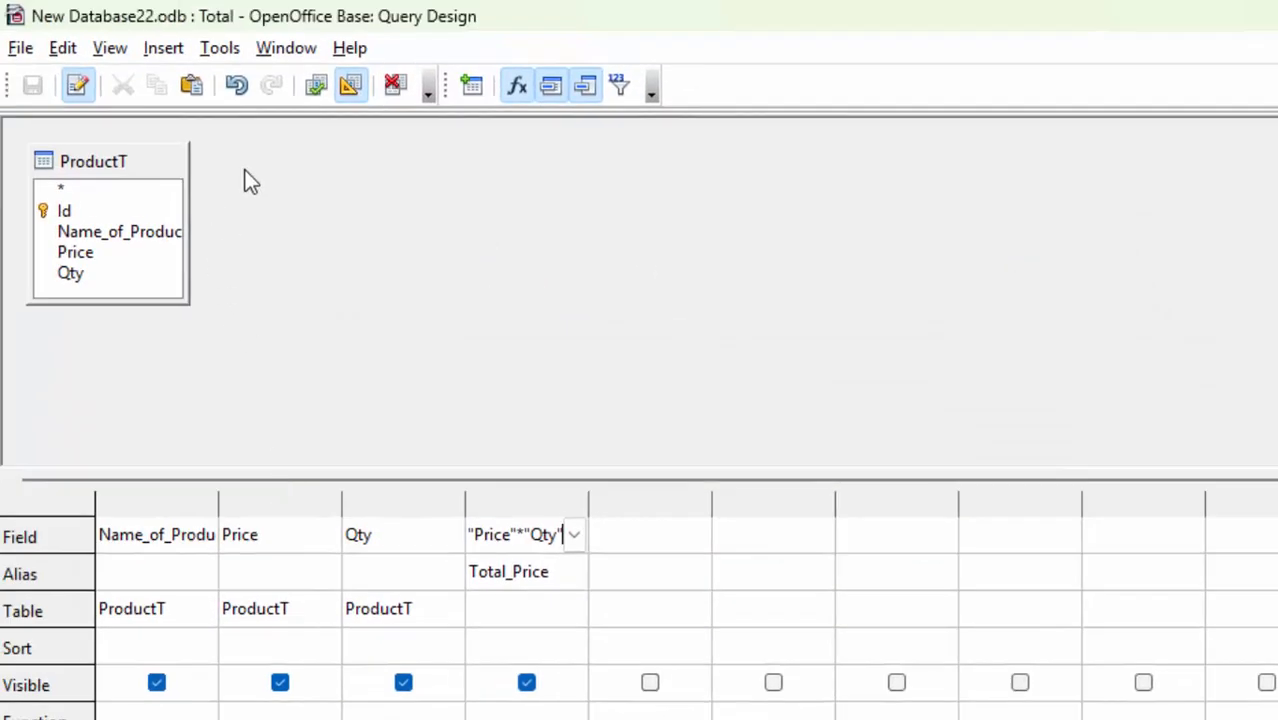
click(316, 86)
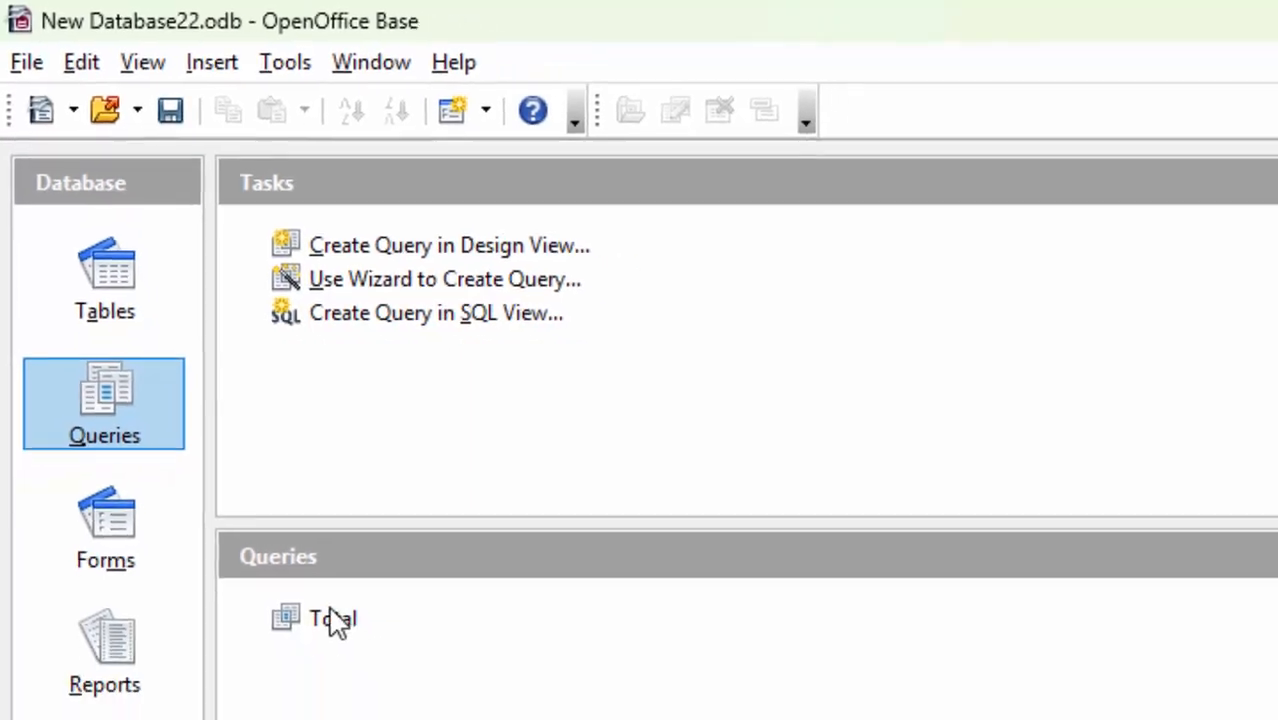
- Open the ProductT table for design editing and add a field named Discount below Qty
click(123, 278)
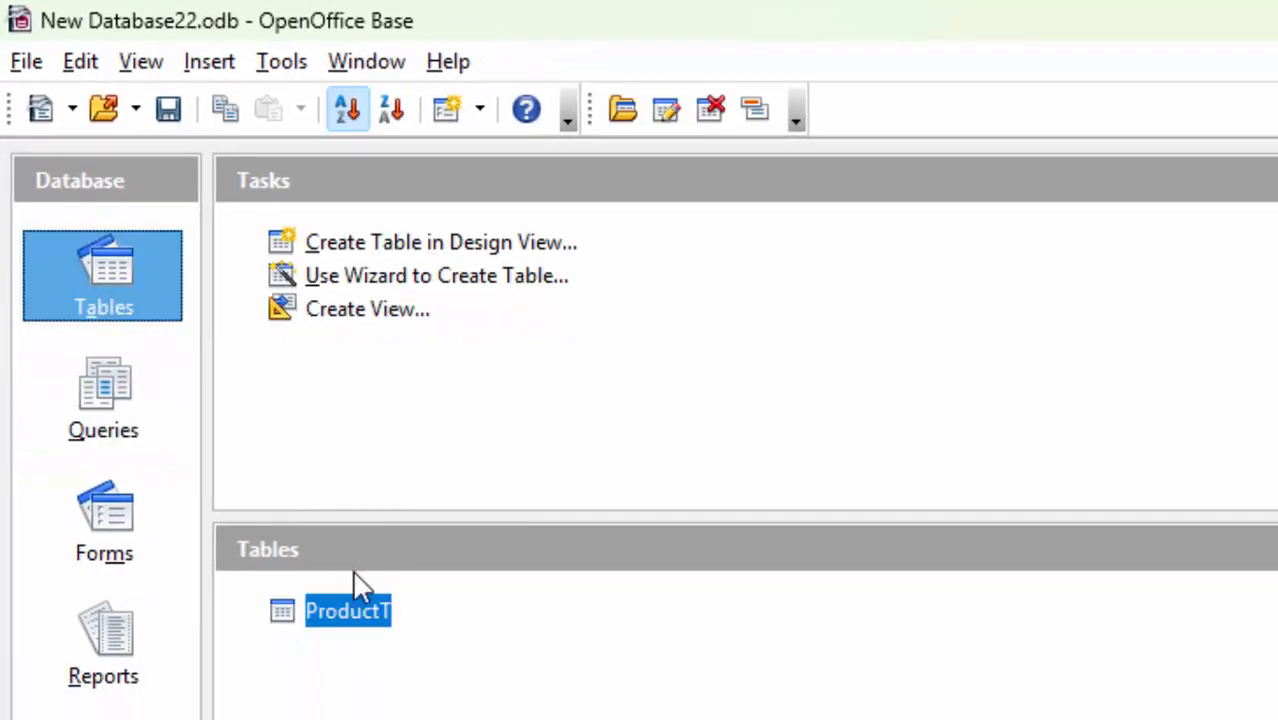
right_click(370, 608)
click(397, 642)
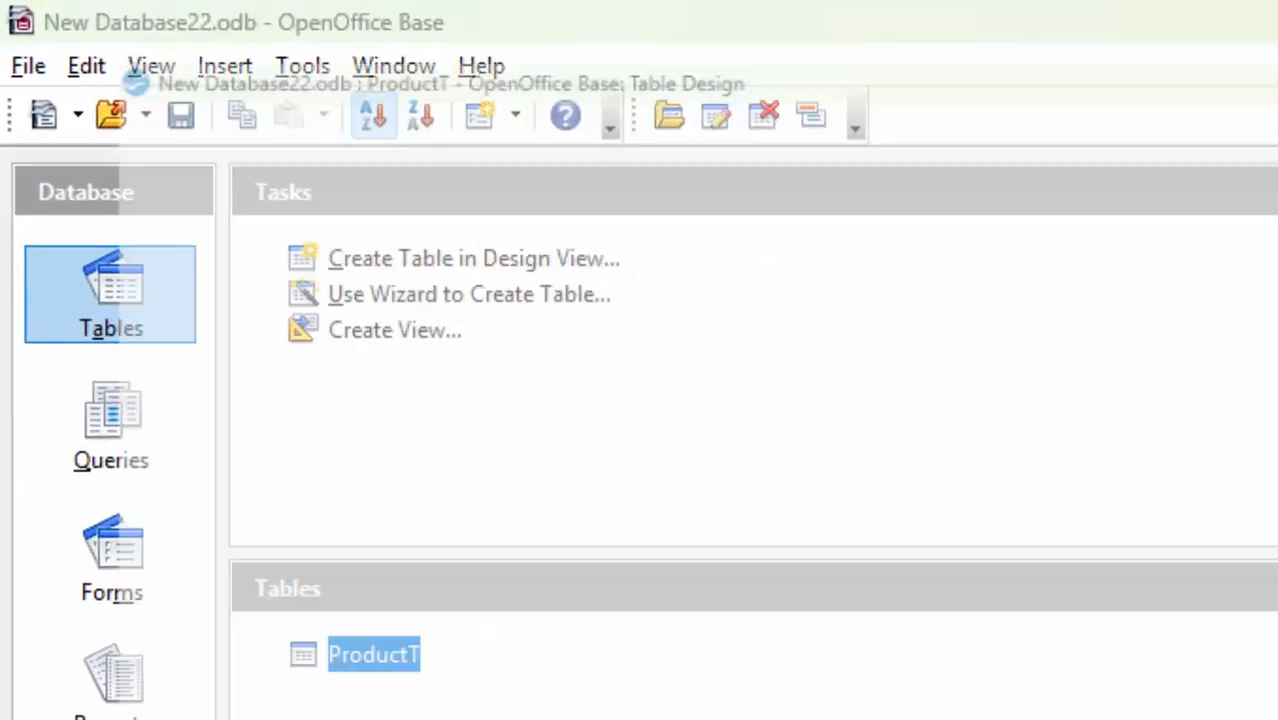
click(252, 495)
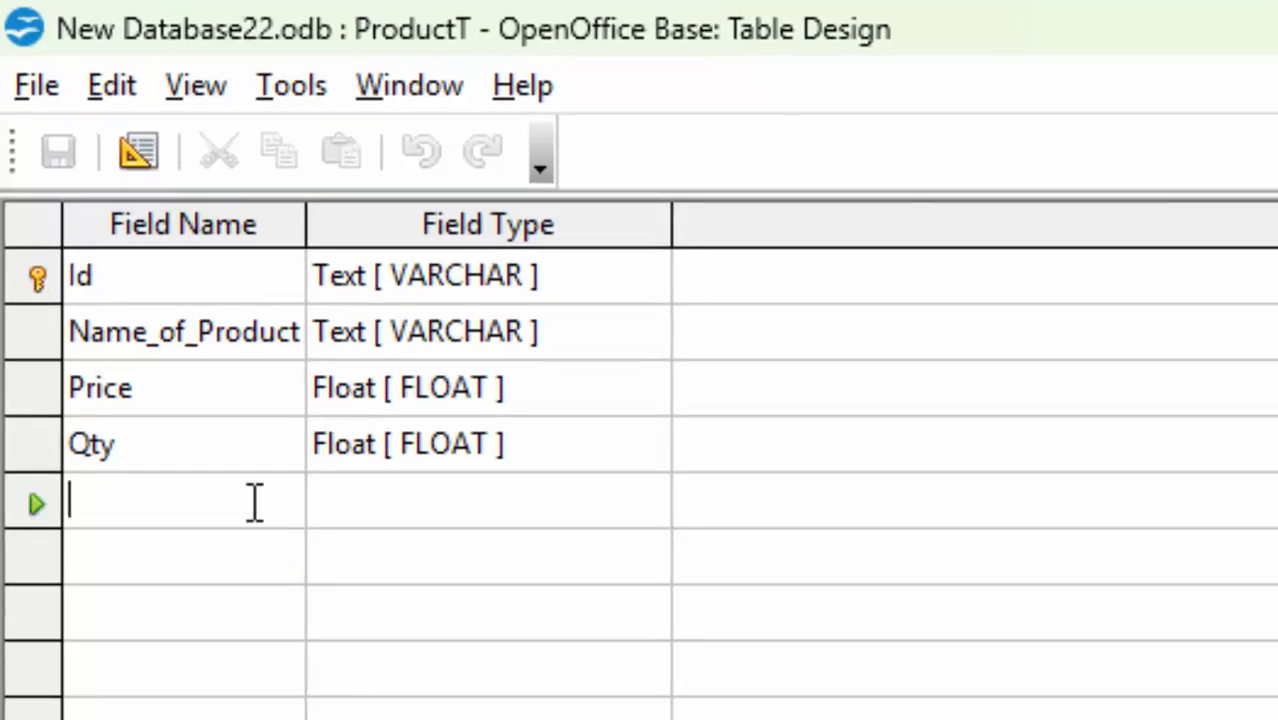
text(Disc)
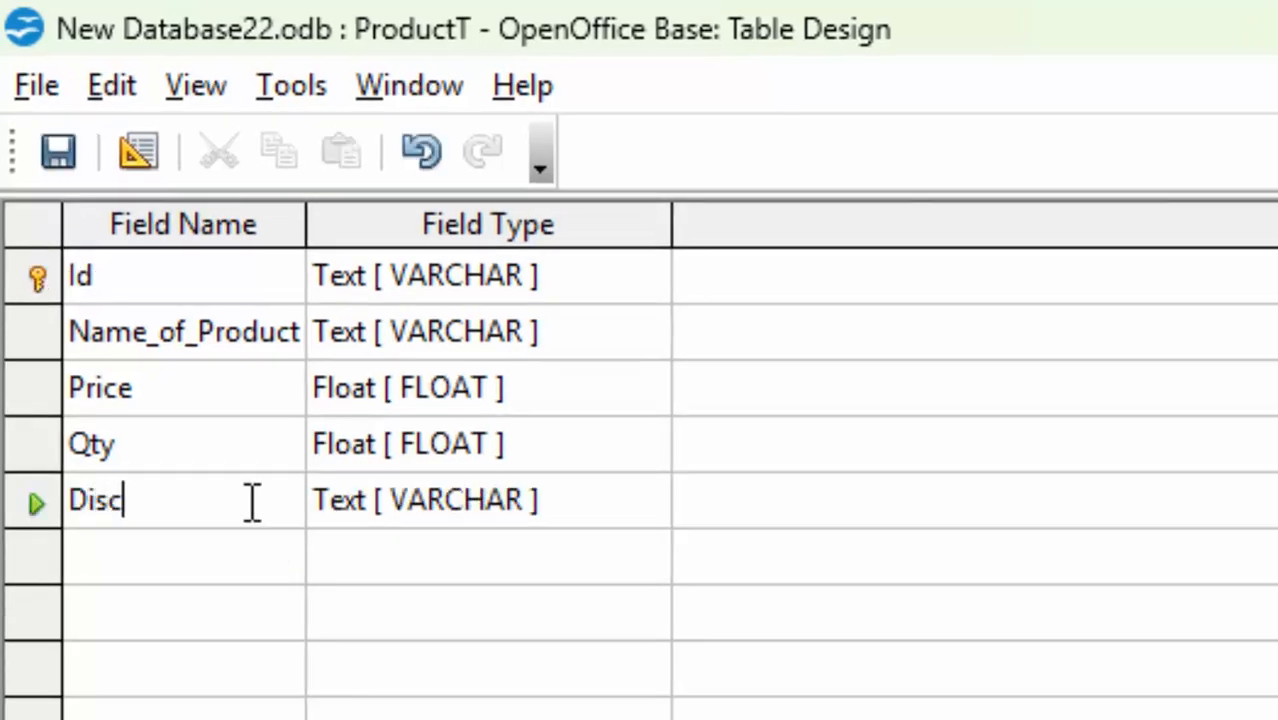
text(ount)
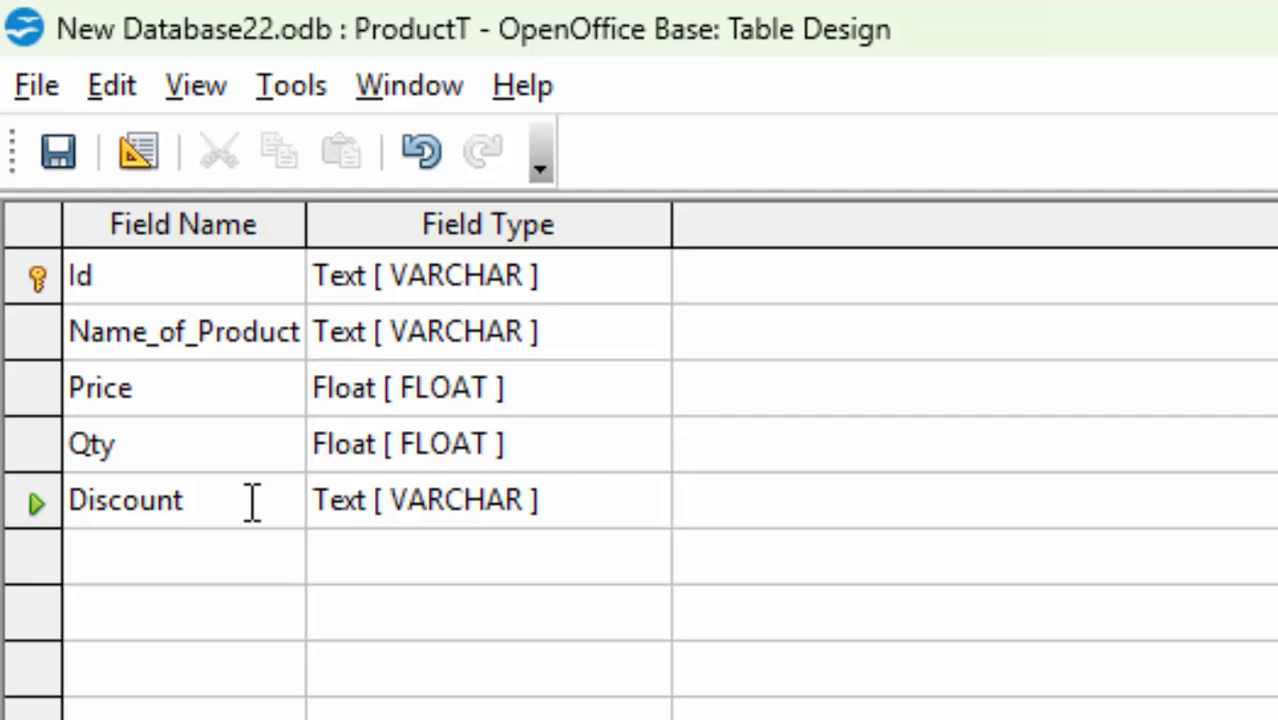
- Set the field type of the Discount field to Float [ FLOAT ]
click(603, 512)
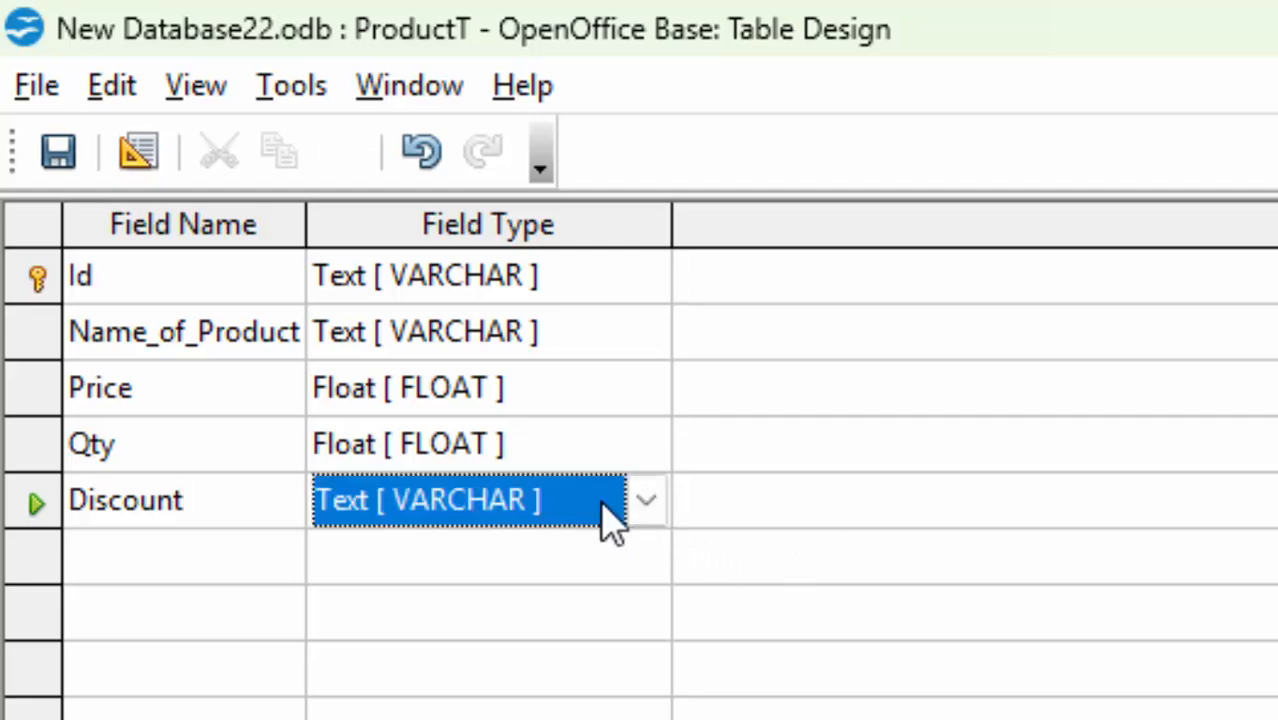
click(648, 505)
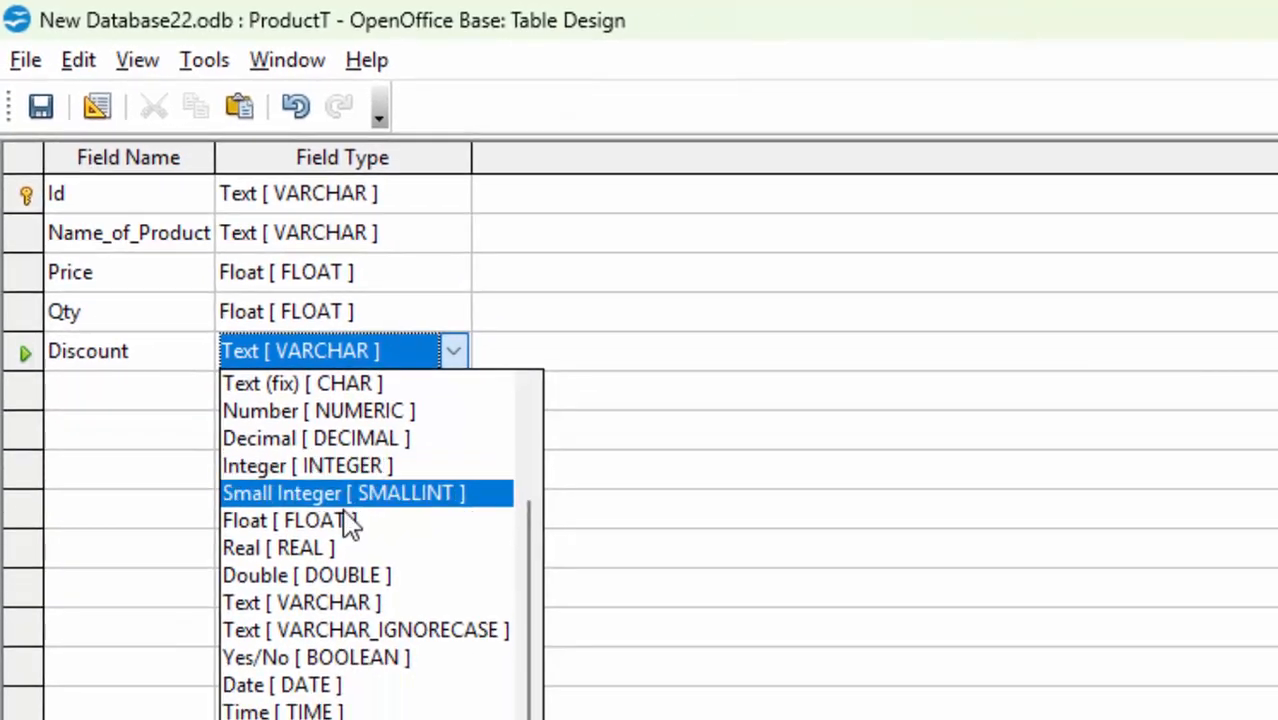
click(350, 520)
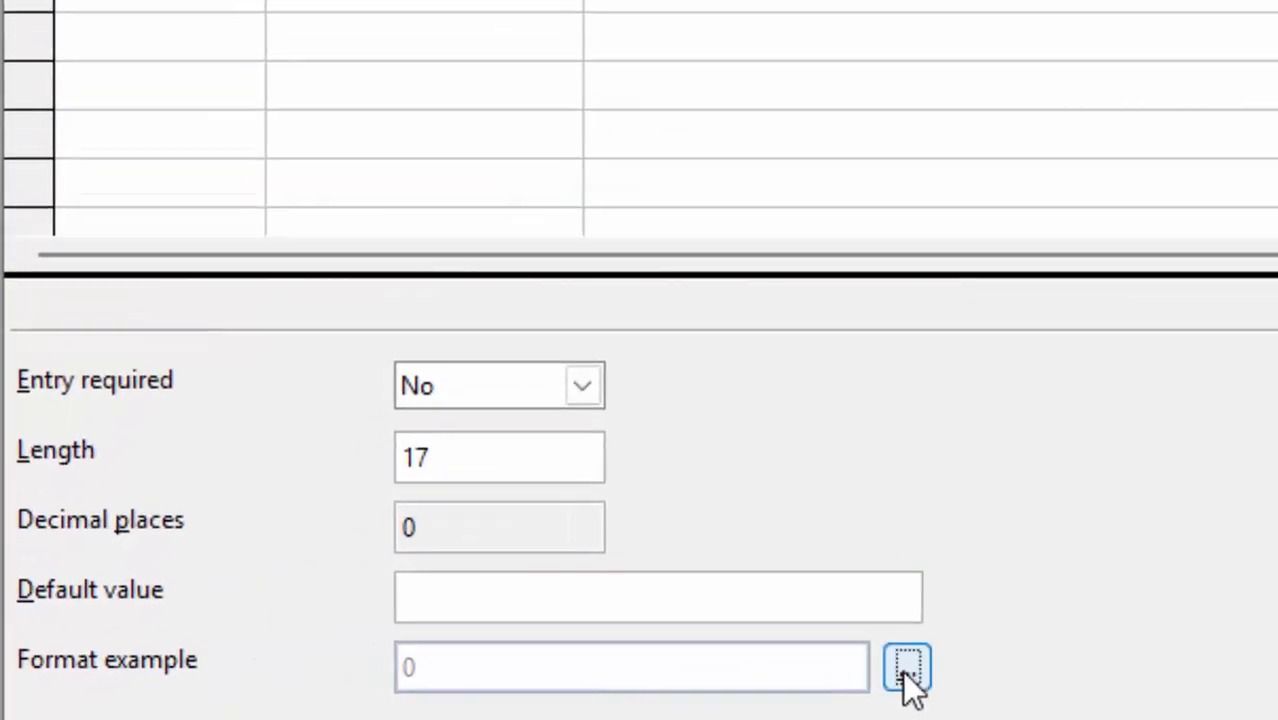
- Format the Discount field as Percent with format code 0.00%, and close the table design with the changes saved
click(908, 673)
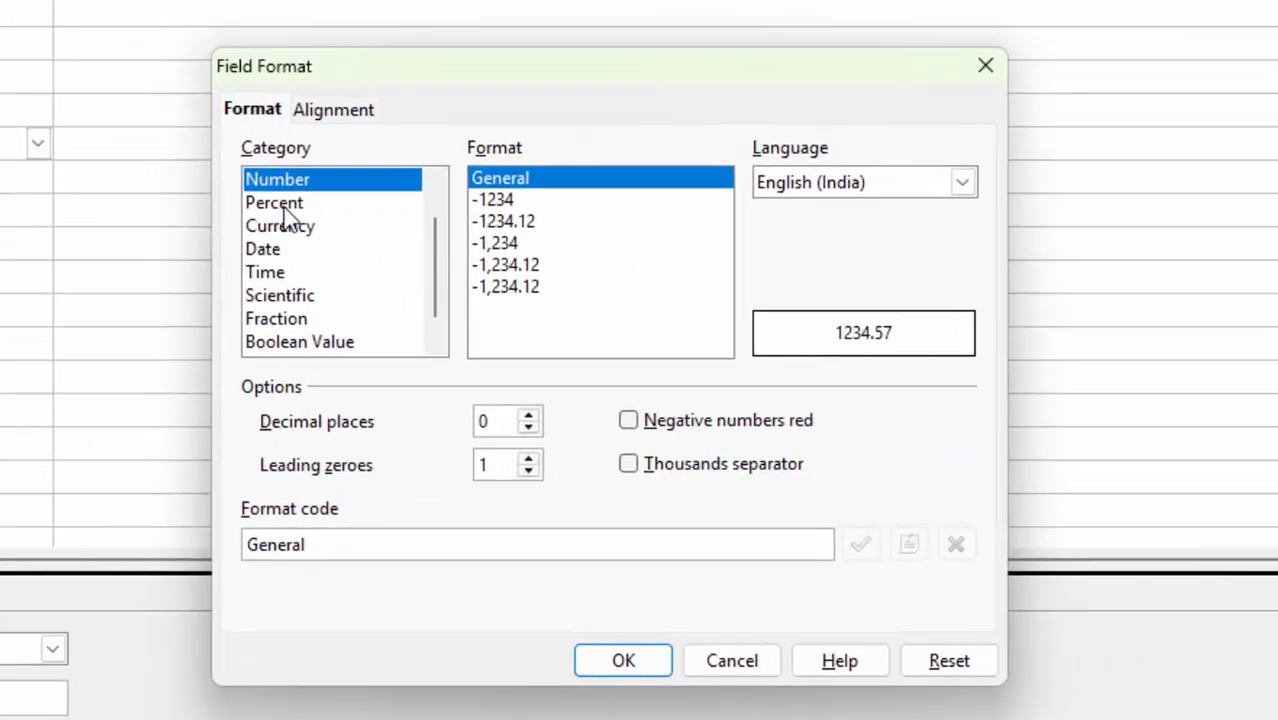
click(366, 246)
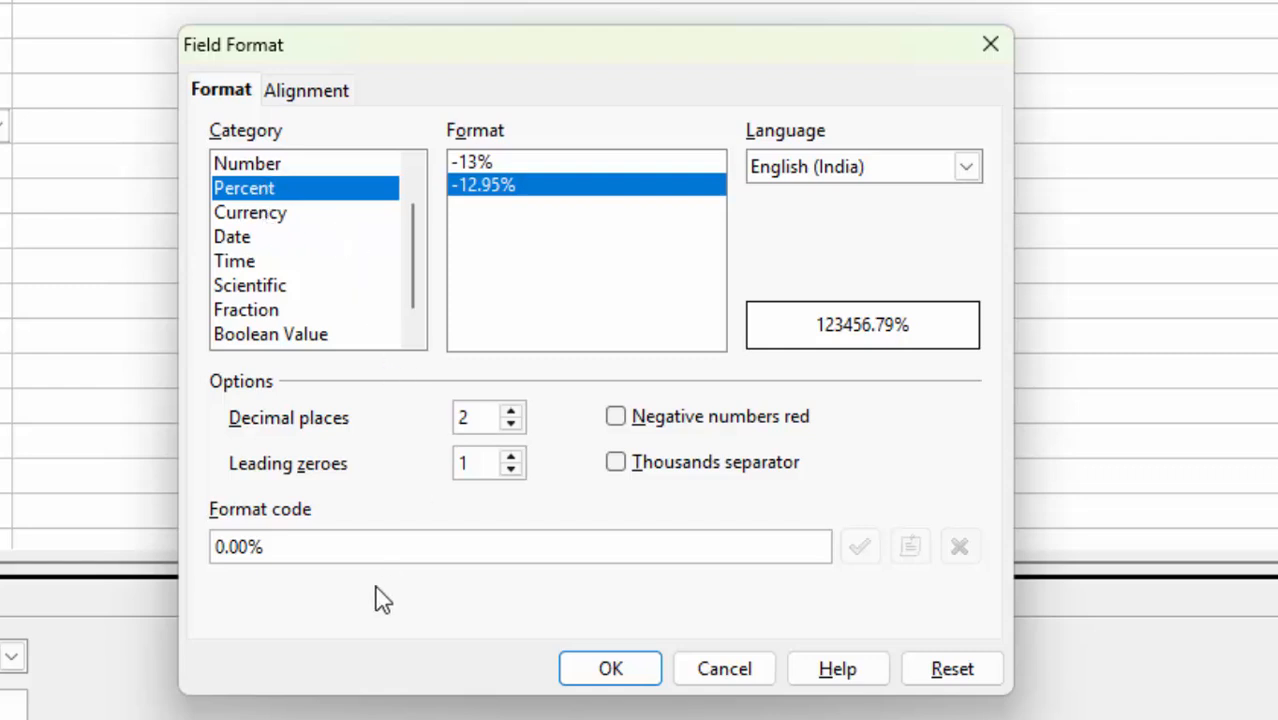
drag(275, 550, 177, 543)
click(289, 547)
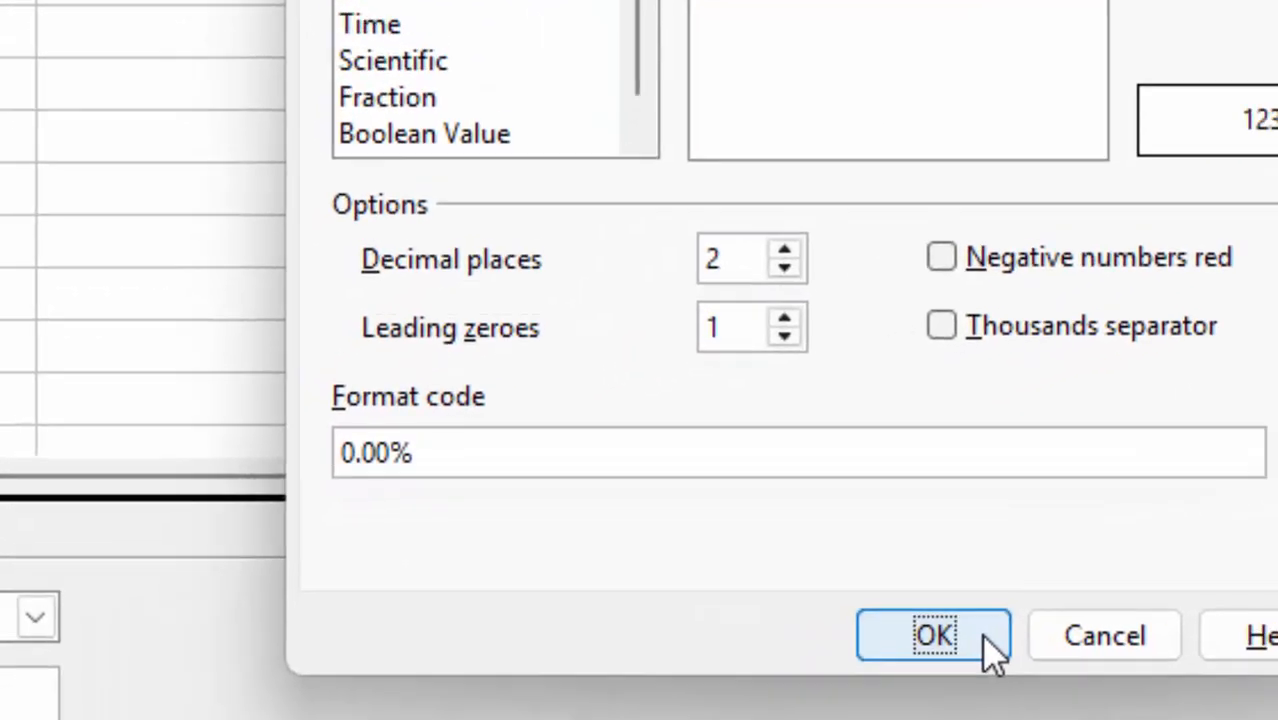
click(982, 638)
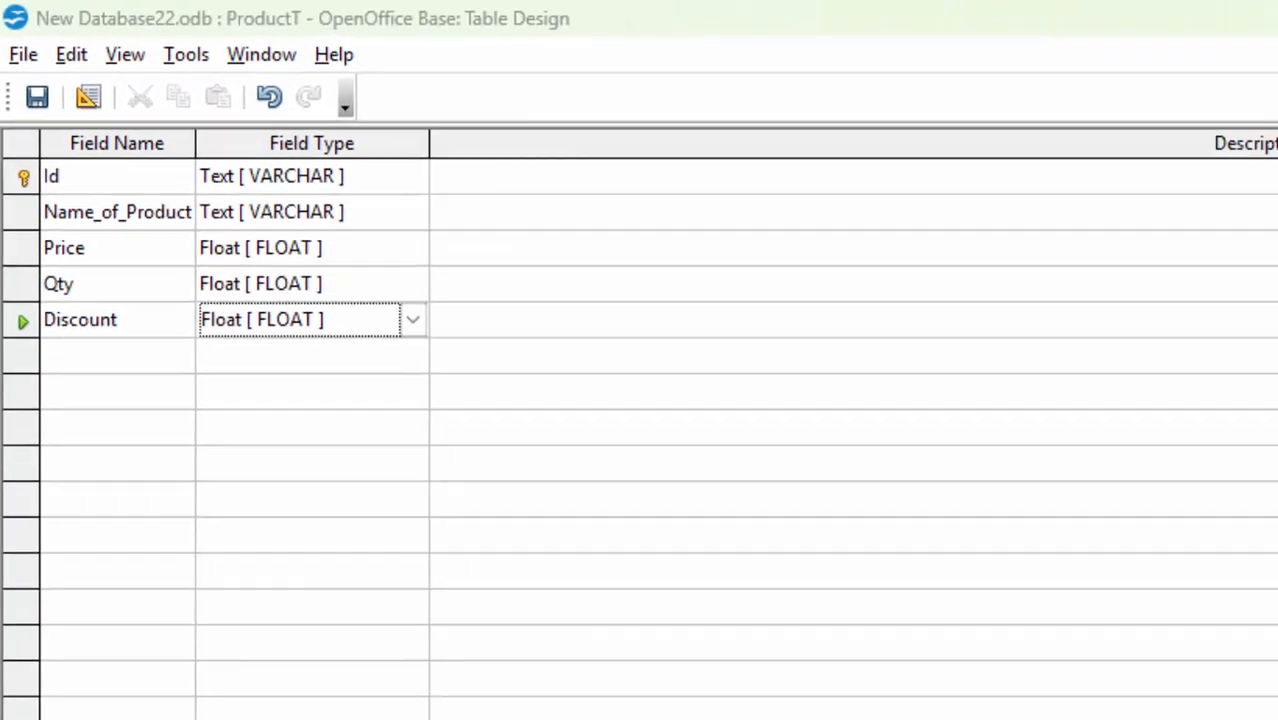
key(ctrl+w)
click(622, 391)
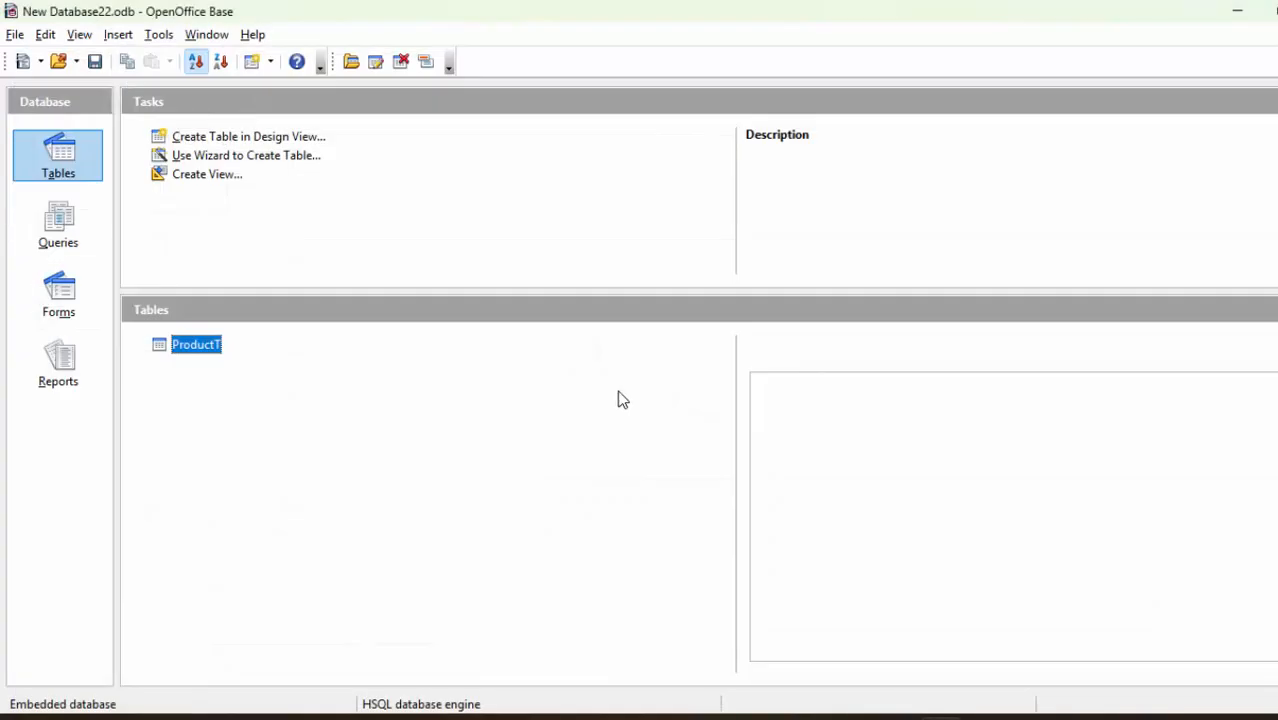
- Open the ProductT table data and enter discounts of 5% for Keyboard, 7% for Mouse and 10% for LED
double_click(180, 344)
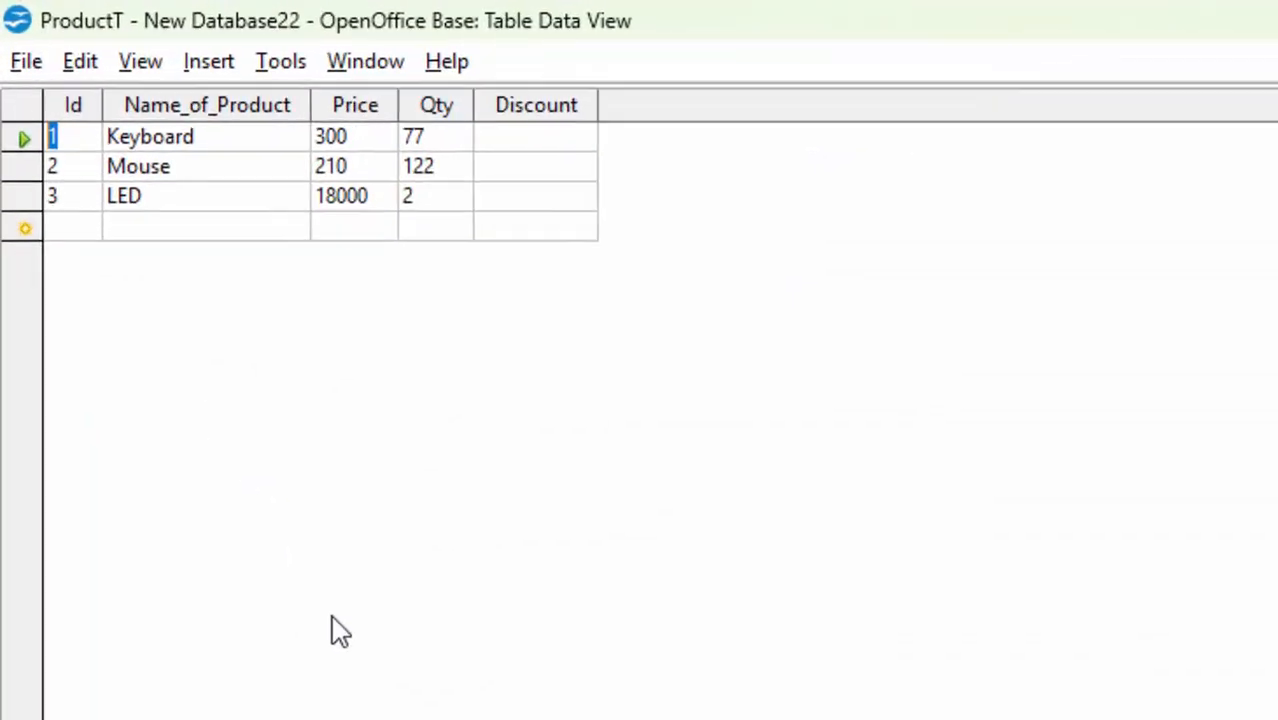
click(736, 202)
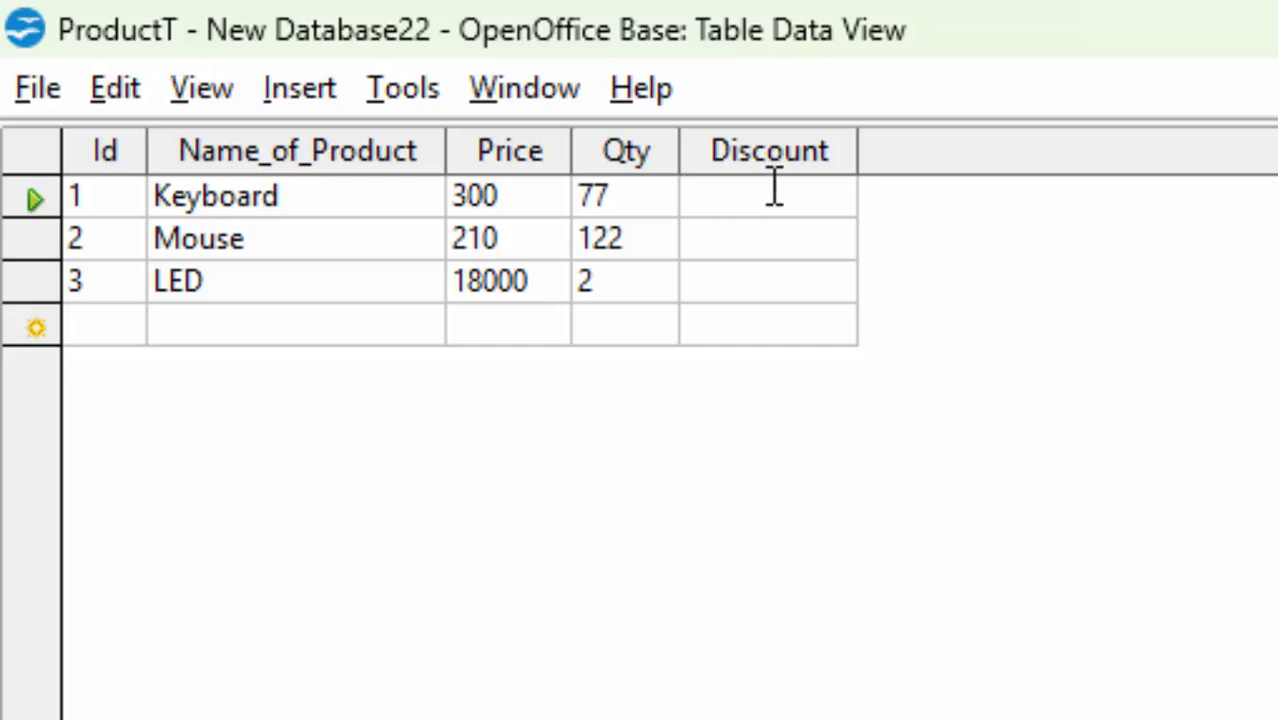
text(5%)
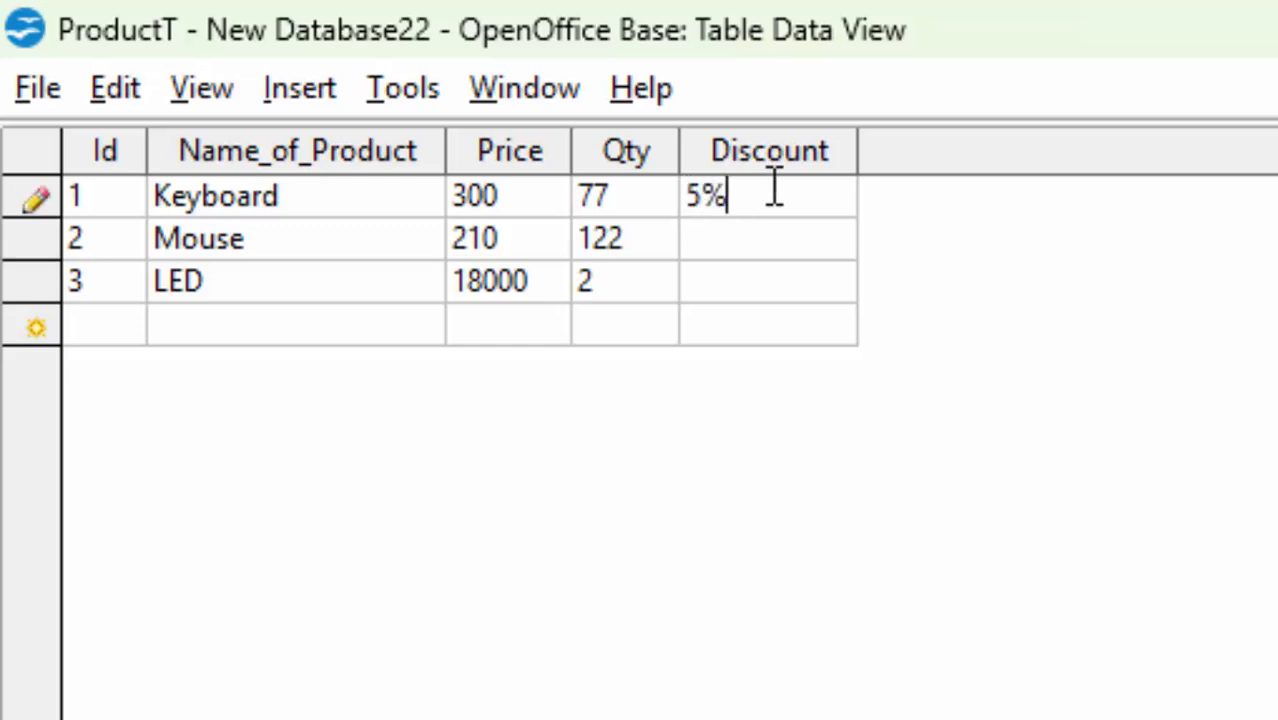
key(Return)
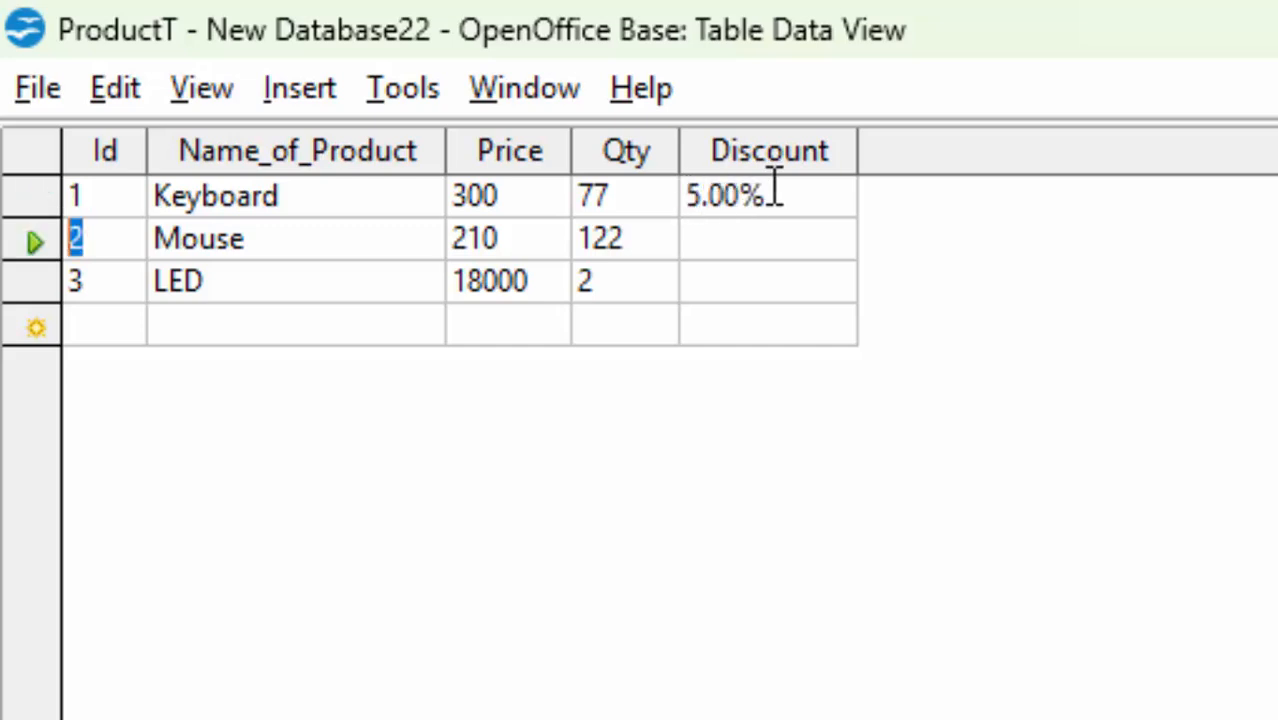
click(764, 245)
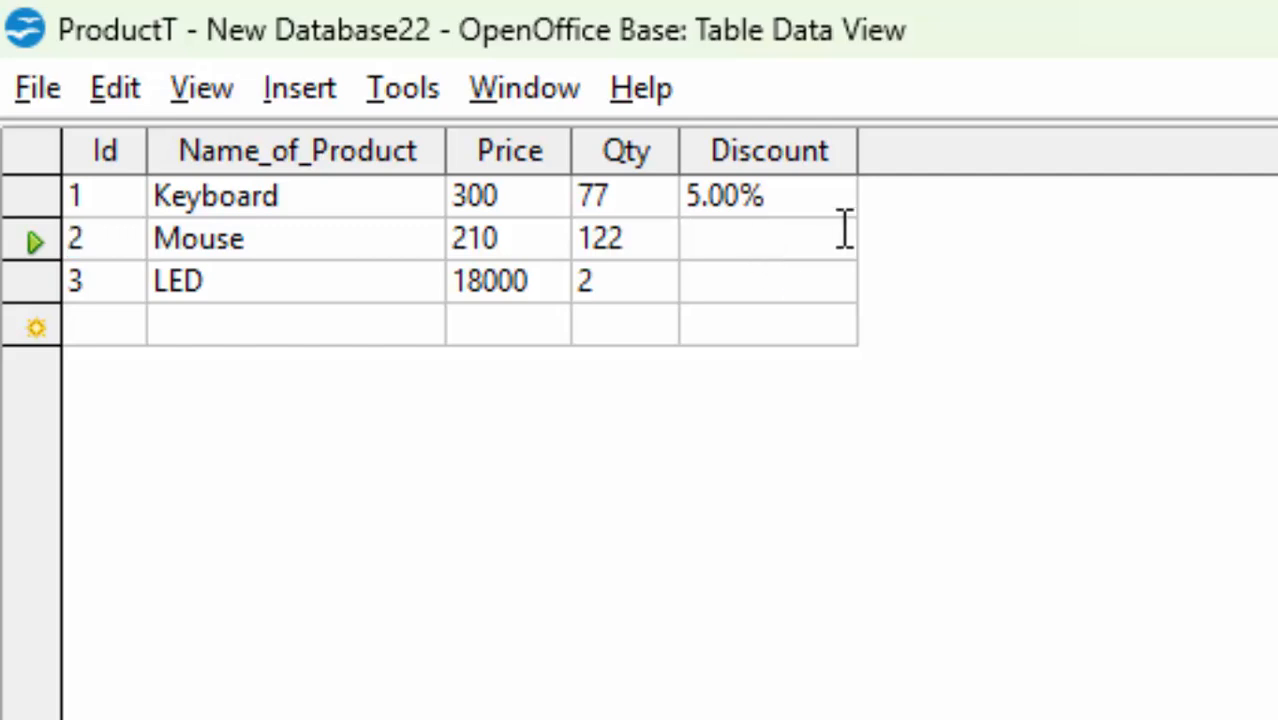
text(7%)
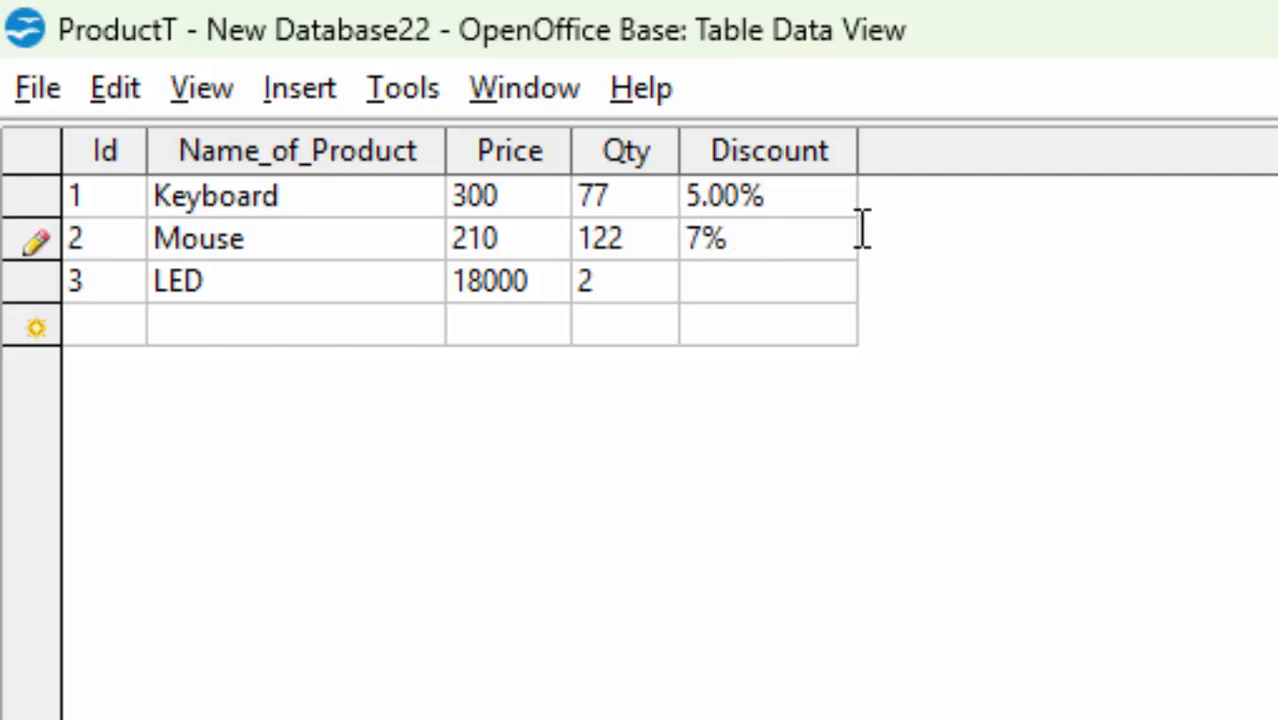
click(751, 280)
text(10)
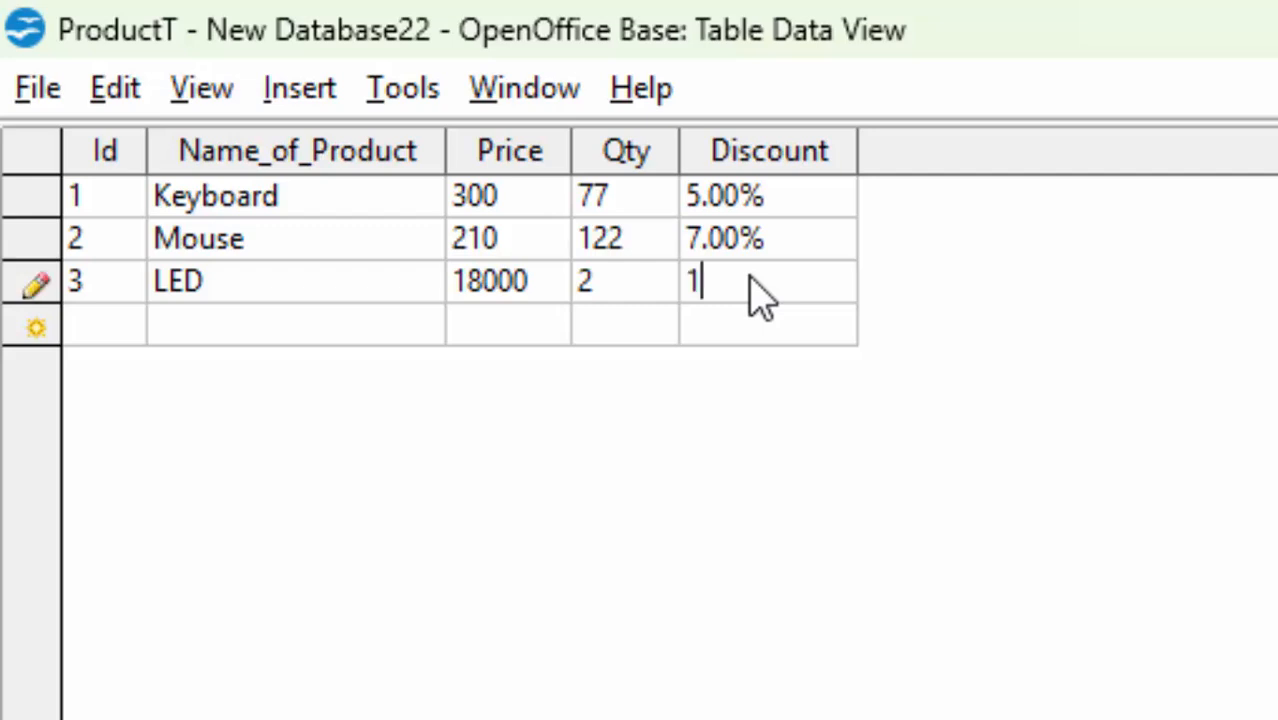
text(%)
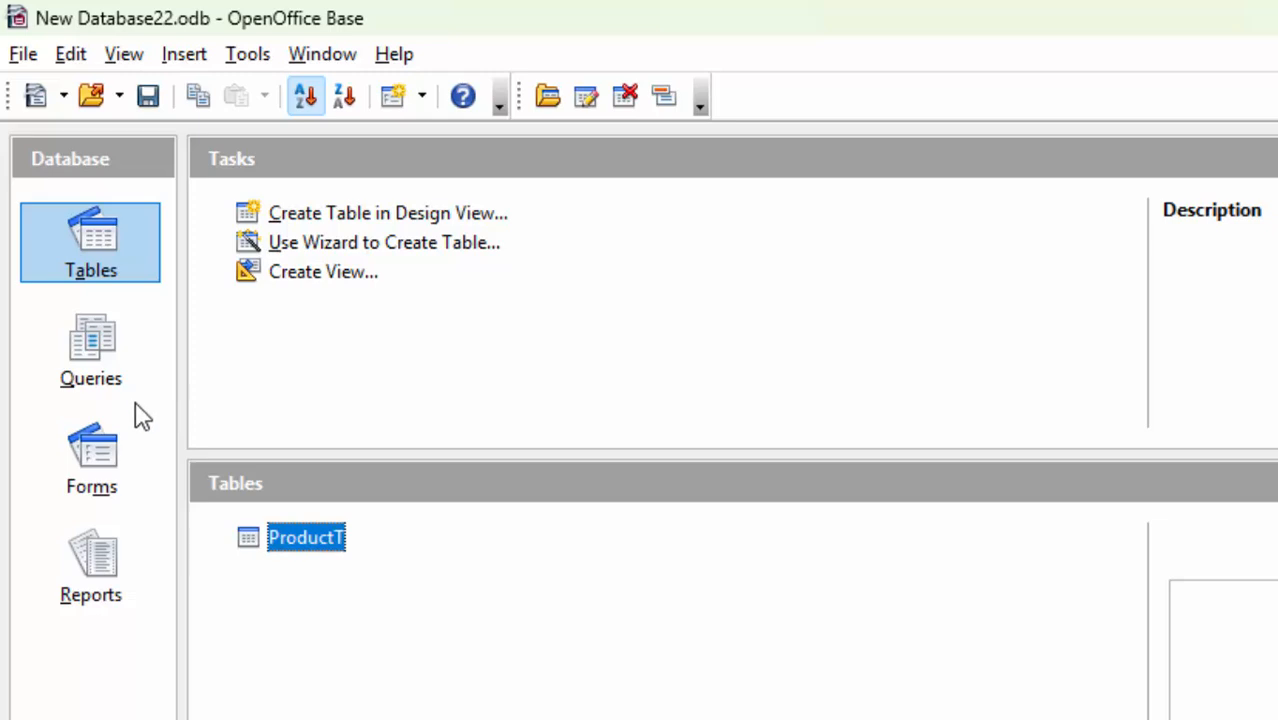
- Add the ProductT Discount field as a column after Total_Price in the Total query, and run the query to check it
click(110, 345)
double_click(257, 540)
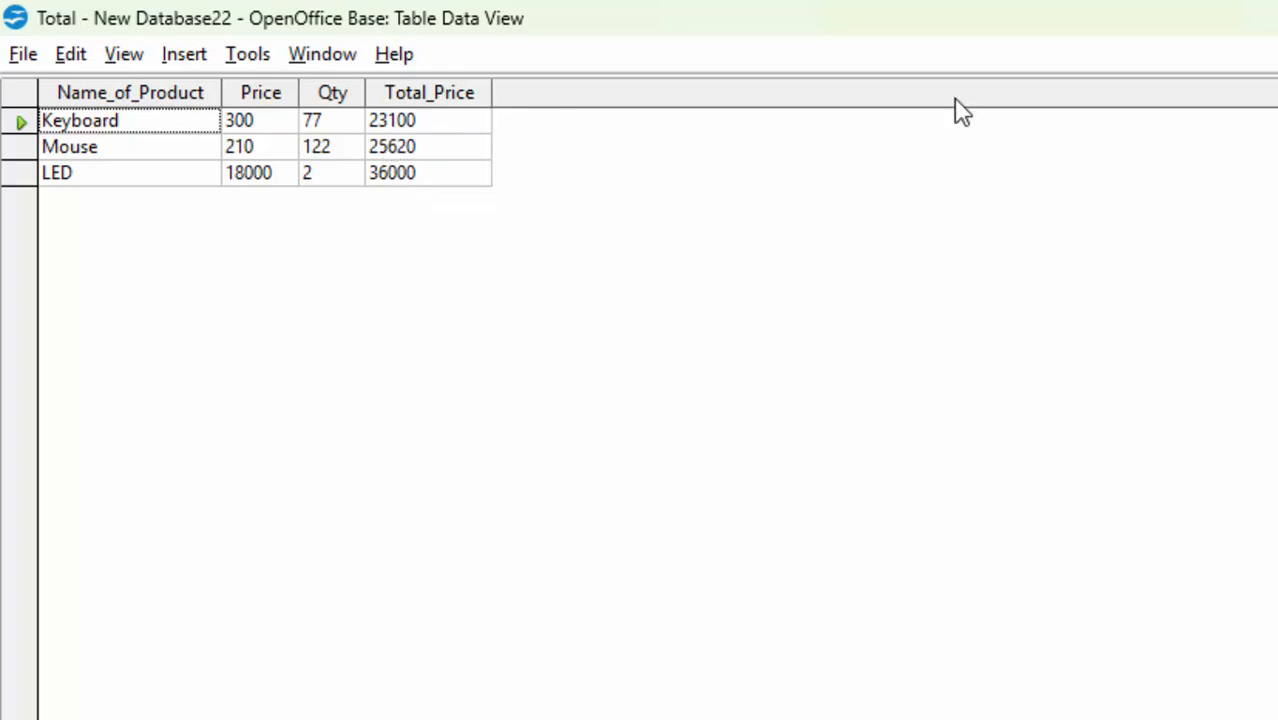
key(ctrl+w)
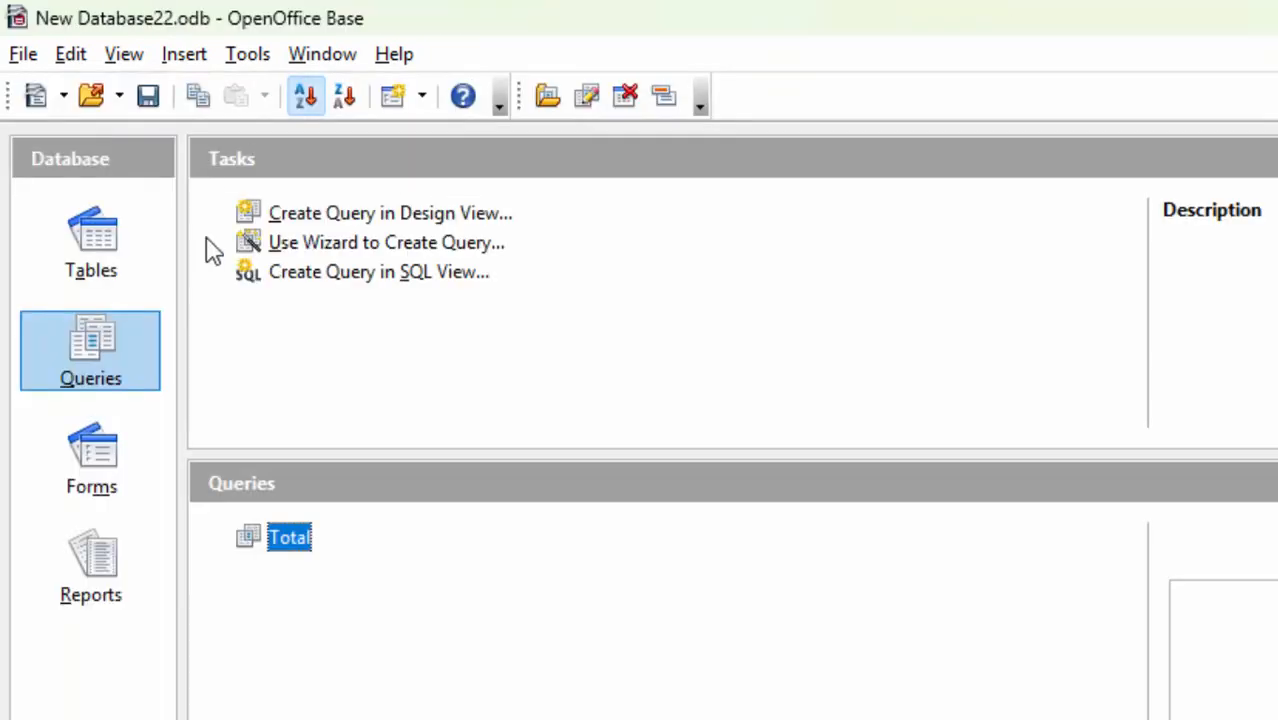
right_click(268, 538)
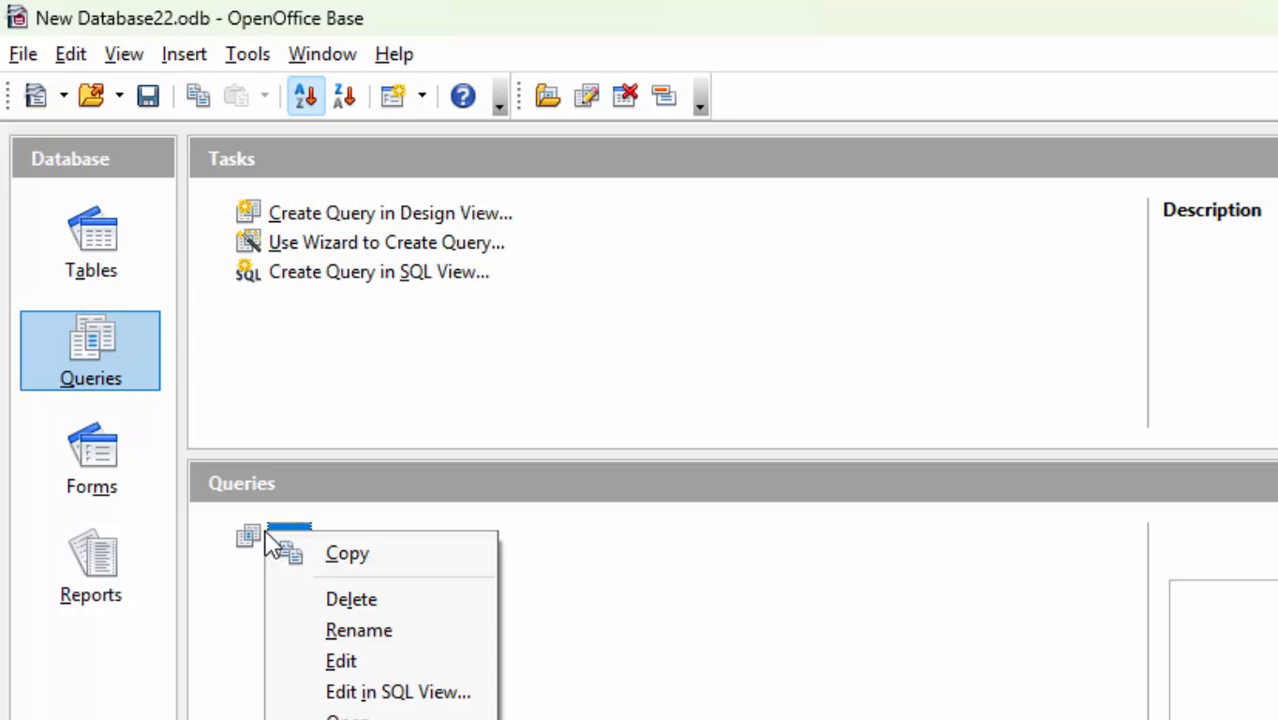
click(341, 662)
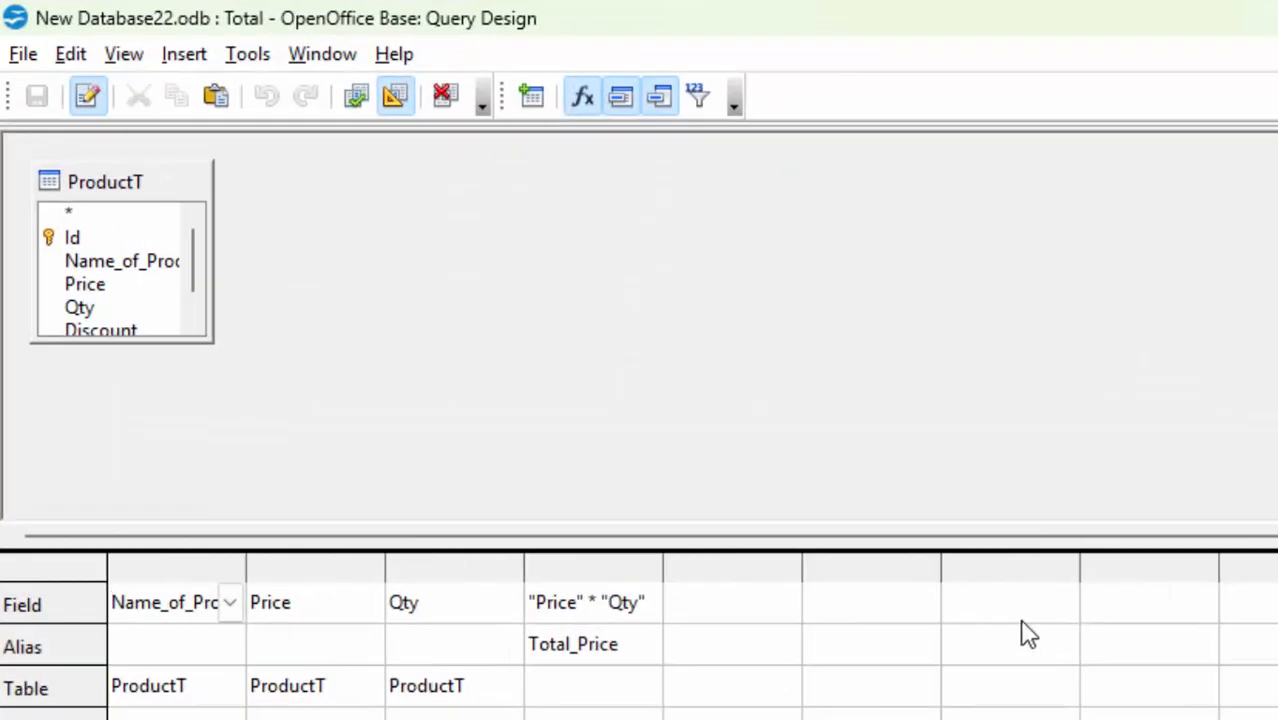
click(786, 604)
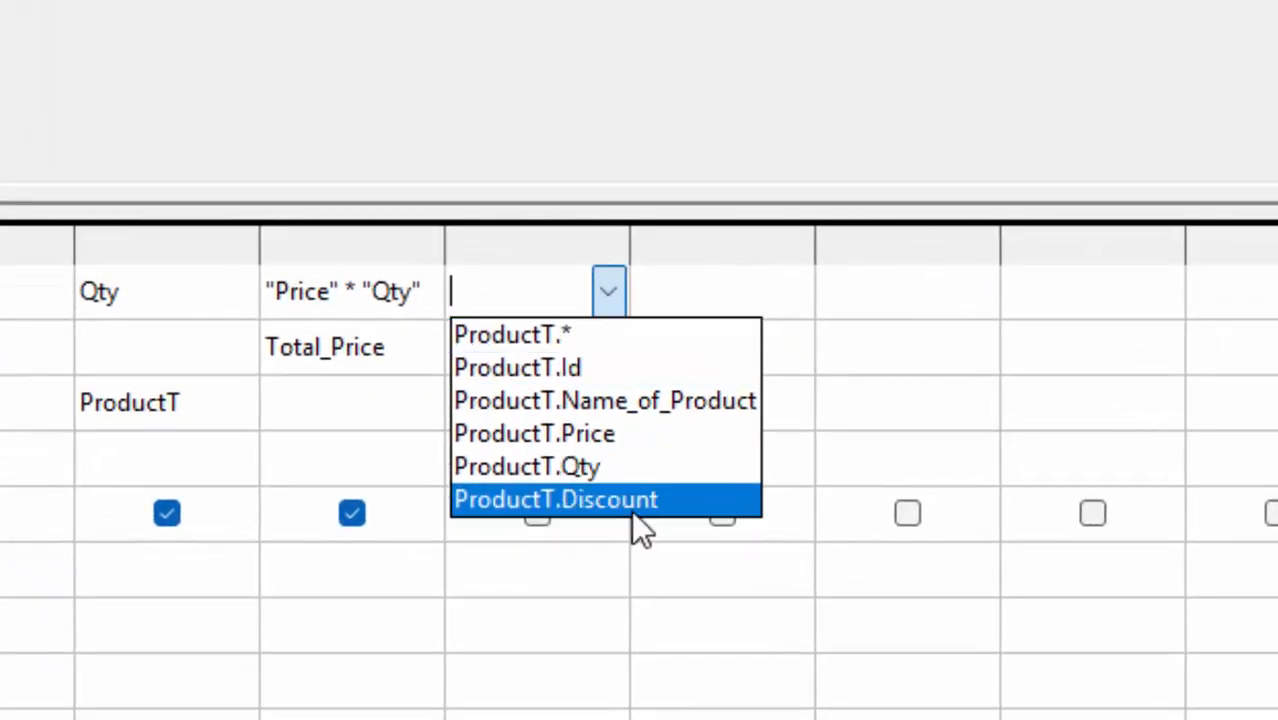
click(631, 506)
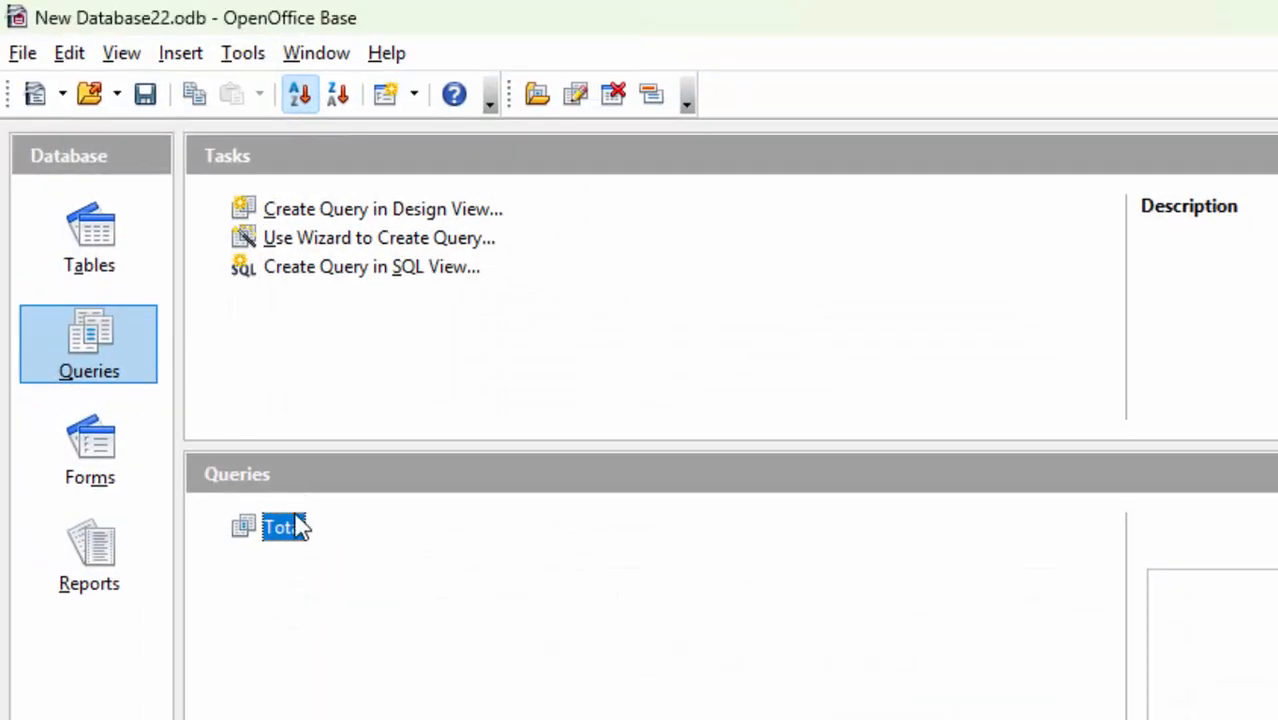
double_click(293, 526)
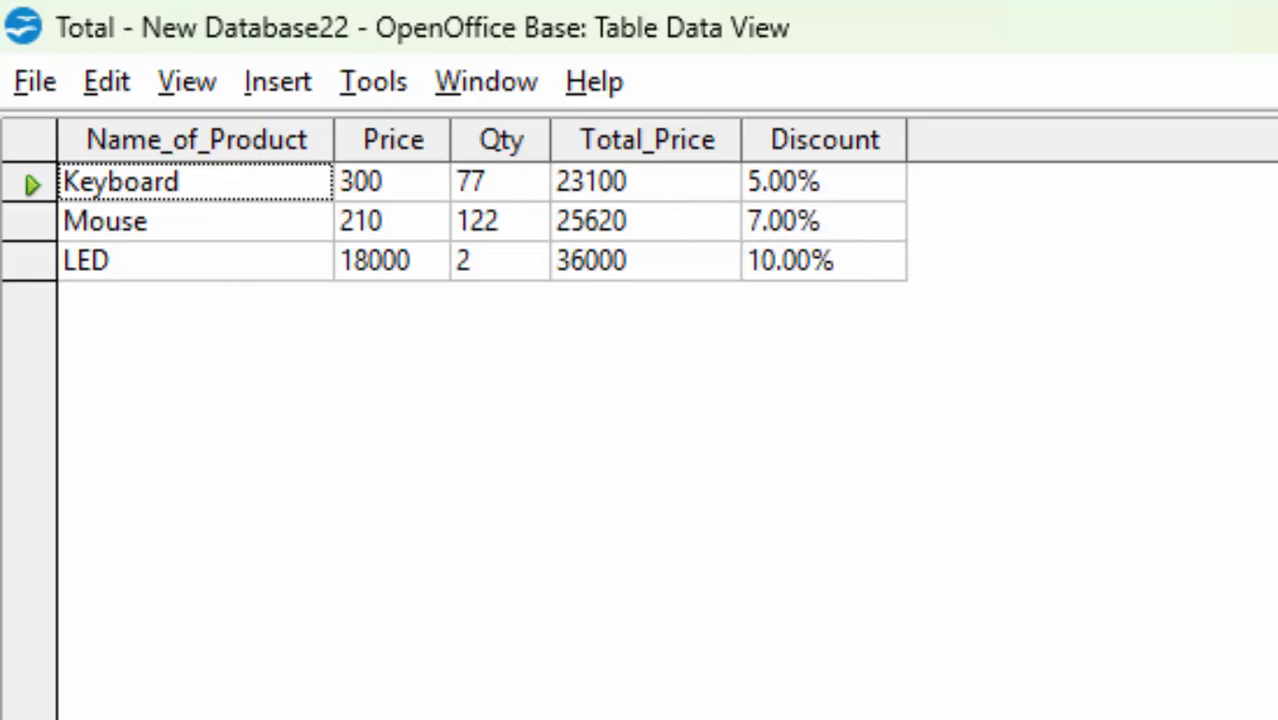
key(ctrl+w)
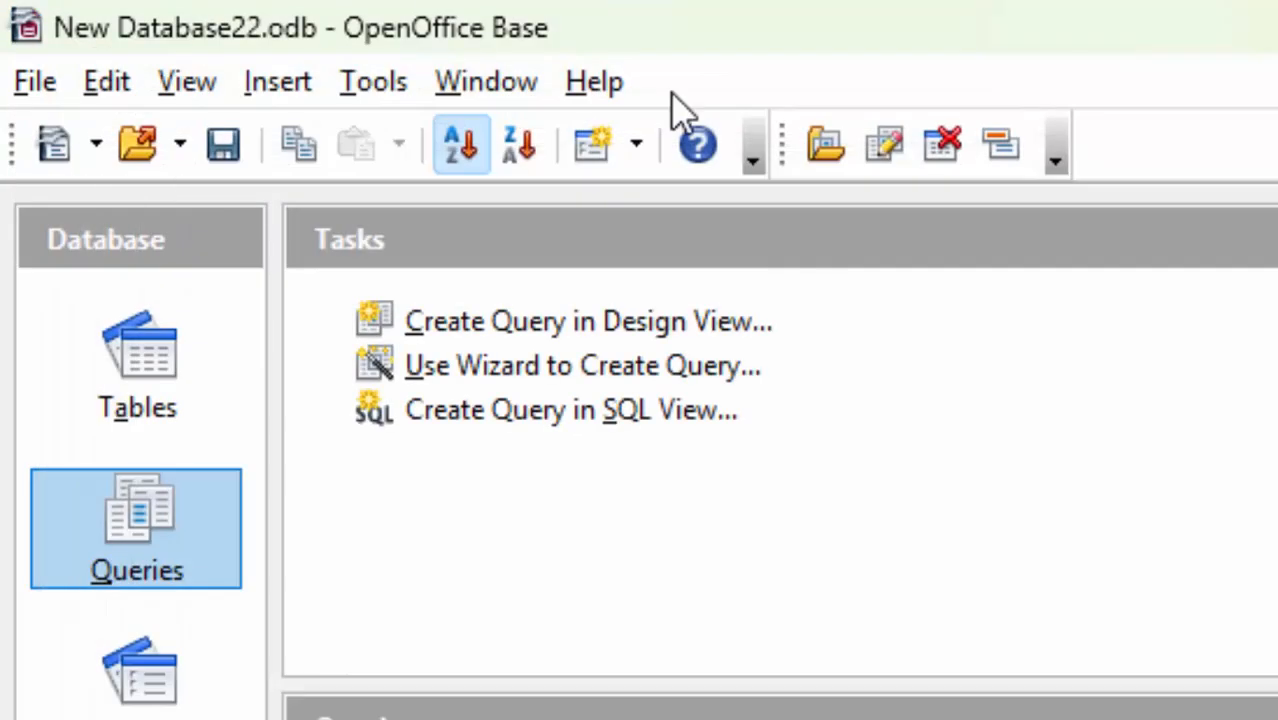
- Create a new query in design view with the Total query as its source, and enlarge its field list
click(491, 337)
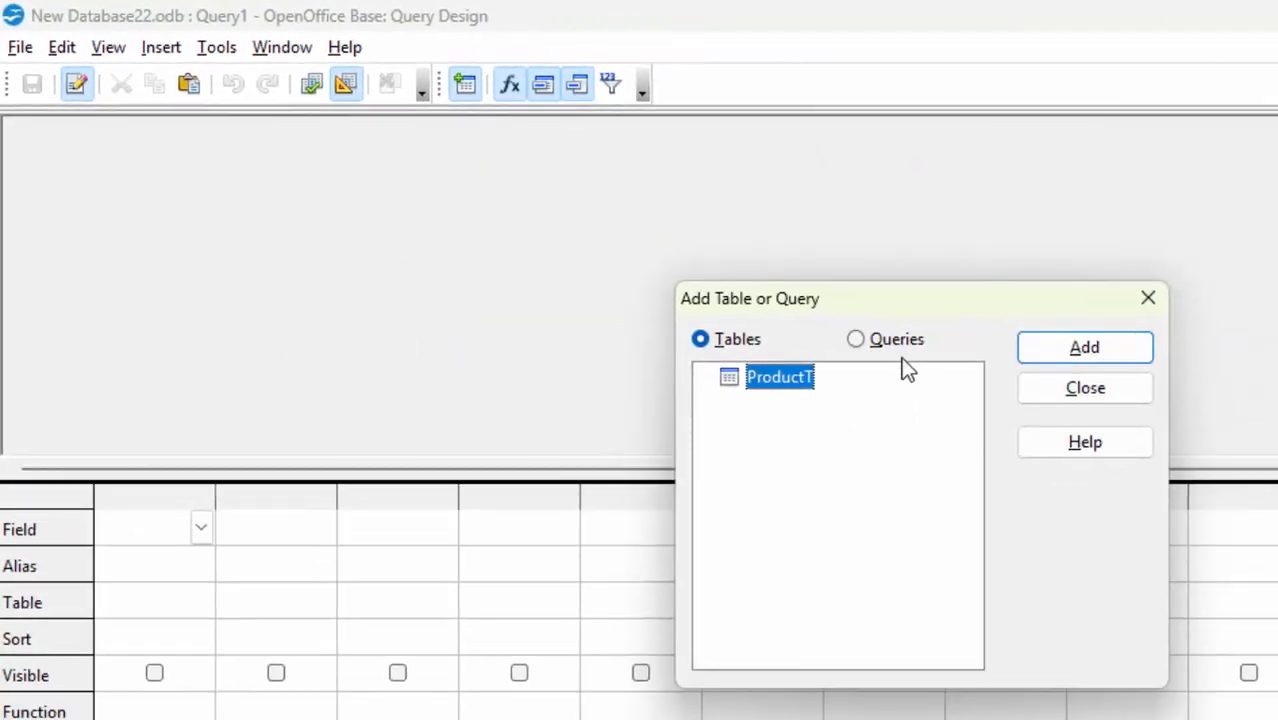
click(856, 340)
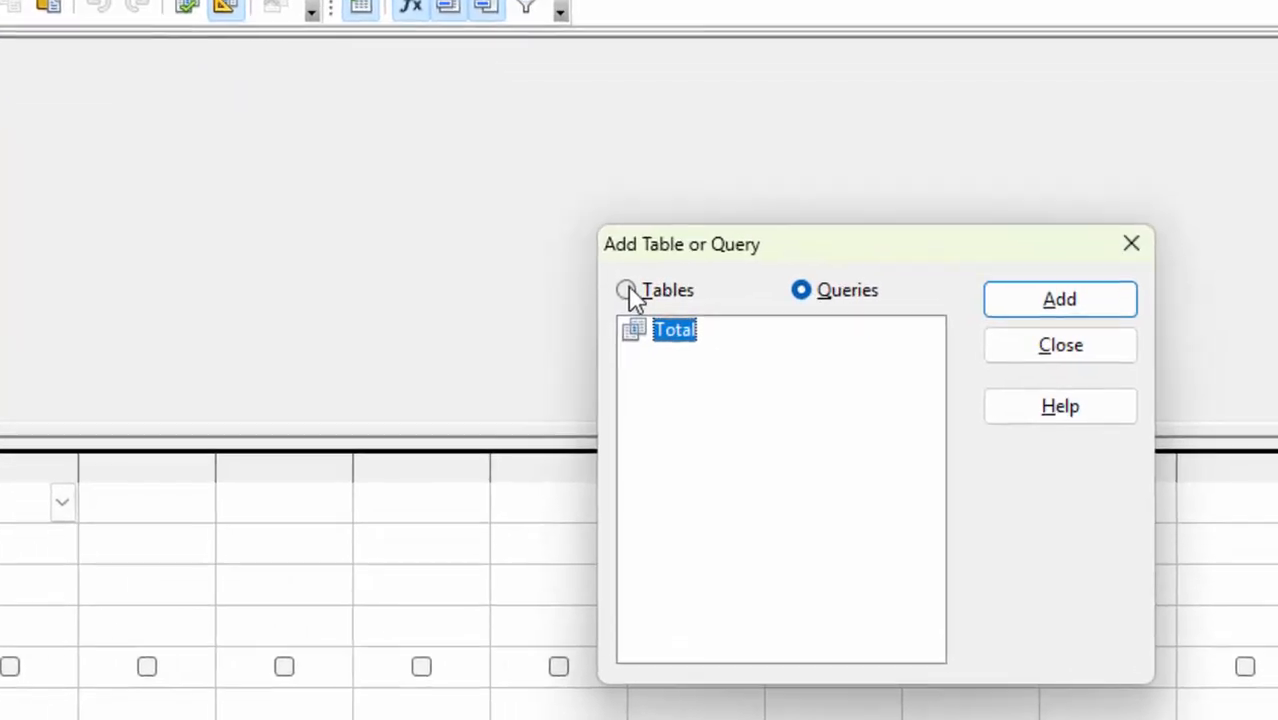
click(1000, 188)
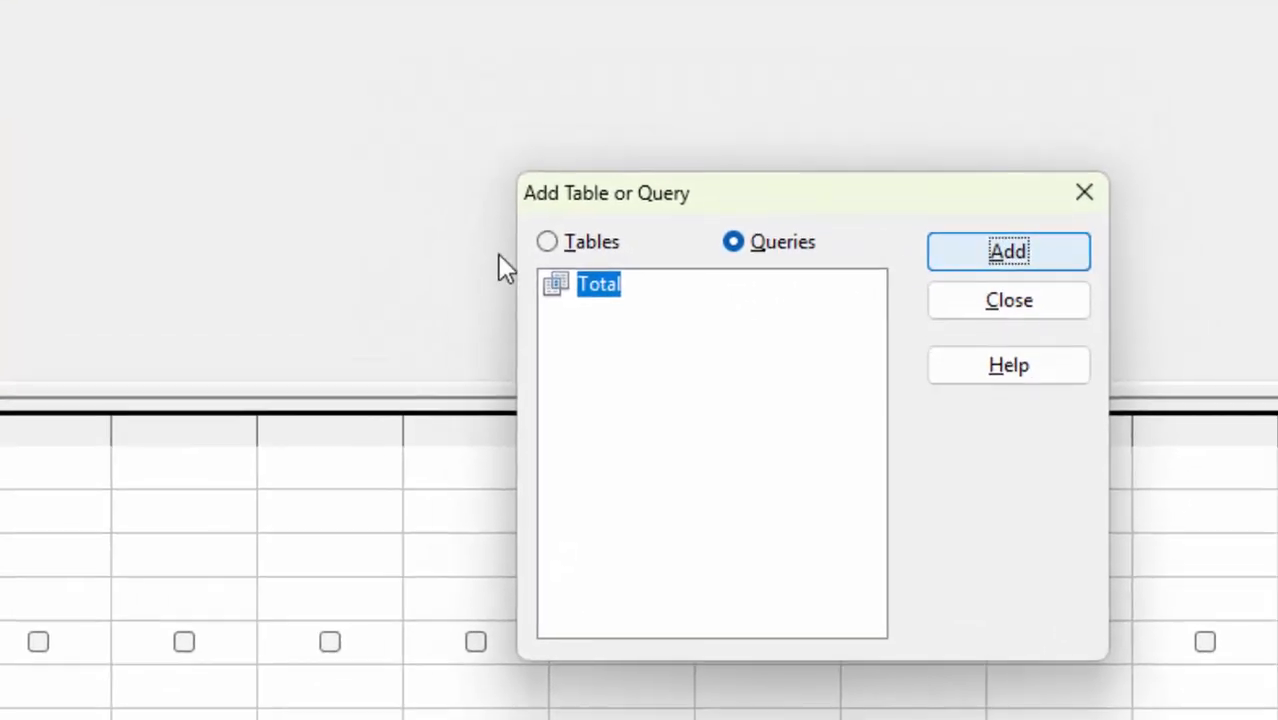
click(1092, 117)
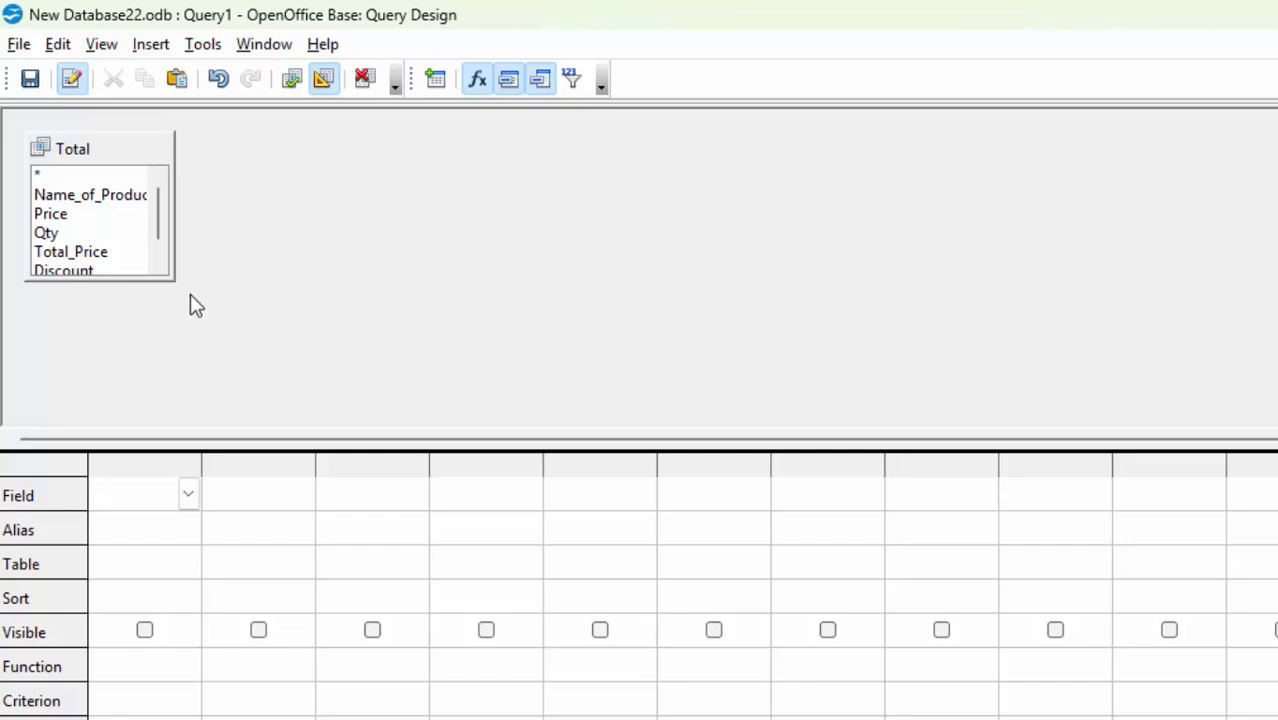
drag(150, 282, 157, 380)
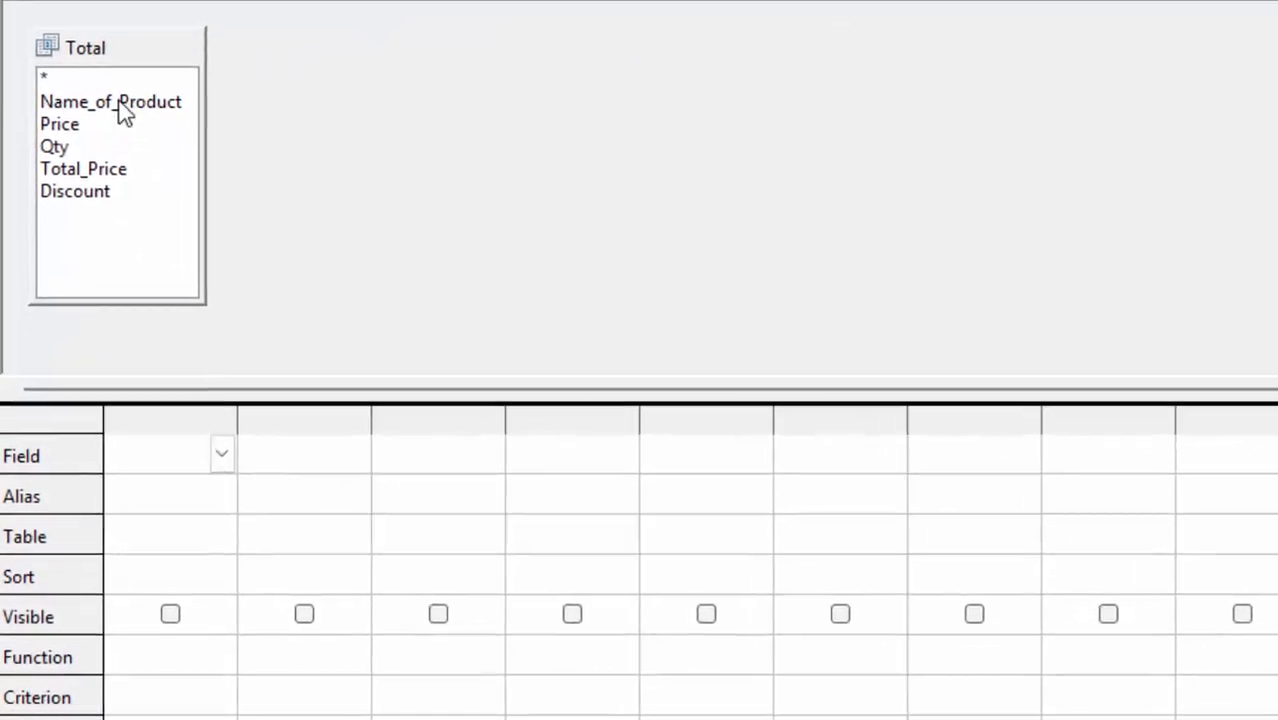
- Add the Name_of_Product, Qty, Total_Price and Discount fields of Total to the query grid
double_click(128, 80)
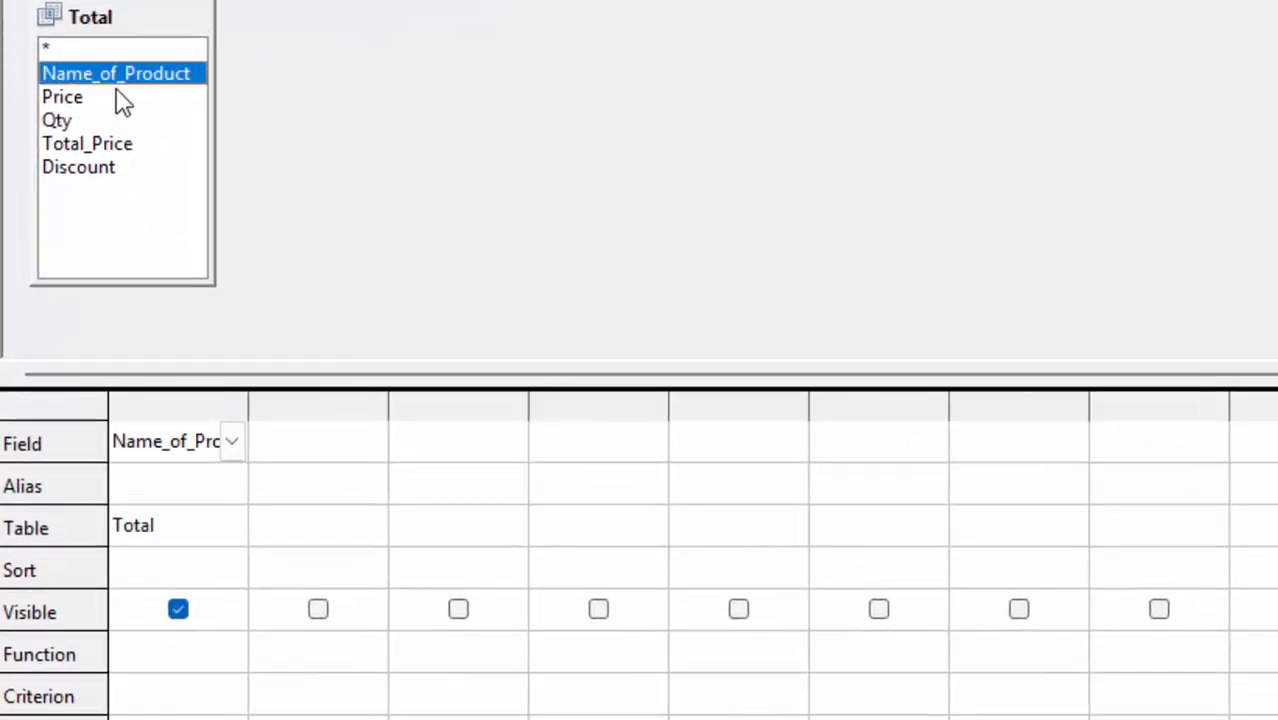
click(73, 99)
double_click(75, 122)
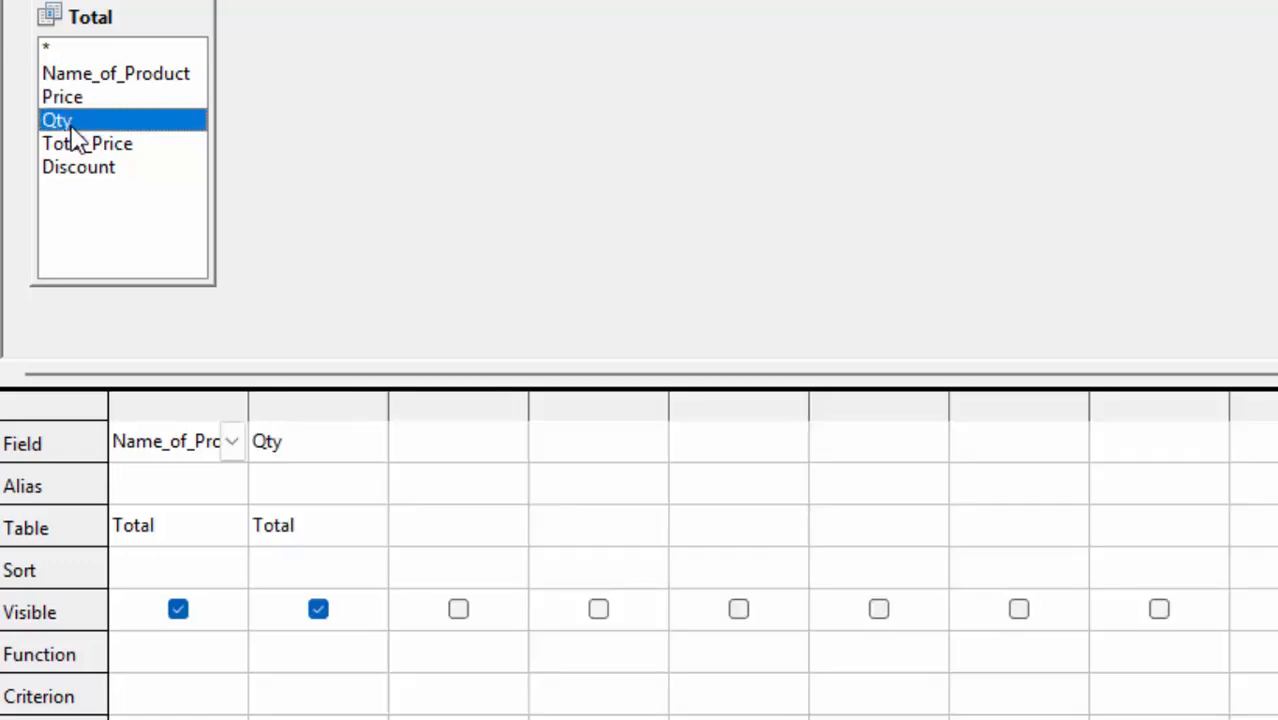
double_click(93, 147)
double_click(108, 172)
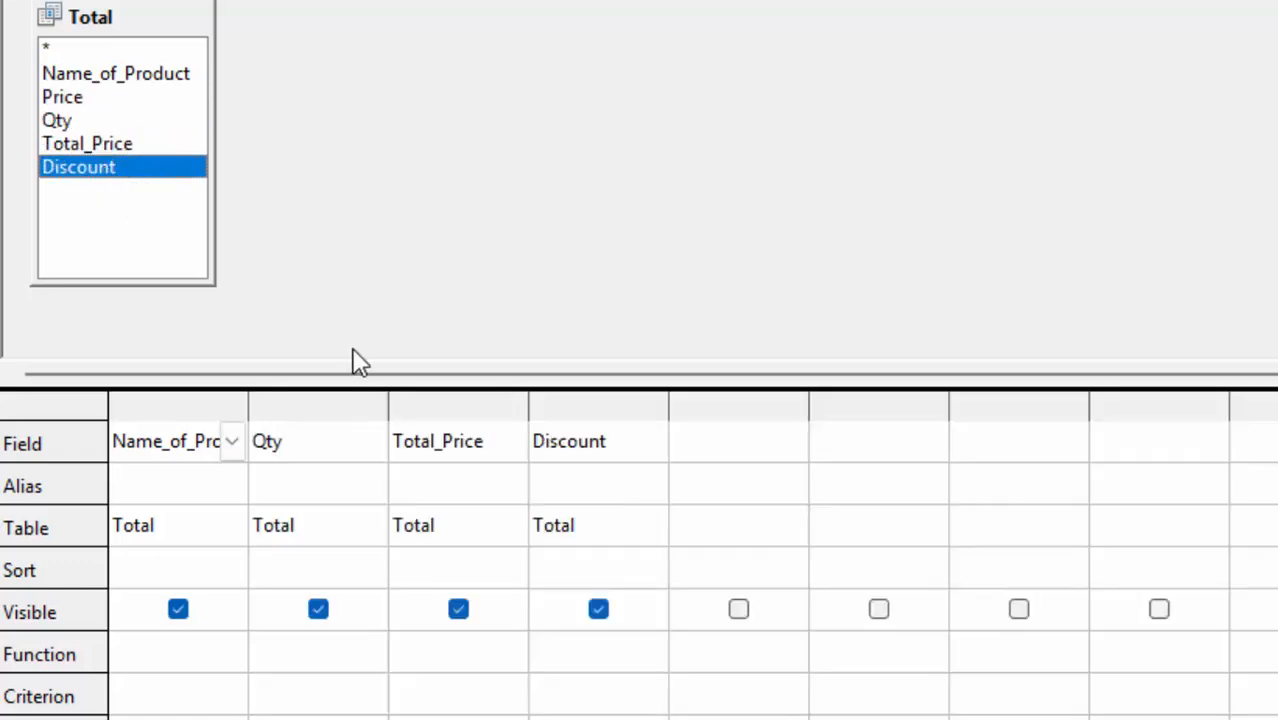
- Enter the alias Discount_Amount for a new column after Discount in the query grid
click(710, 492)
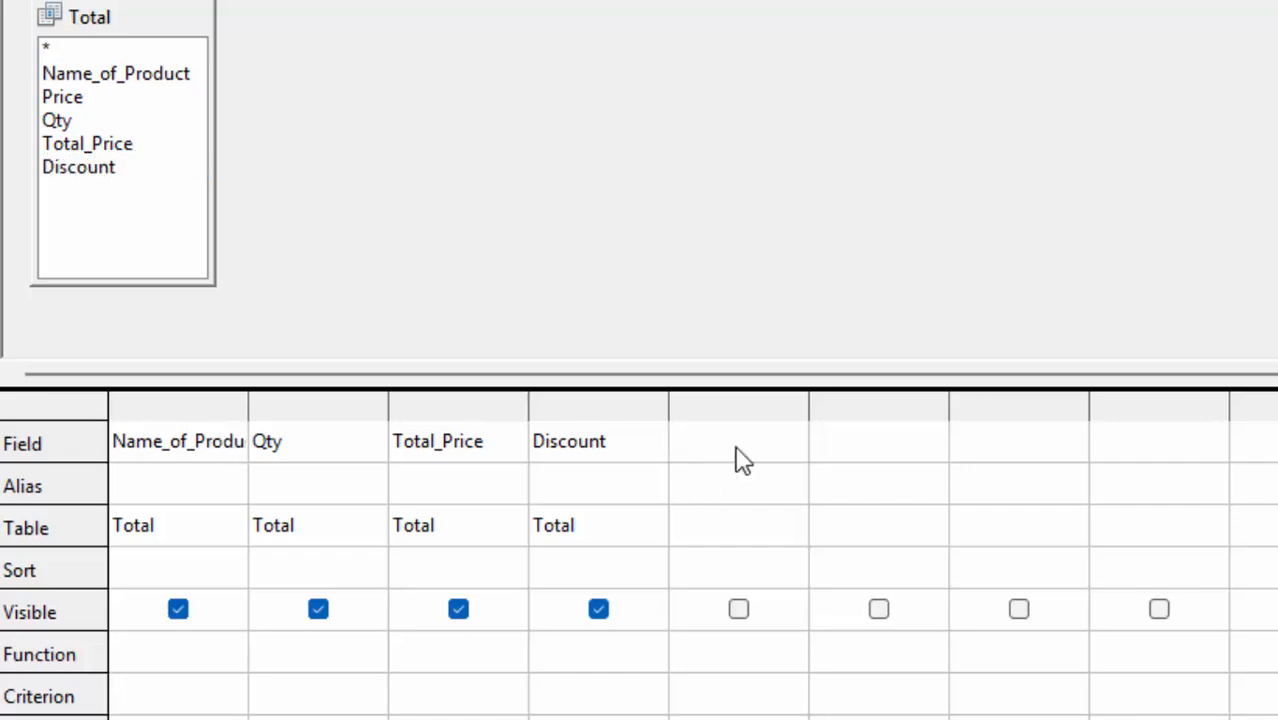
text(Discou)
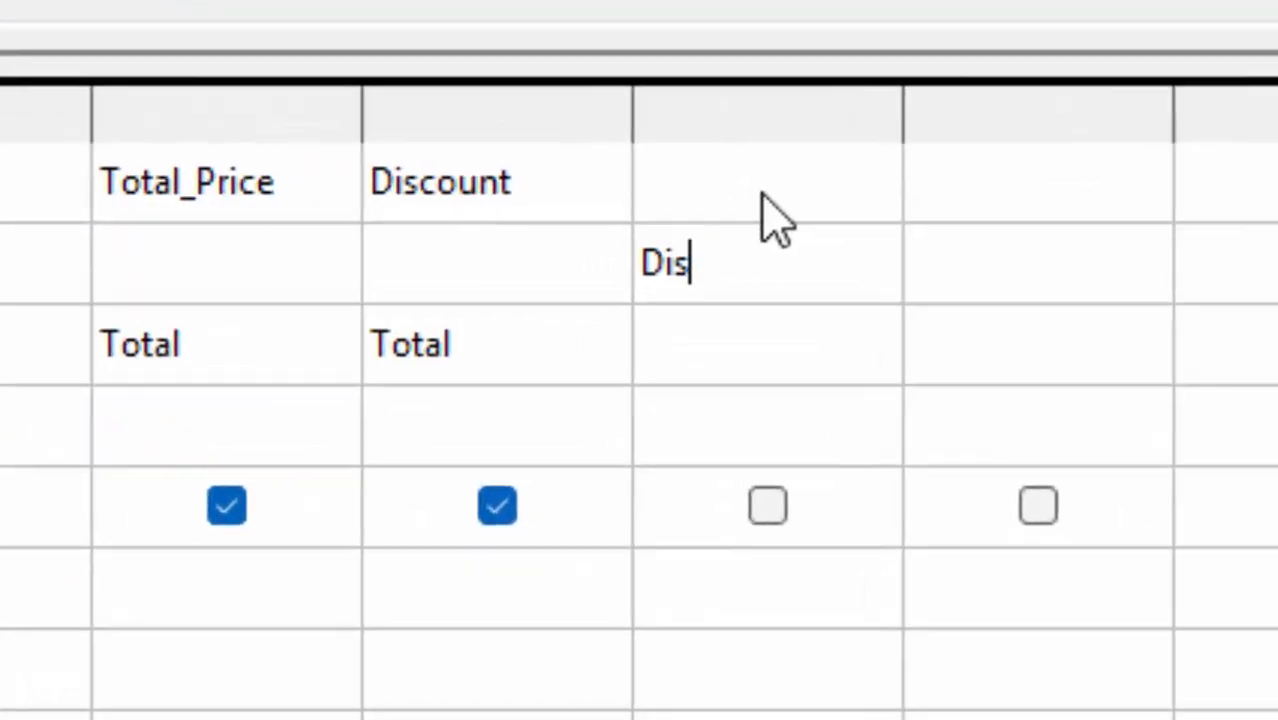
text(n)
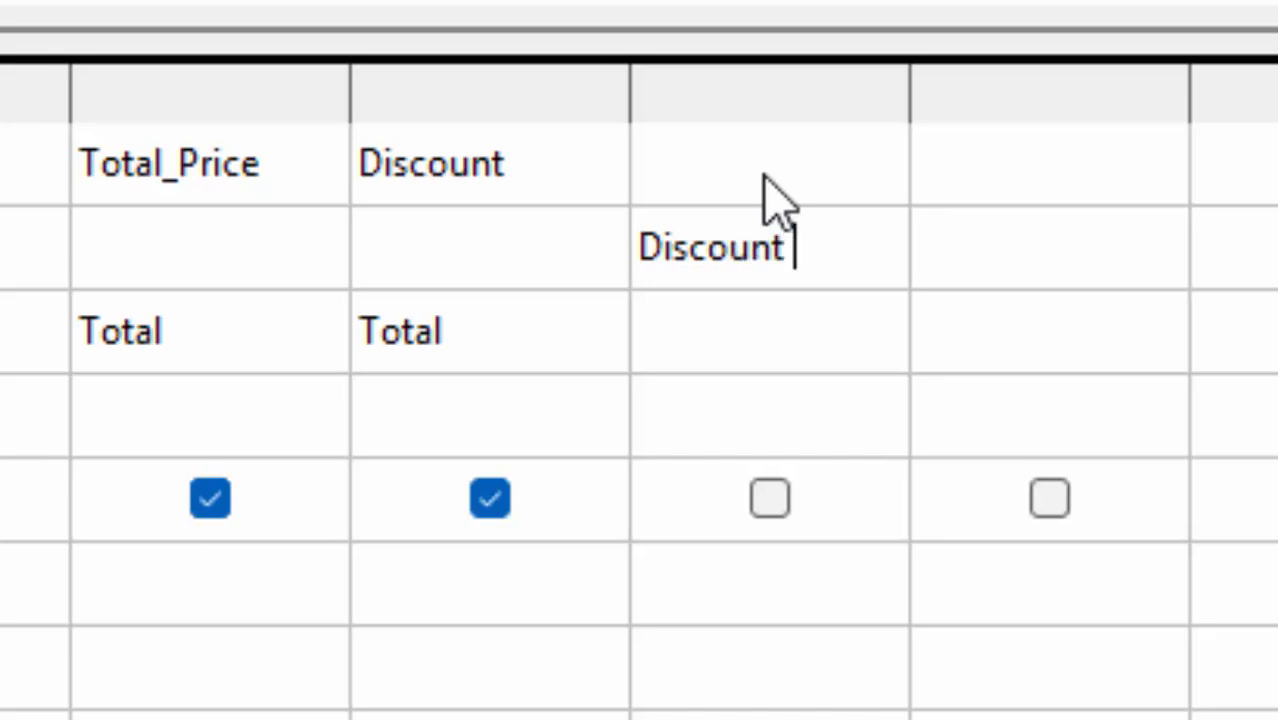
text(t_Amount)
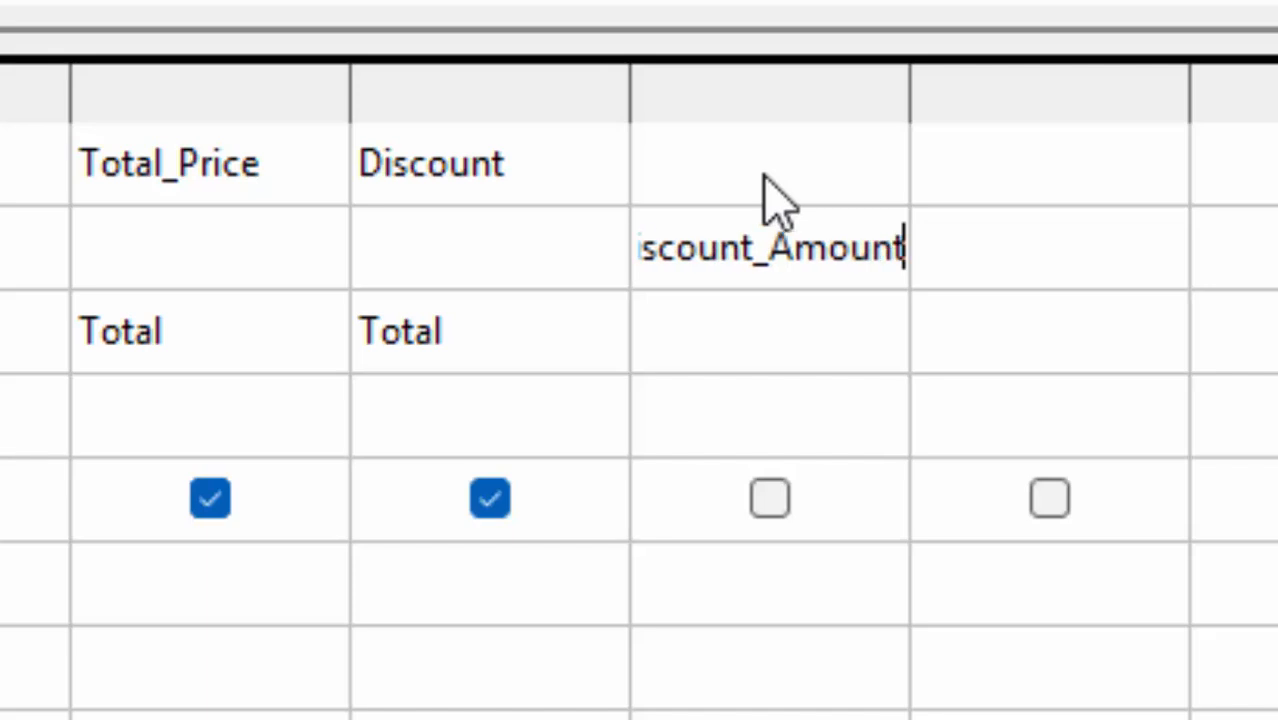
- Define the Discount_Amount column's field as "Total_Price"*"Discount", widening the column to fit, and run the query
click(695, 190)
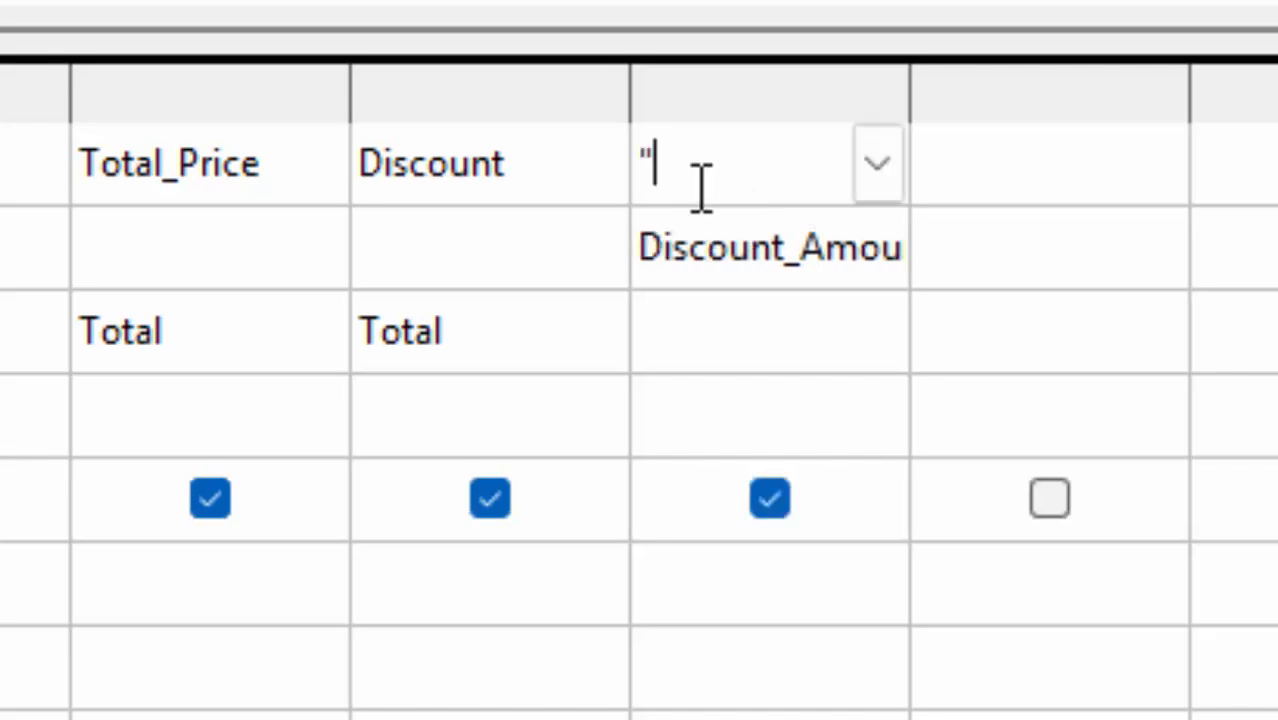
text("Tota)
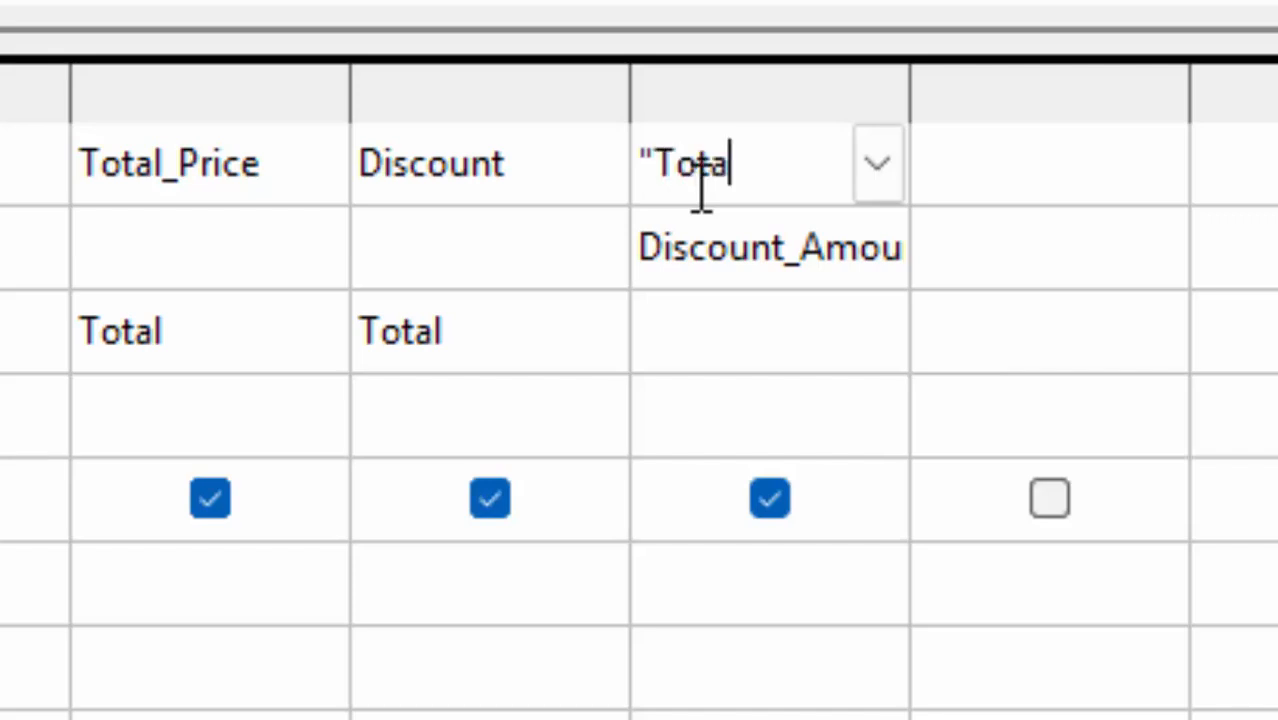
text(l_Pr)
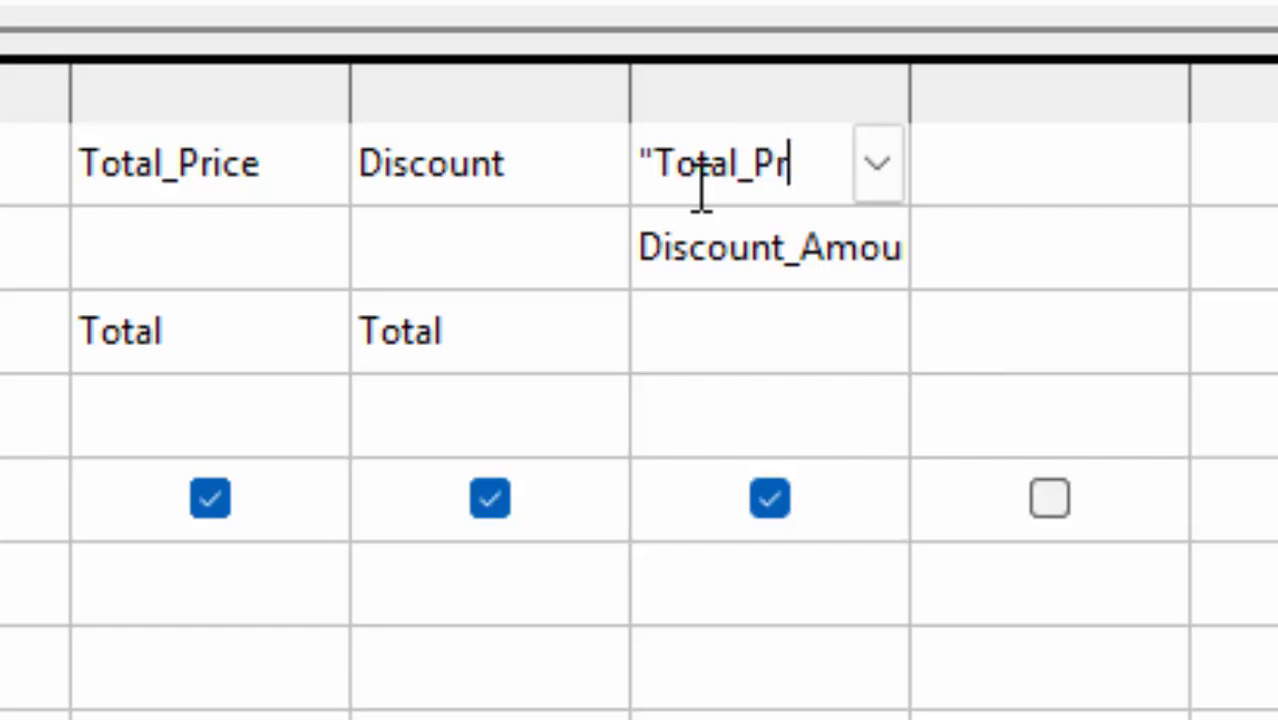
text(ice)
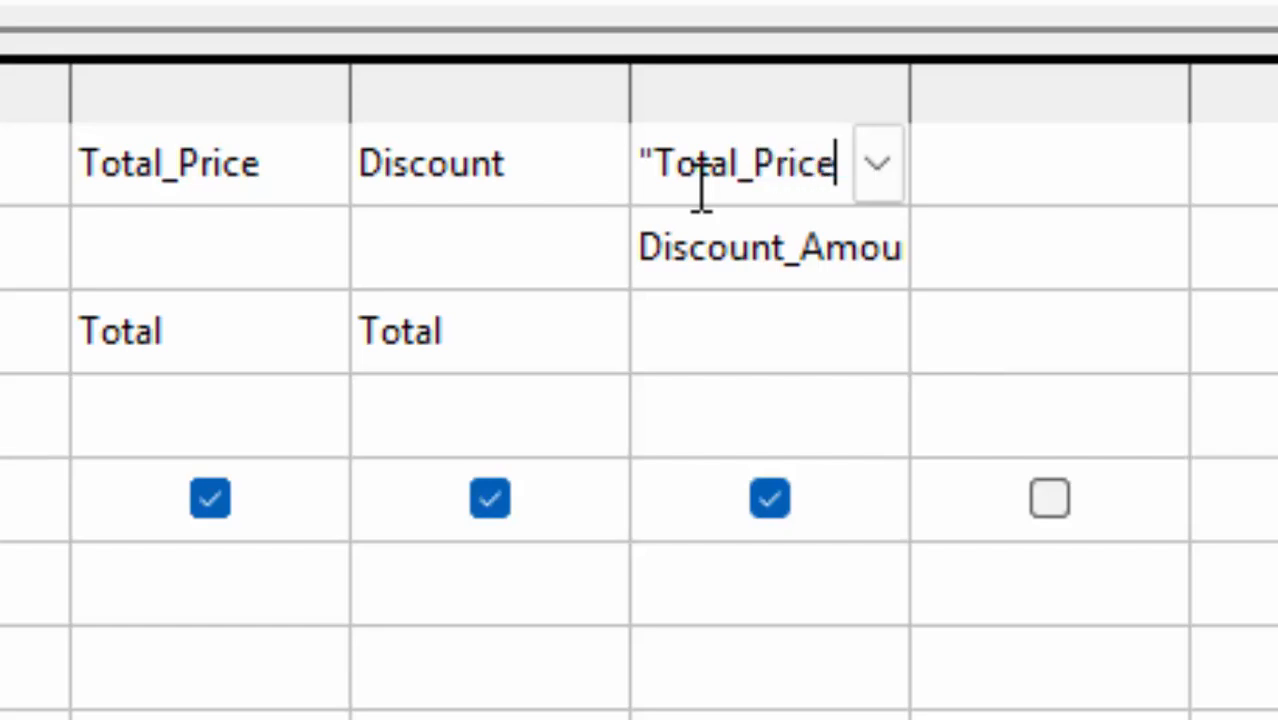
text("*)
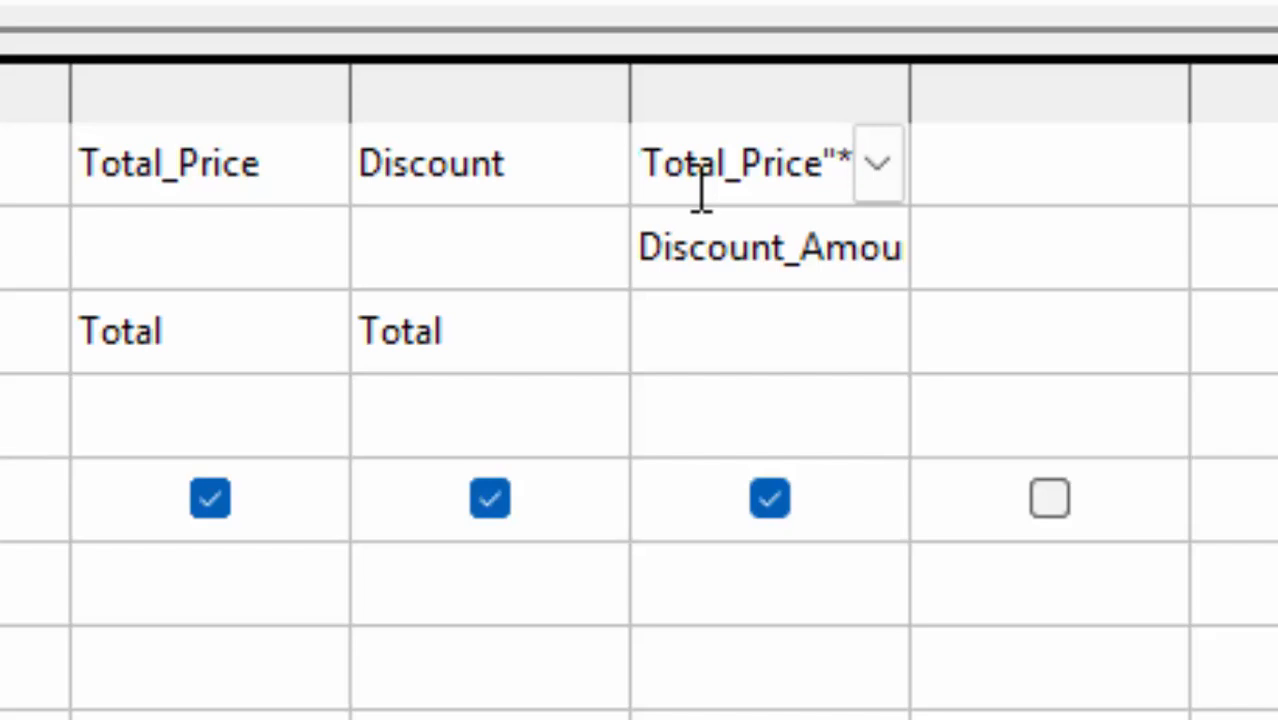
text(")
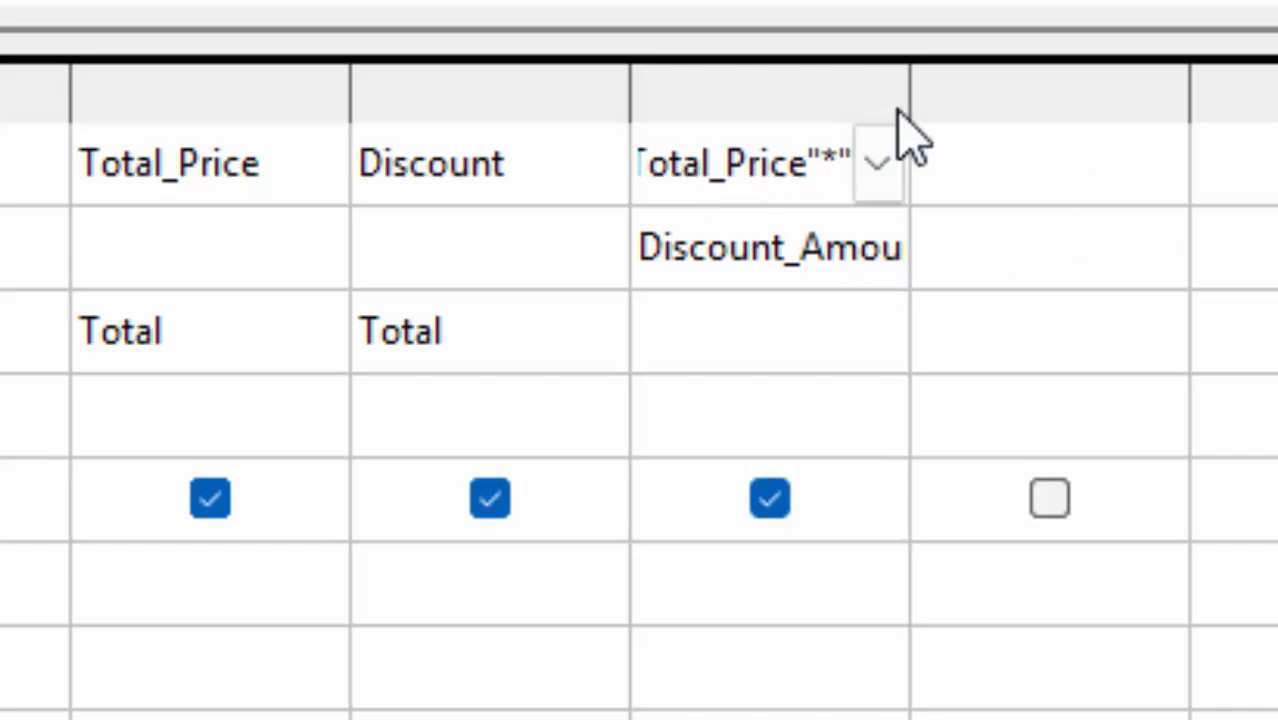
drag(914, 99, 1178, 250)
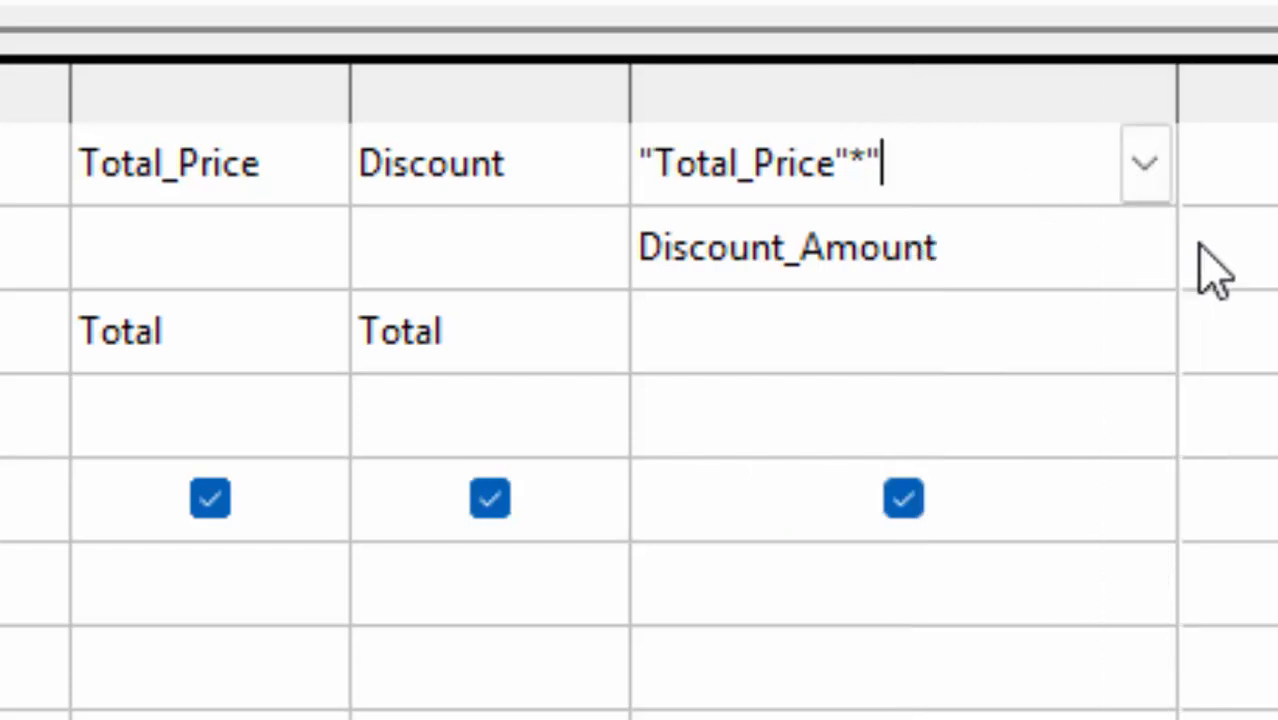
text(D)
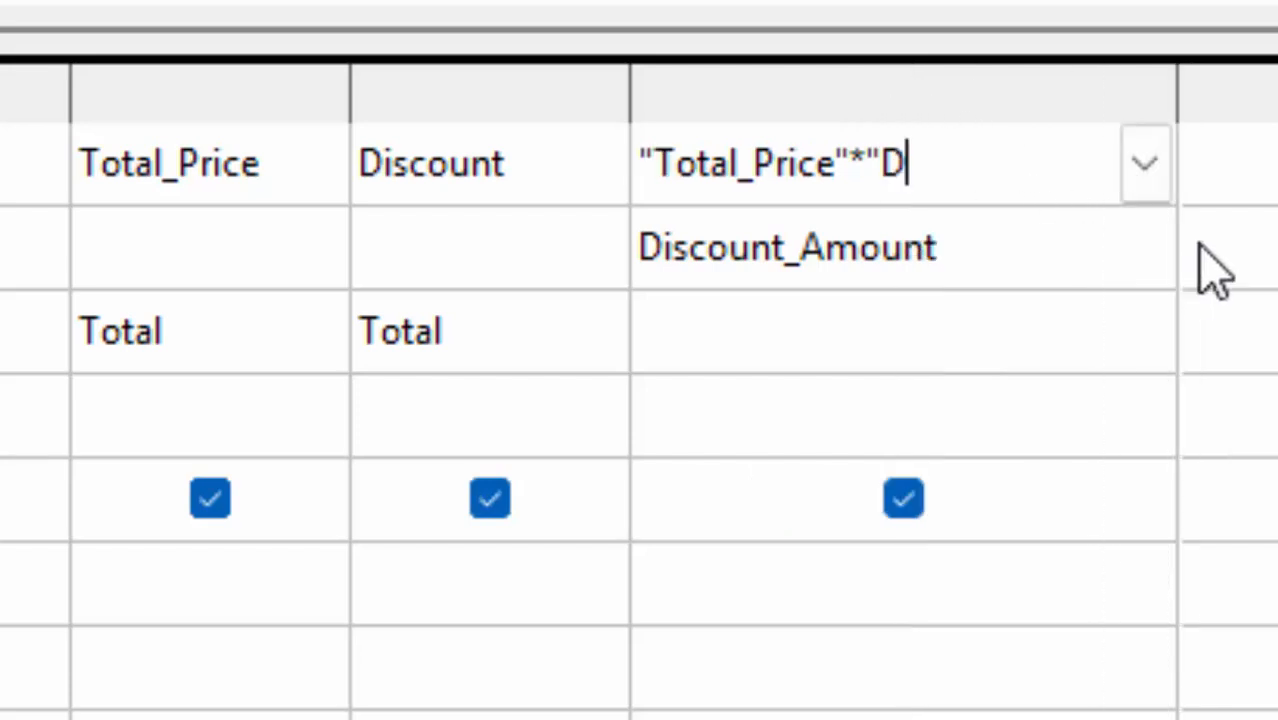
text(iscount)
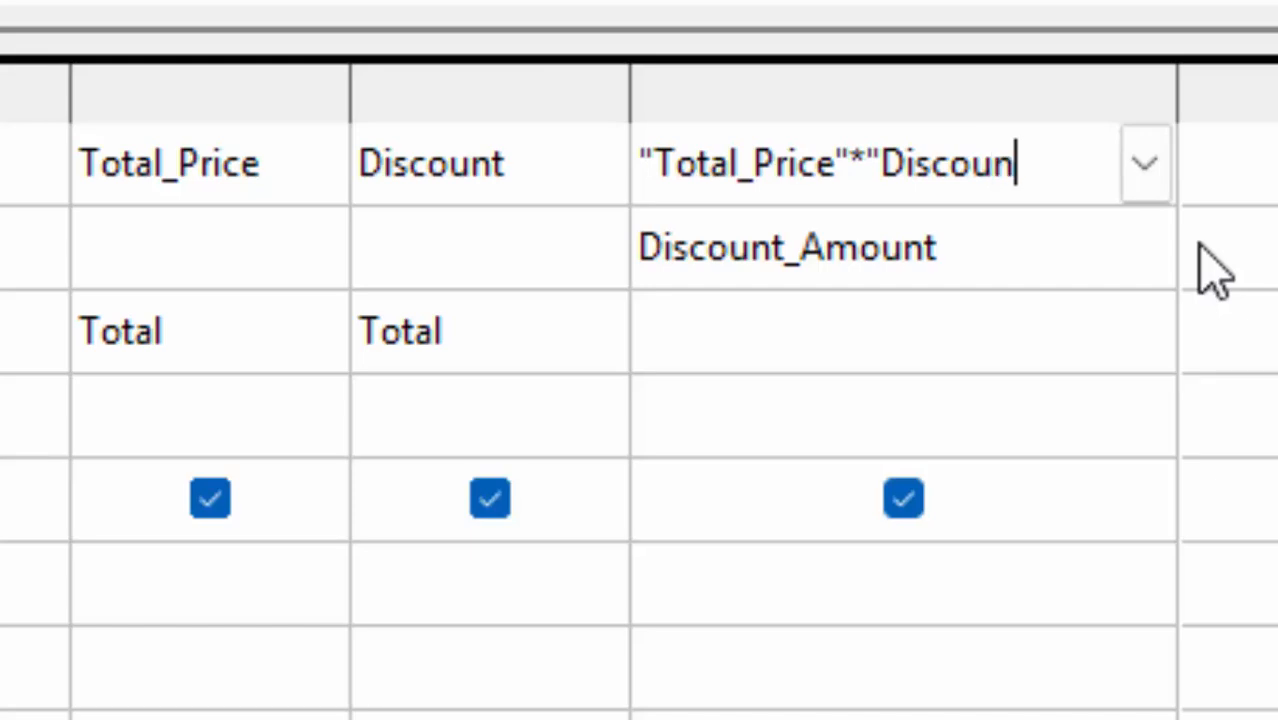
text(")
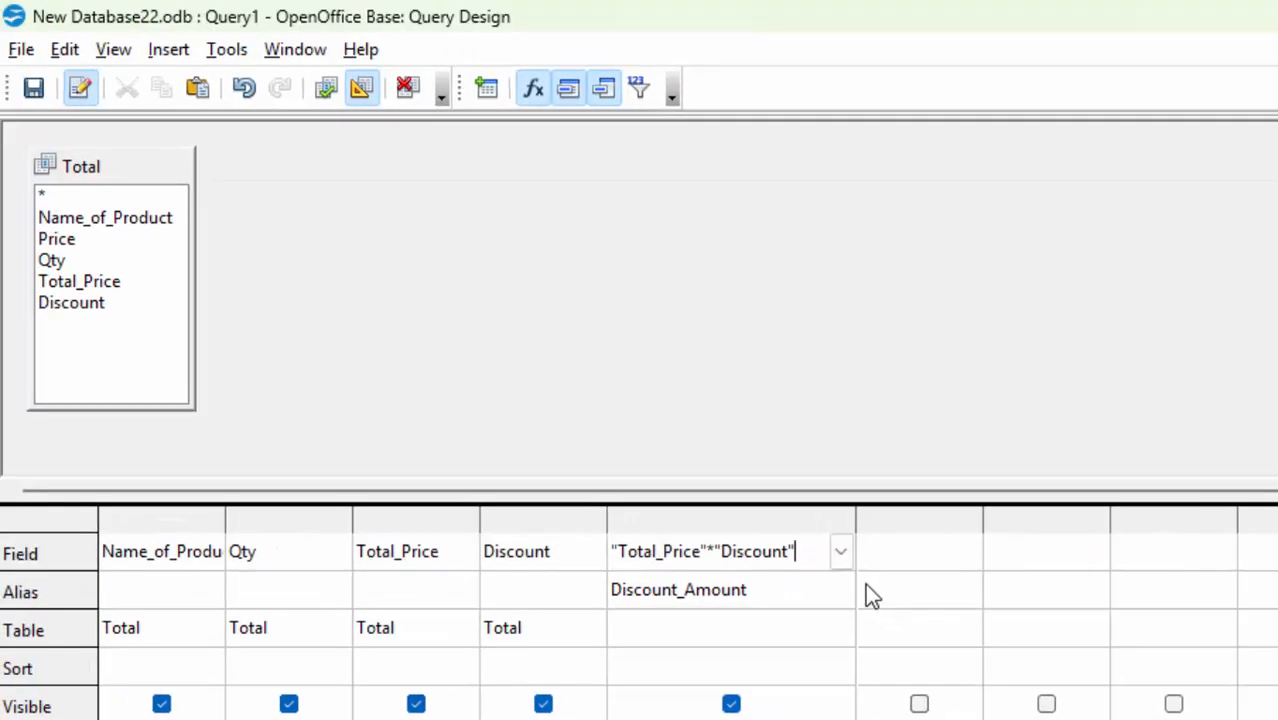
click(325, 92)
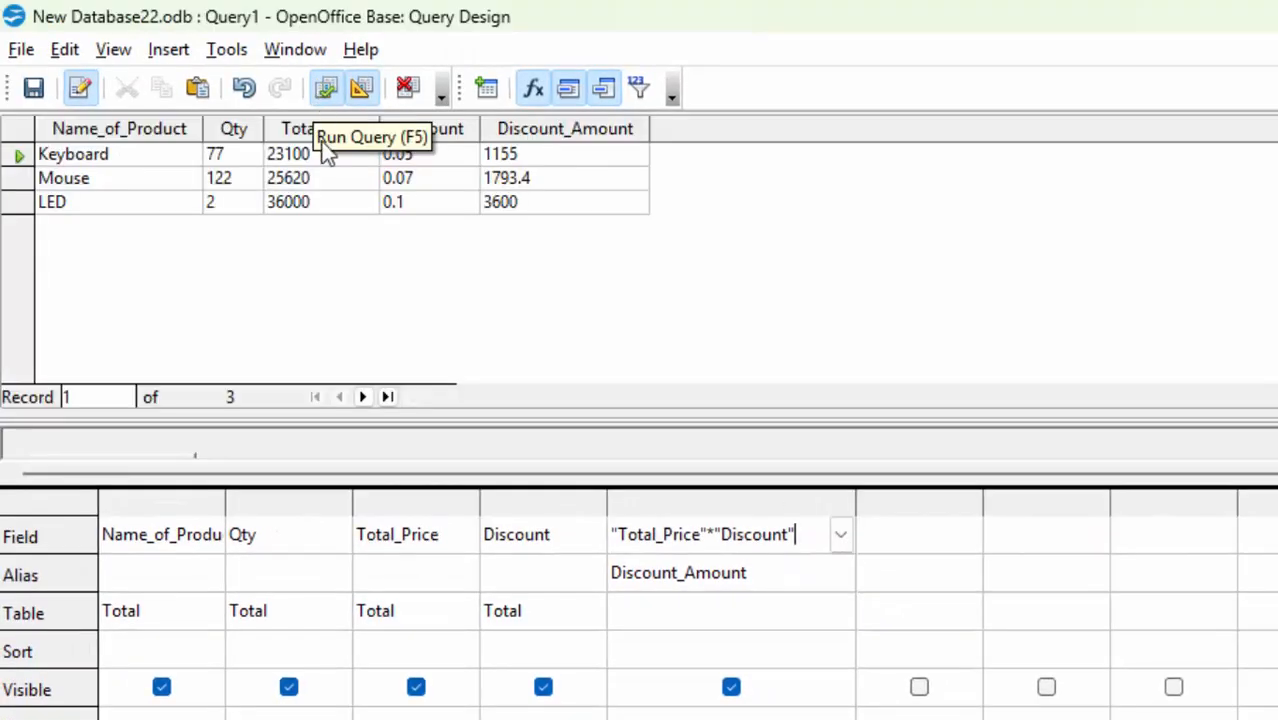